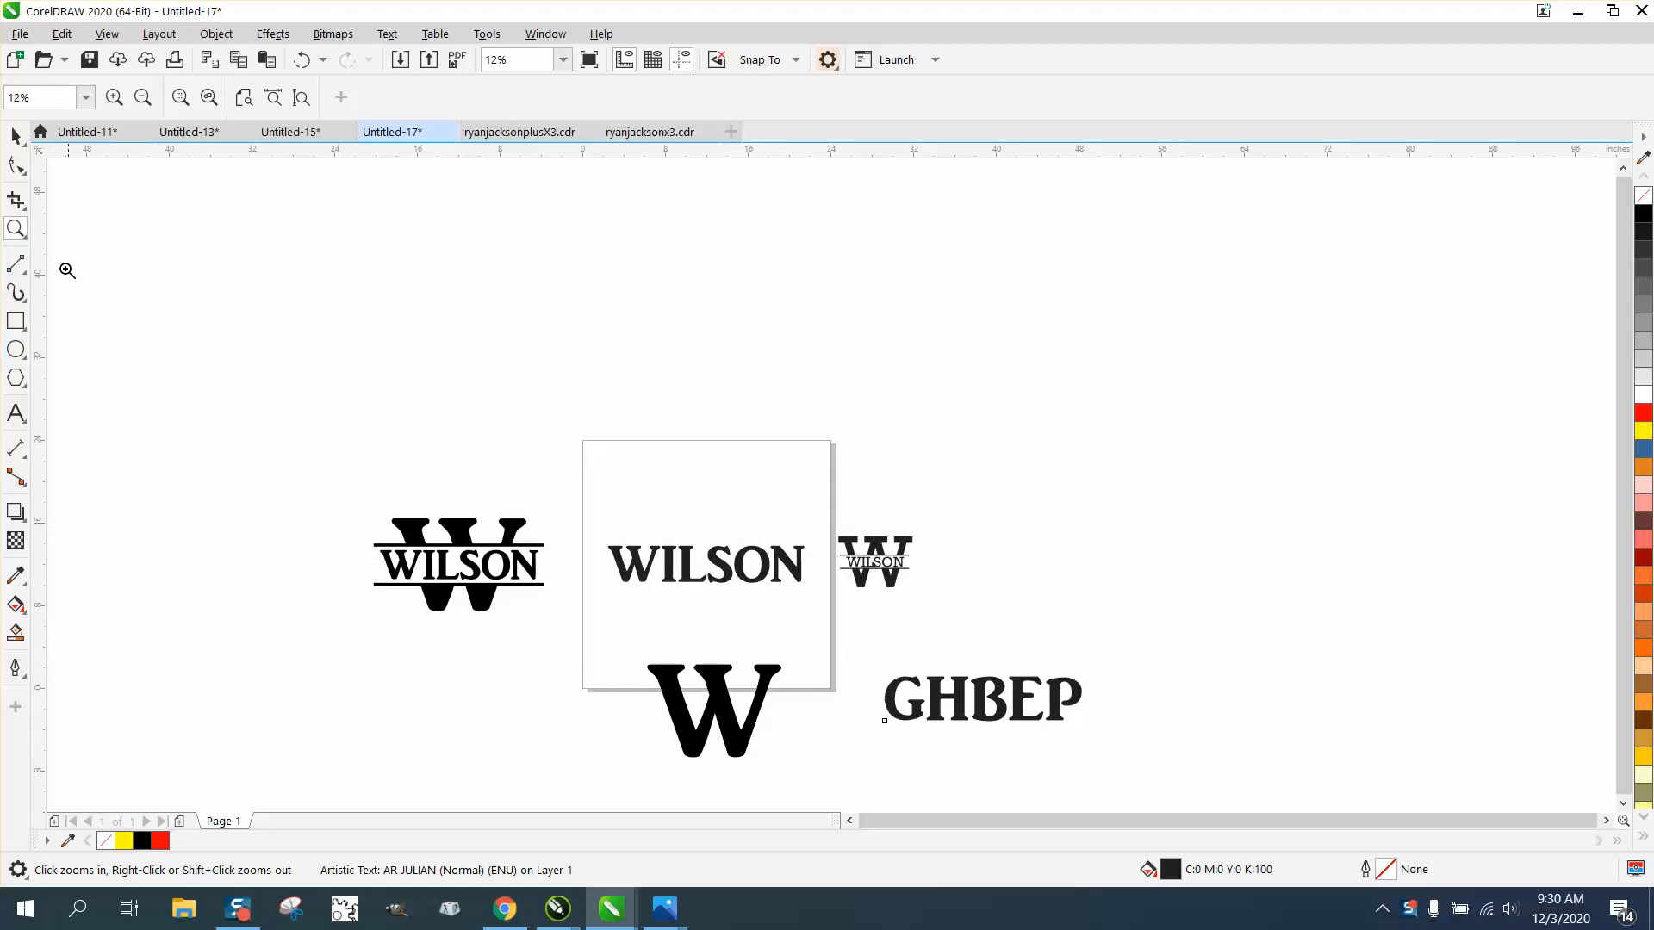
Step: Enlarge the letter G to about 8.75 by 9.68 inches and park it above the letters HBEP, outside the page
drag(884, 664, 1059, 759)
scroll(1027, 733, down, 1)
scroll(837, 604, down, 1)
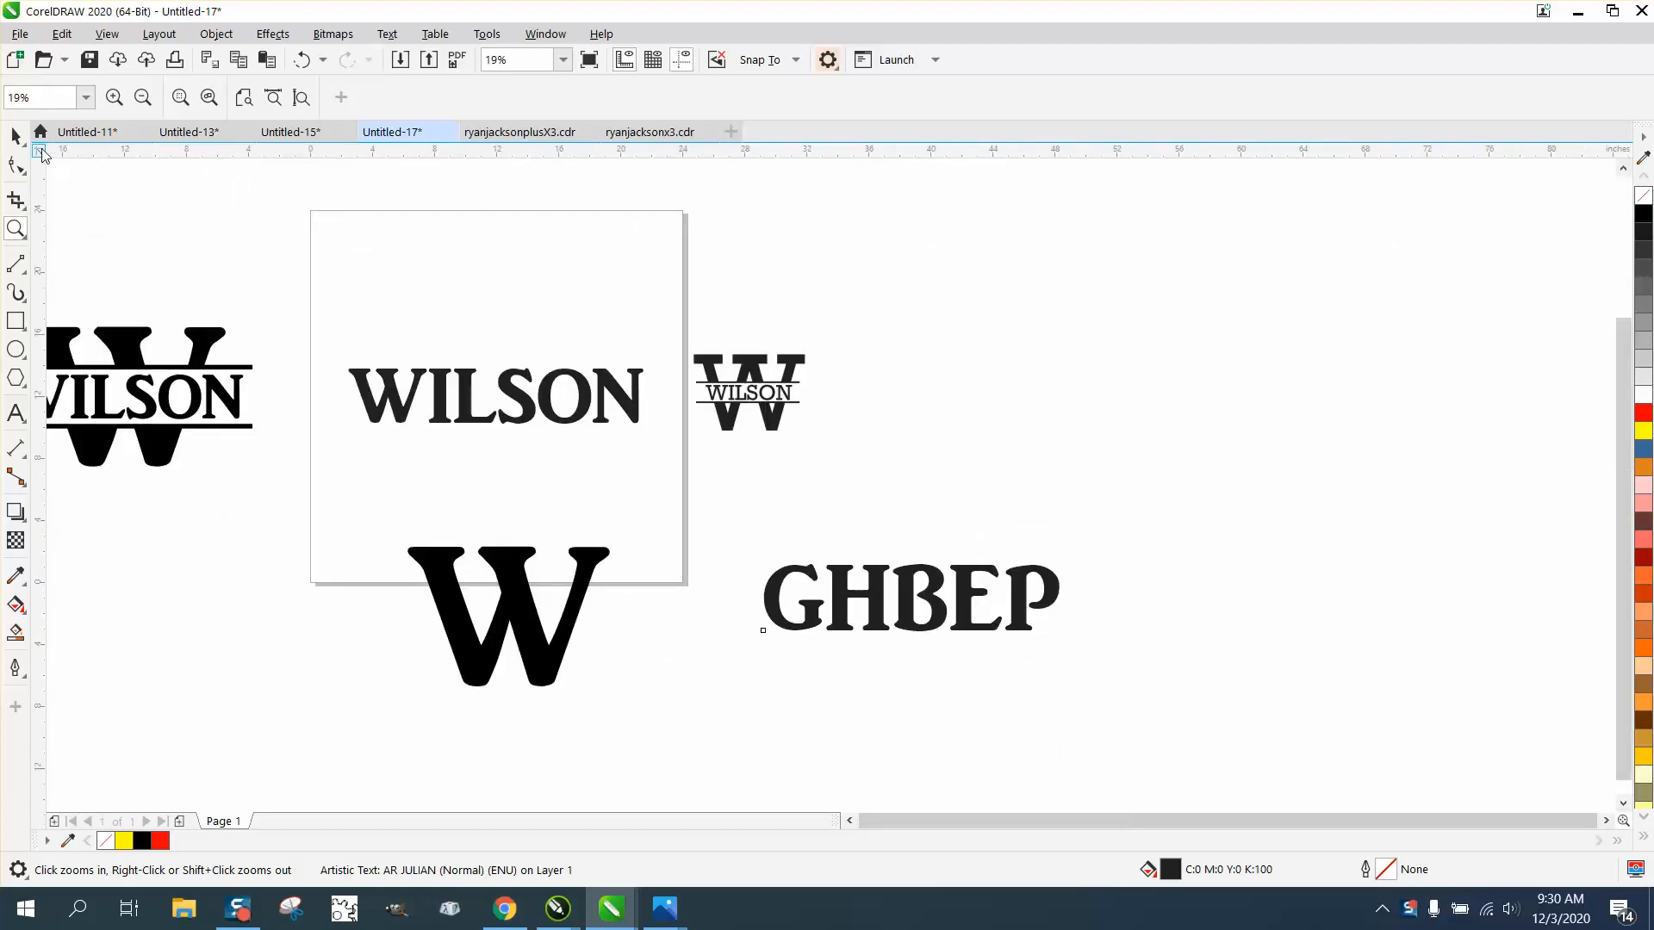
click(16, 136)
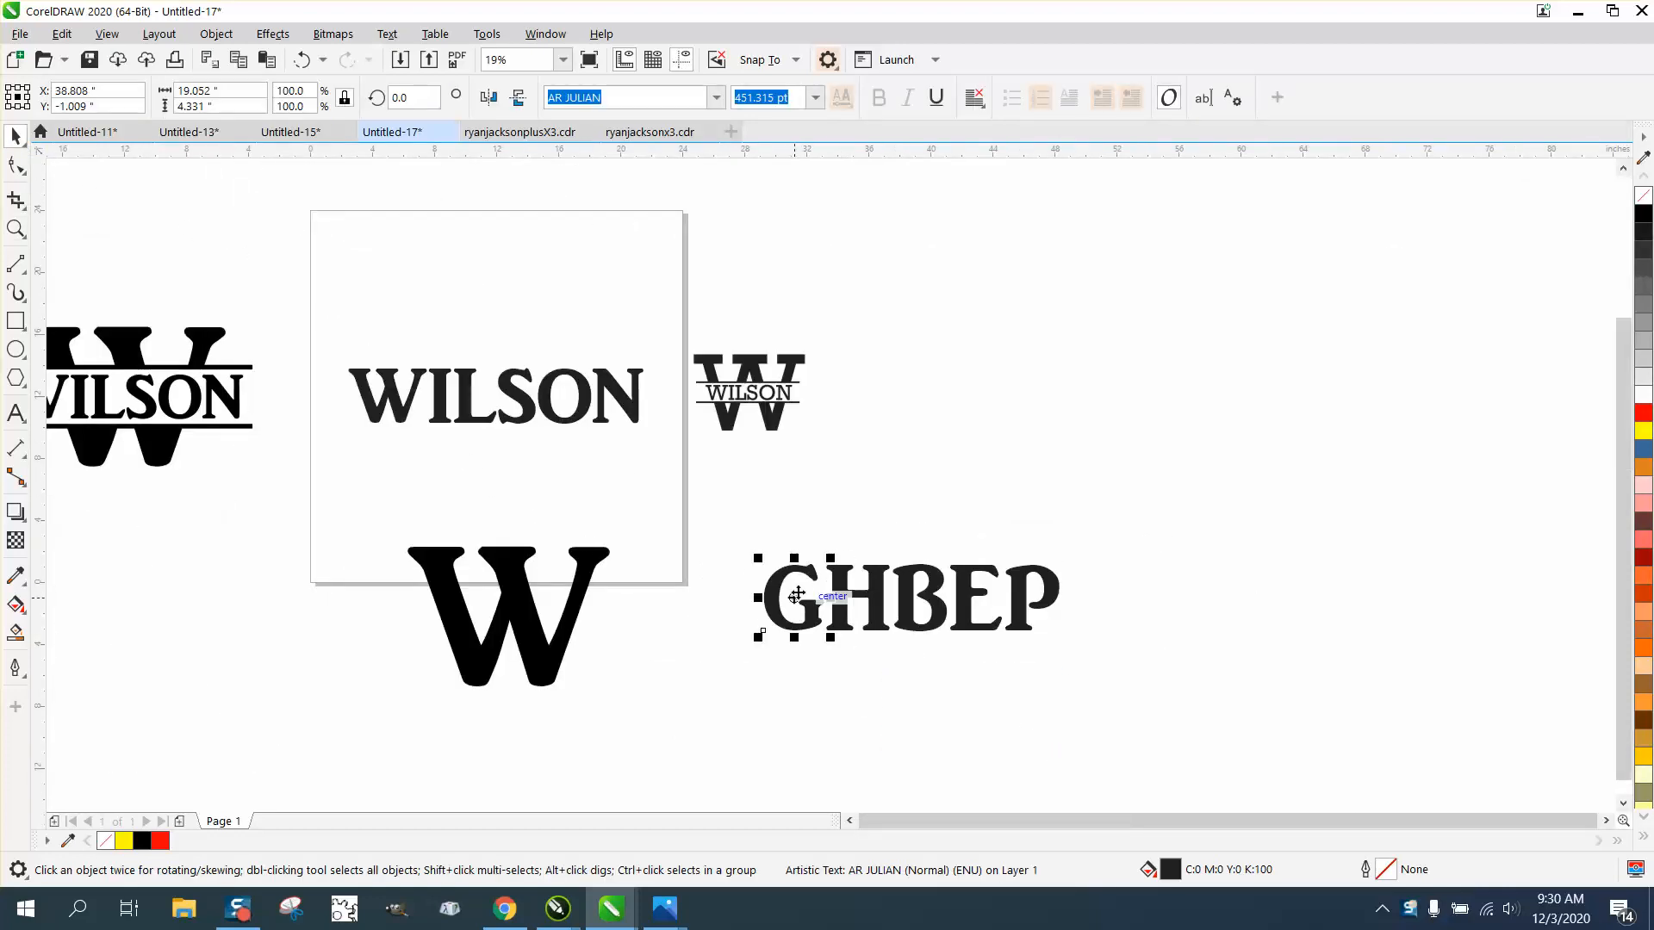
drag(821, 591, 834, 683)
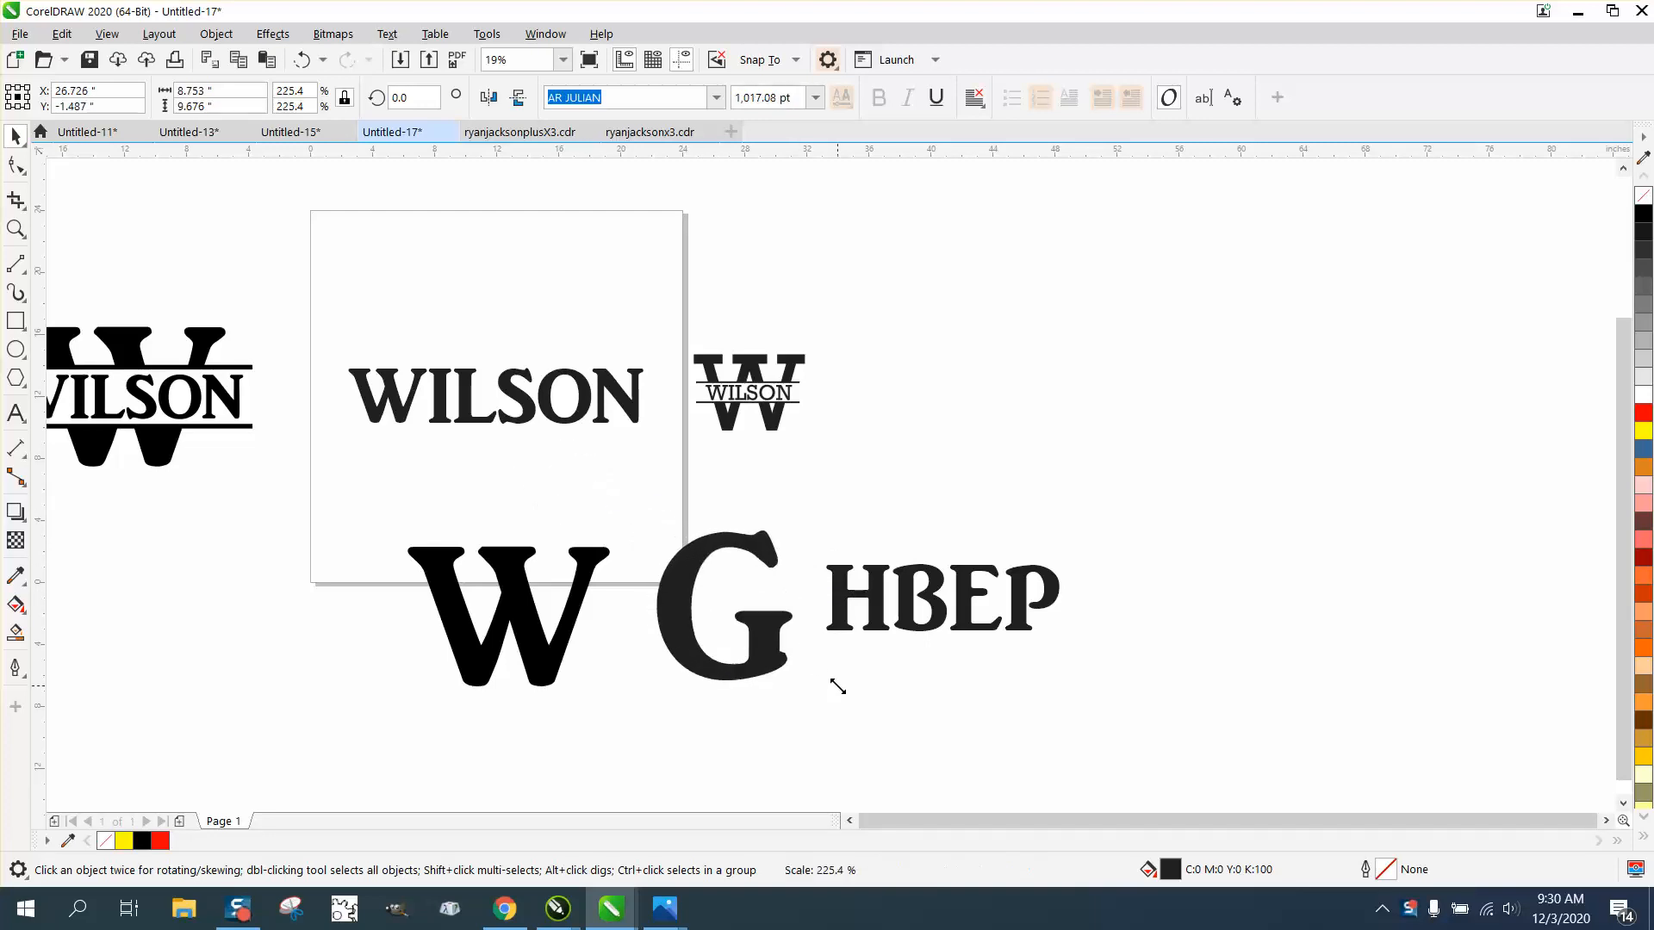
key(p)
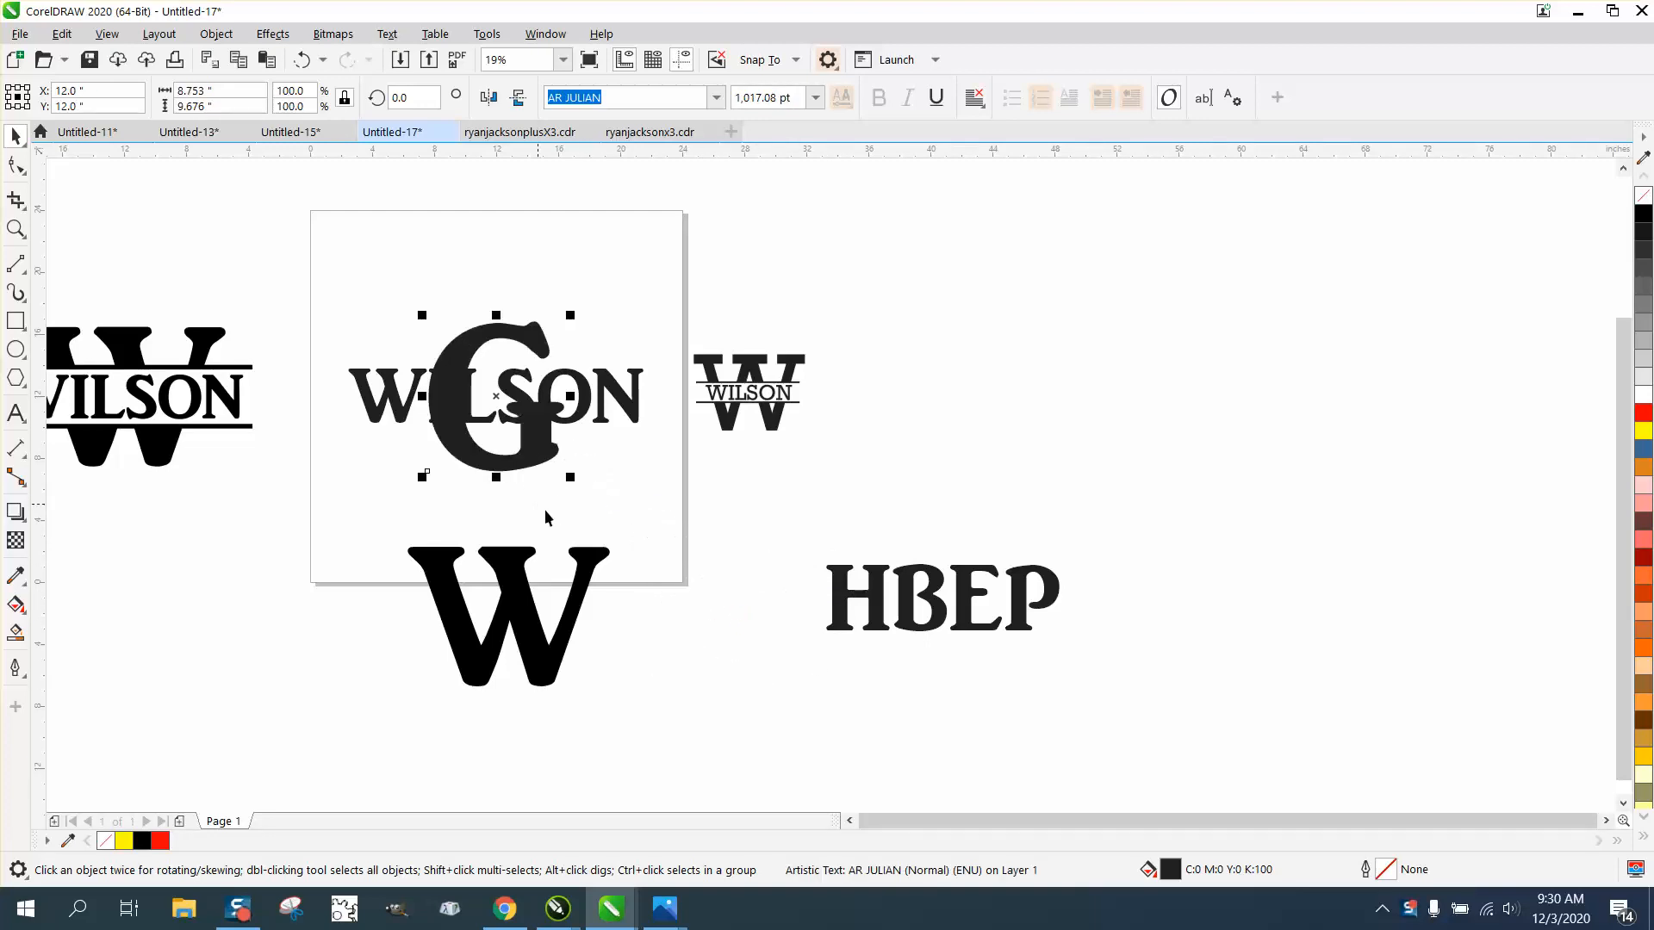
drag(495, 398, 930, 480)
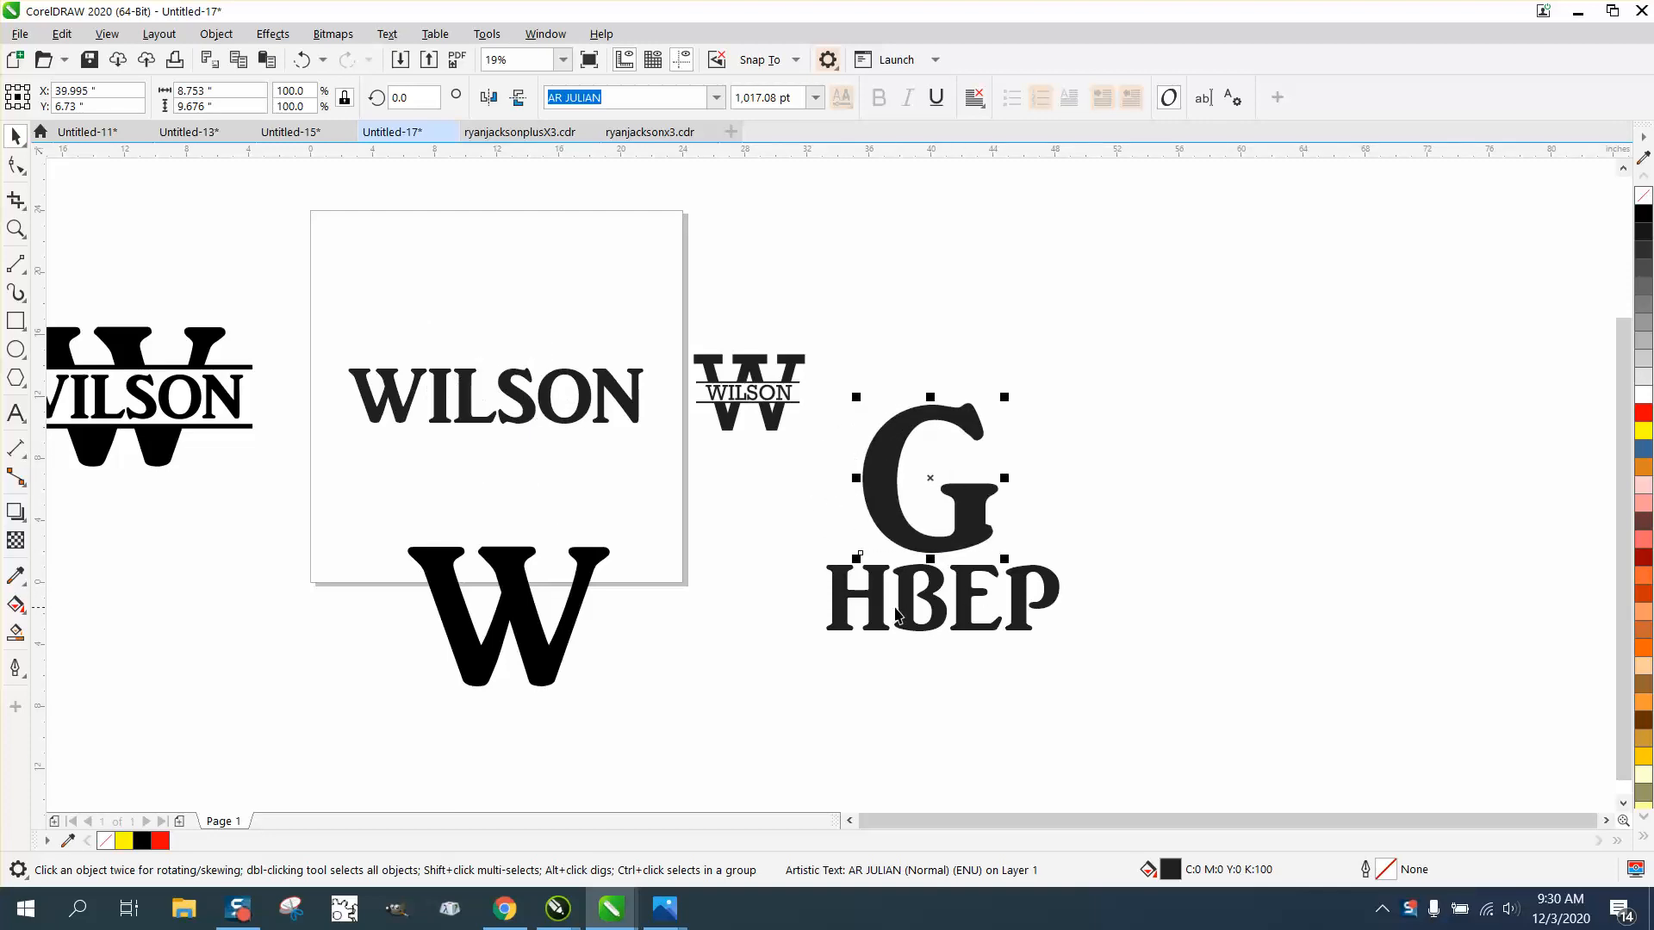
Step: Centre the large black W on the page and nudge it 12 inches down, below the name text
click(570, 619)
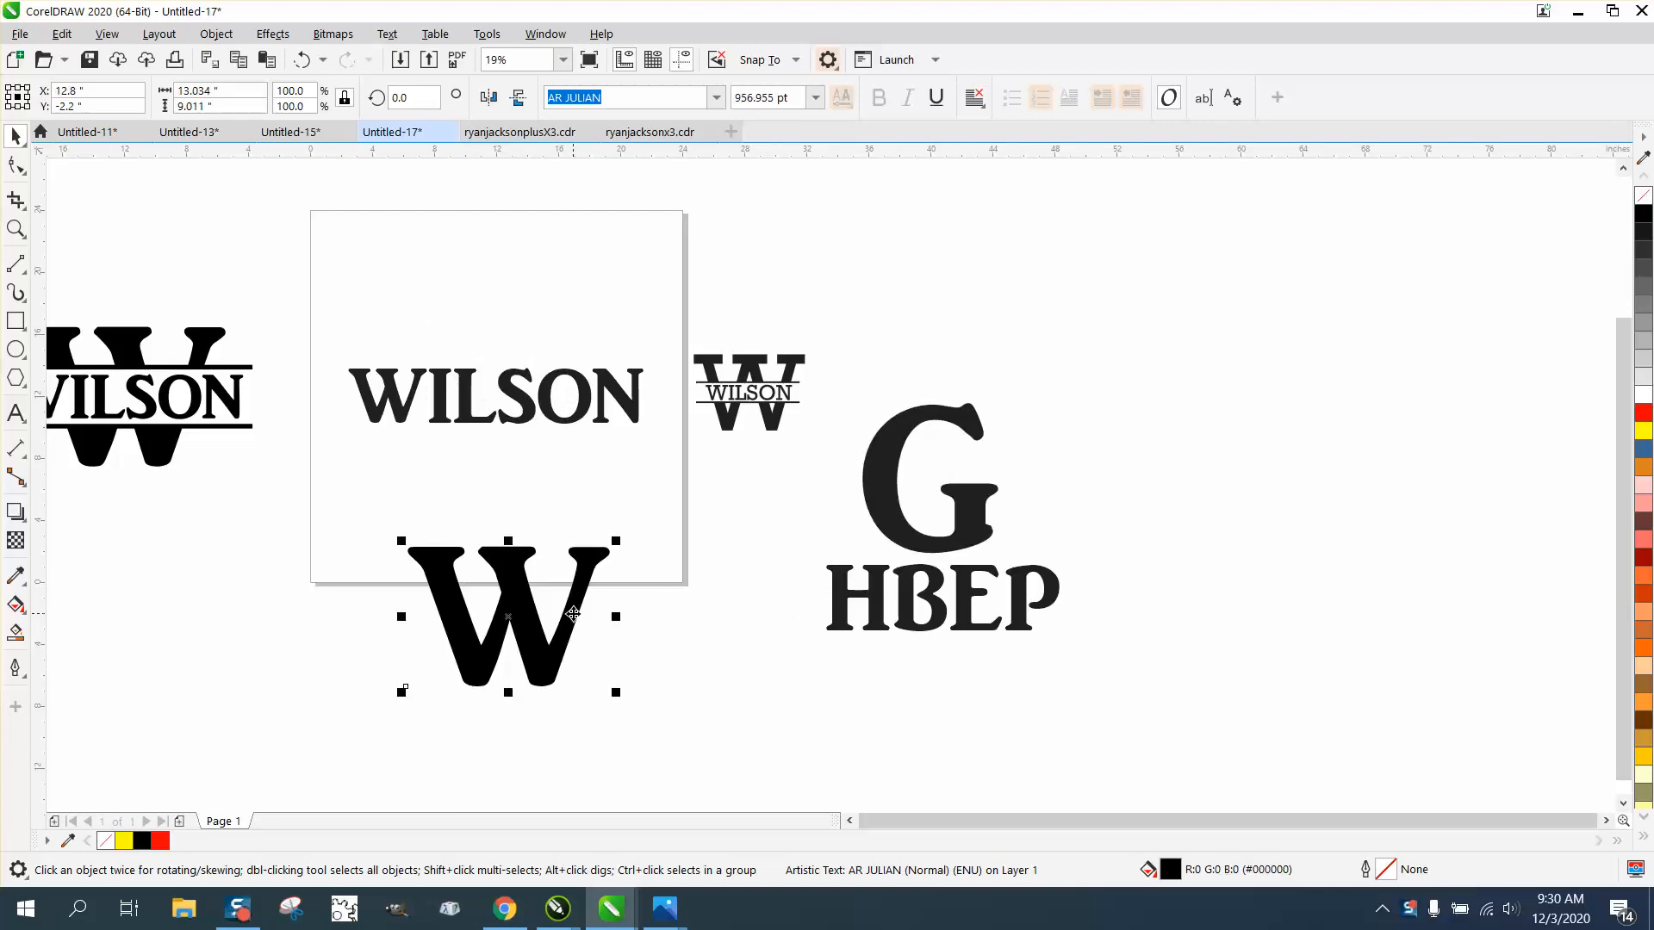
key(p)
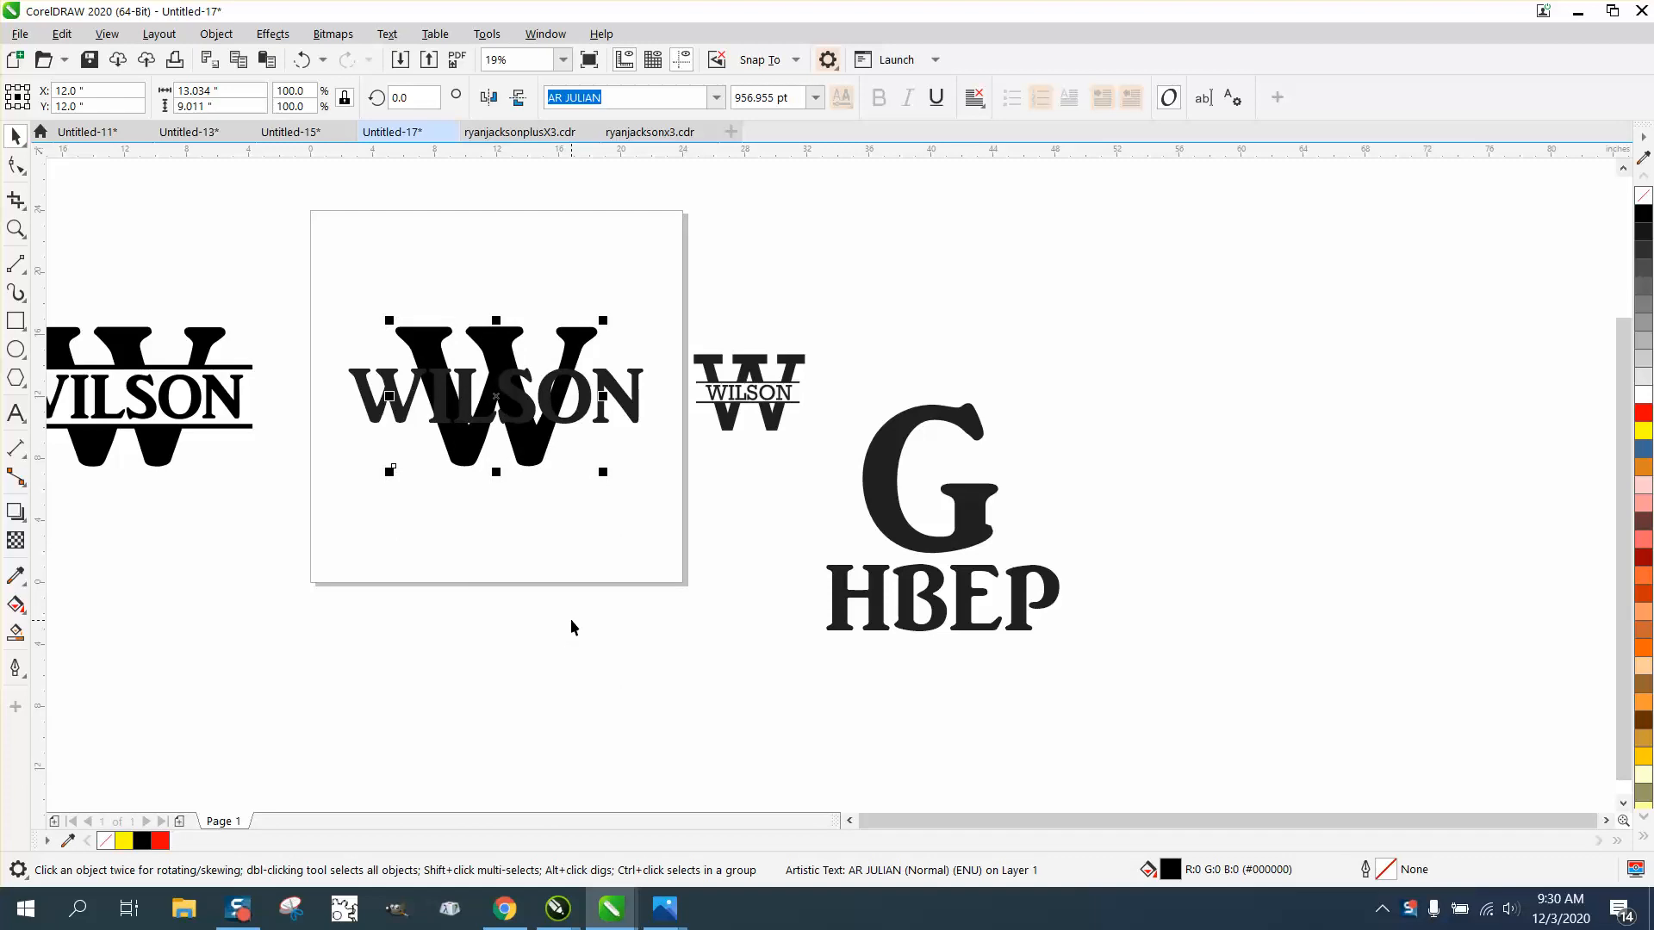
key(ctrl+z)
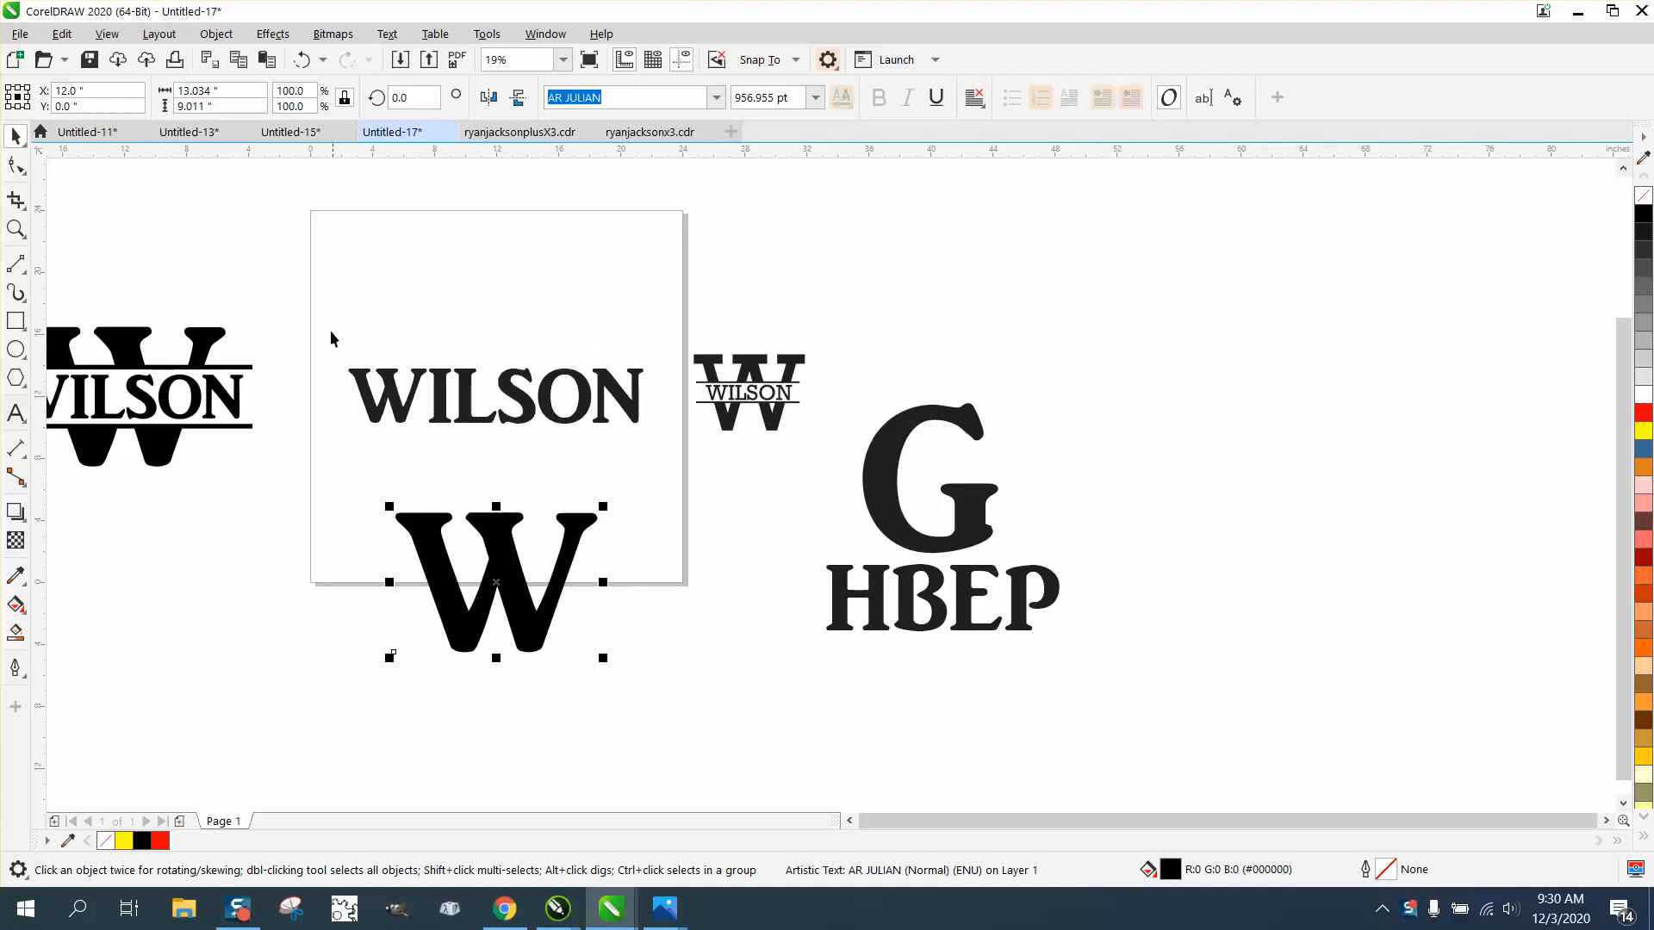
Step: Remove the fill from the name text on the page and the large W, giving both a red hairline outline
drag(333, 334, 681, 458)
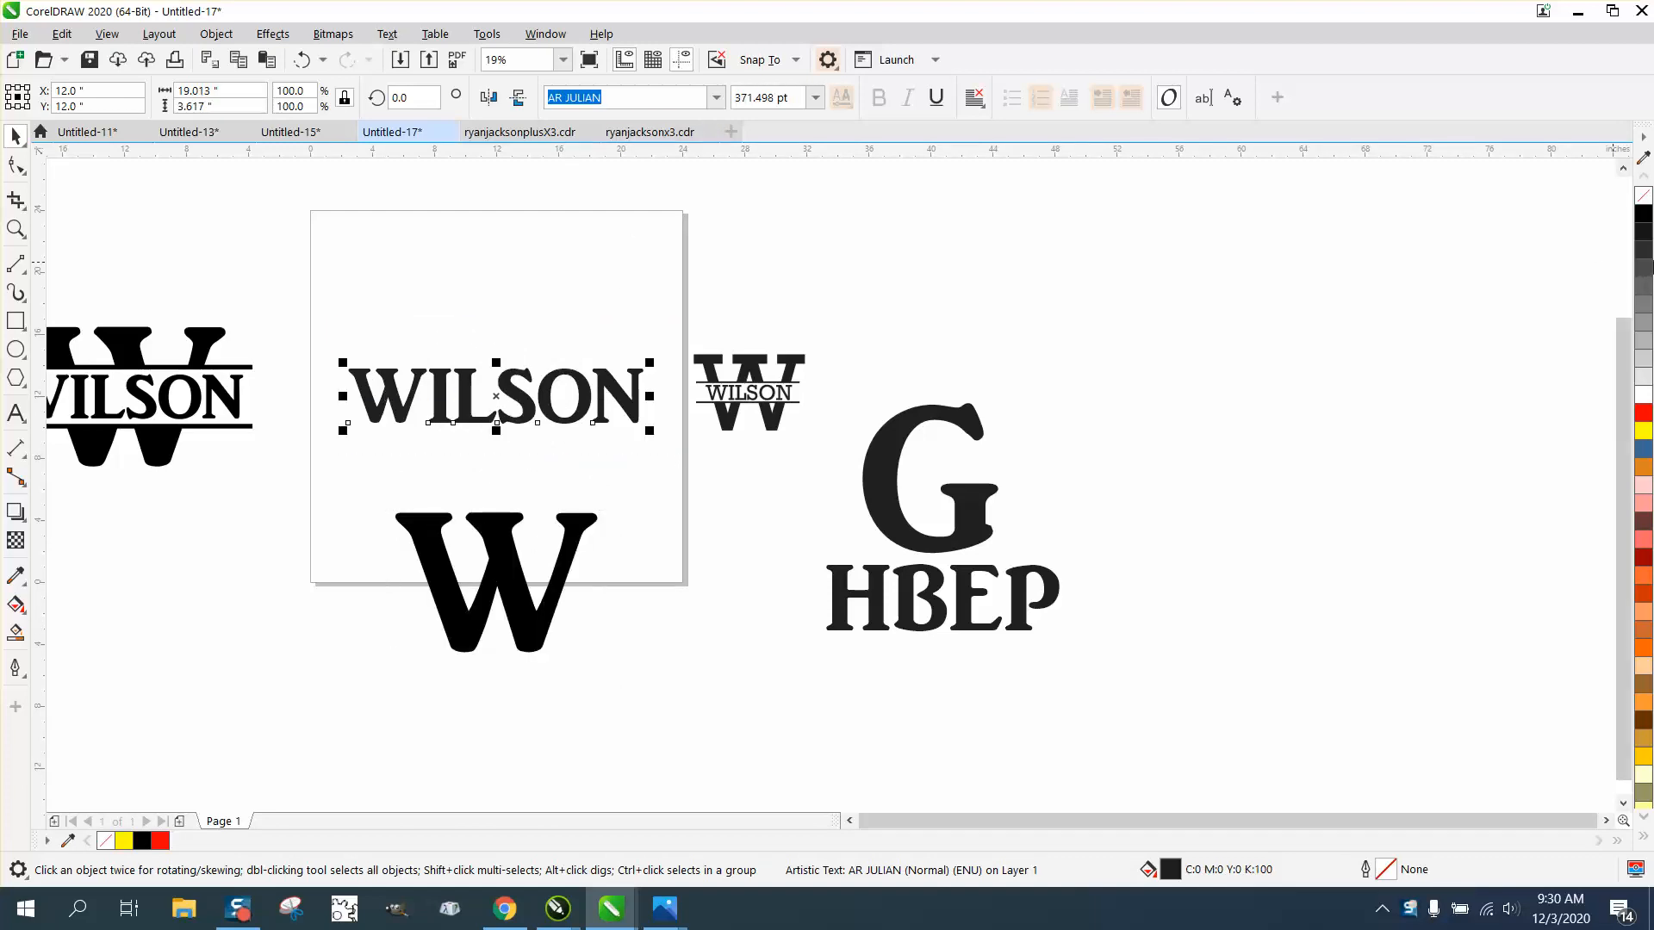
click(1642, 195)
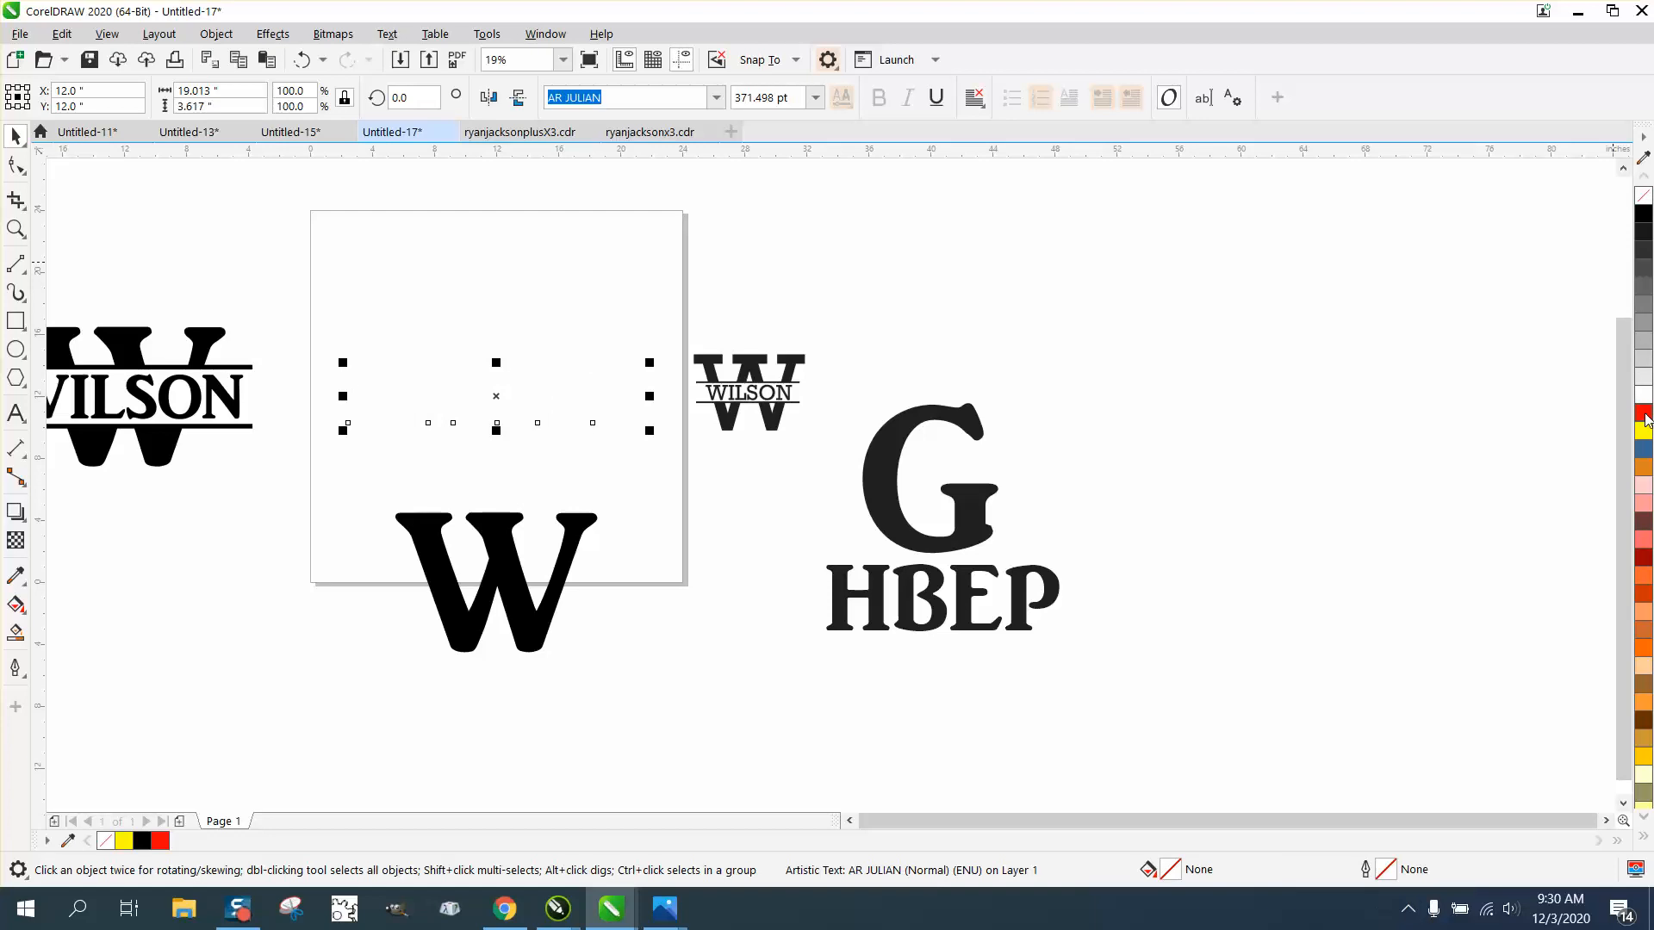
right_click(1645, 415)
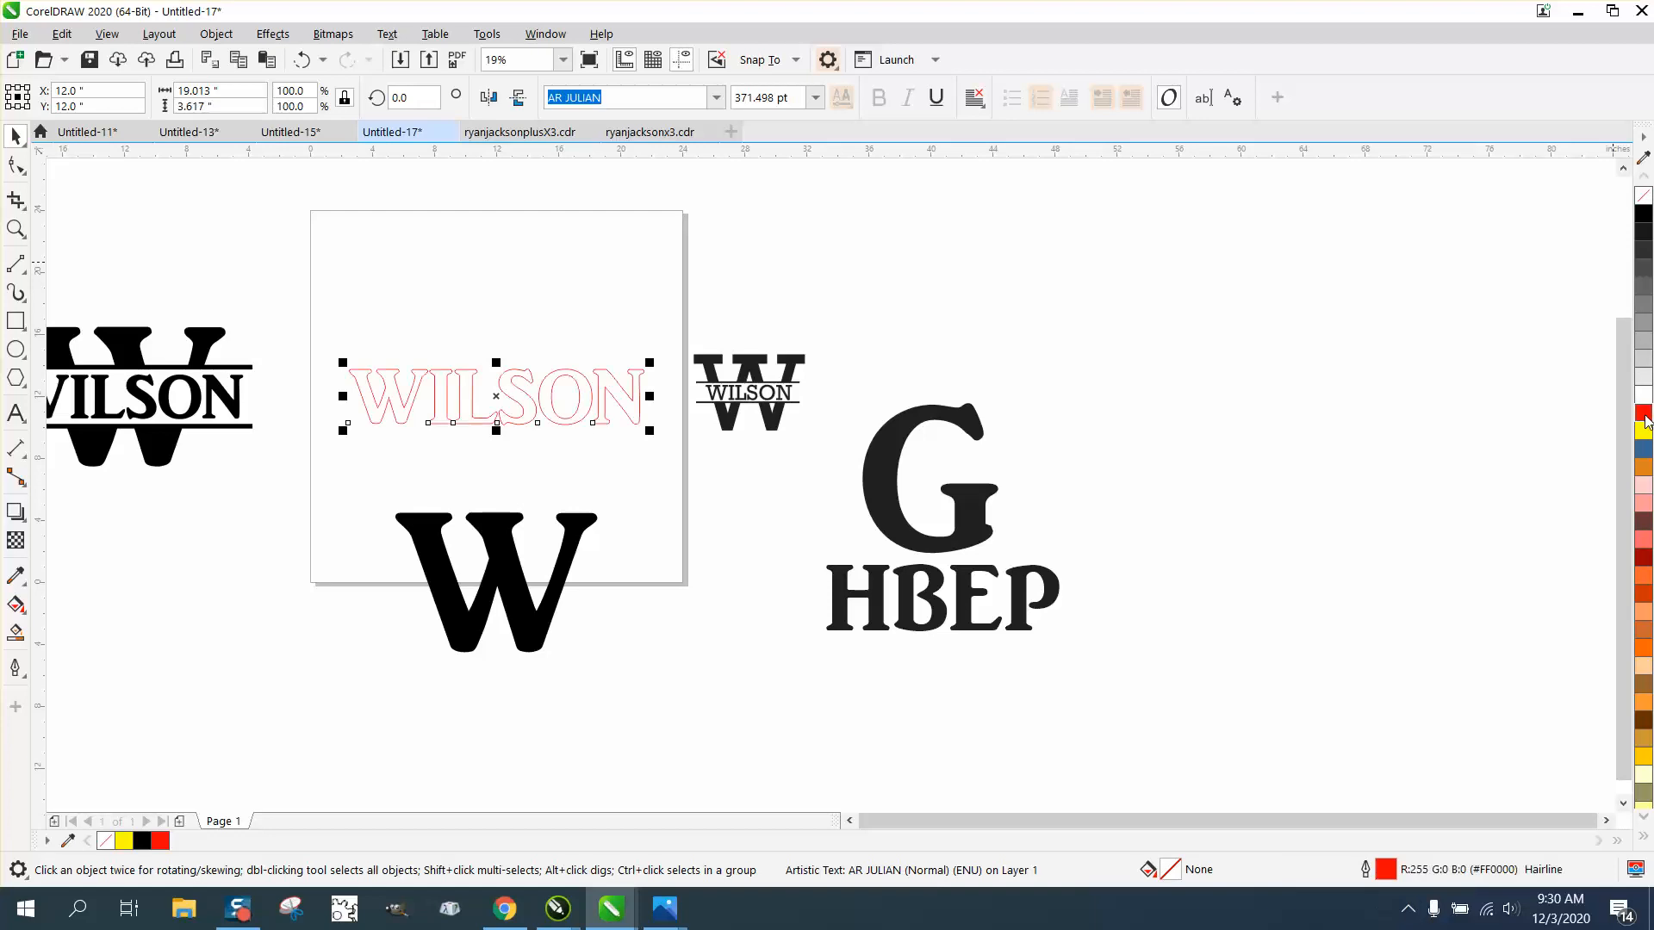
click(575, 533)
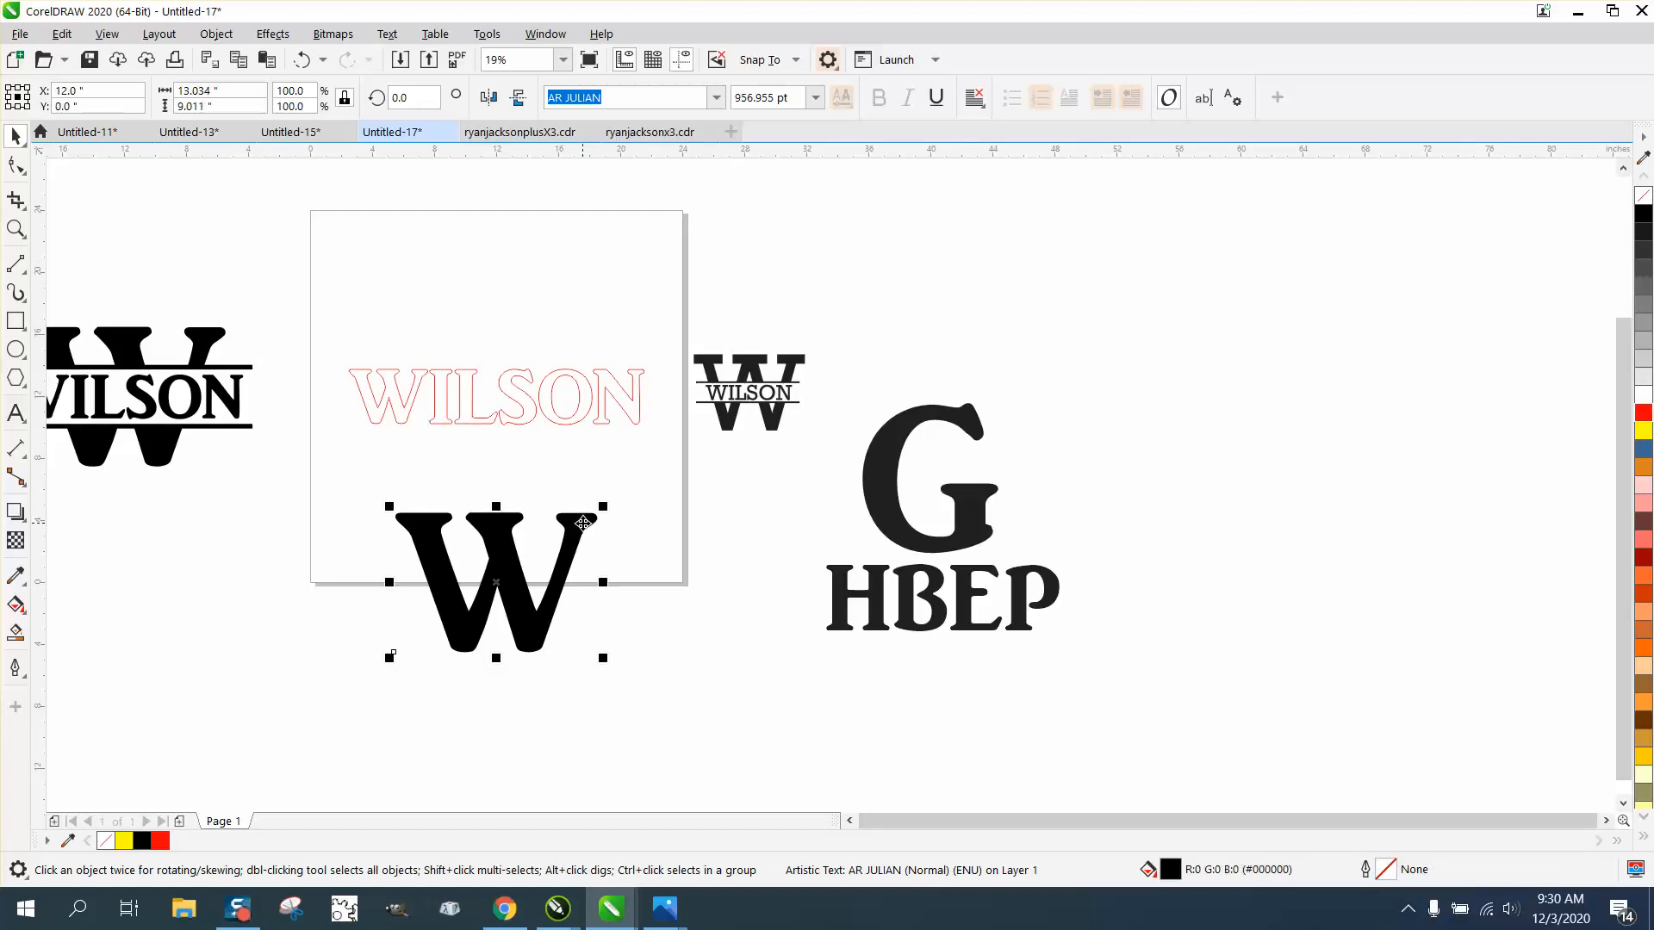
click(1642, 196)
right_click(1644, 414)
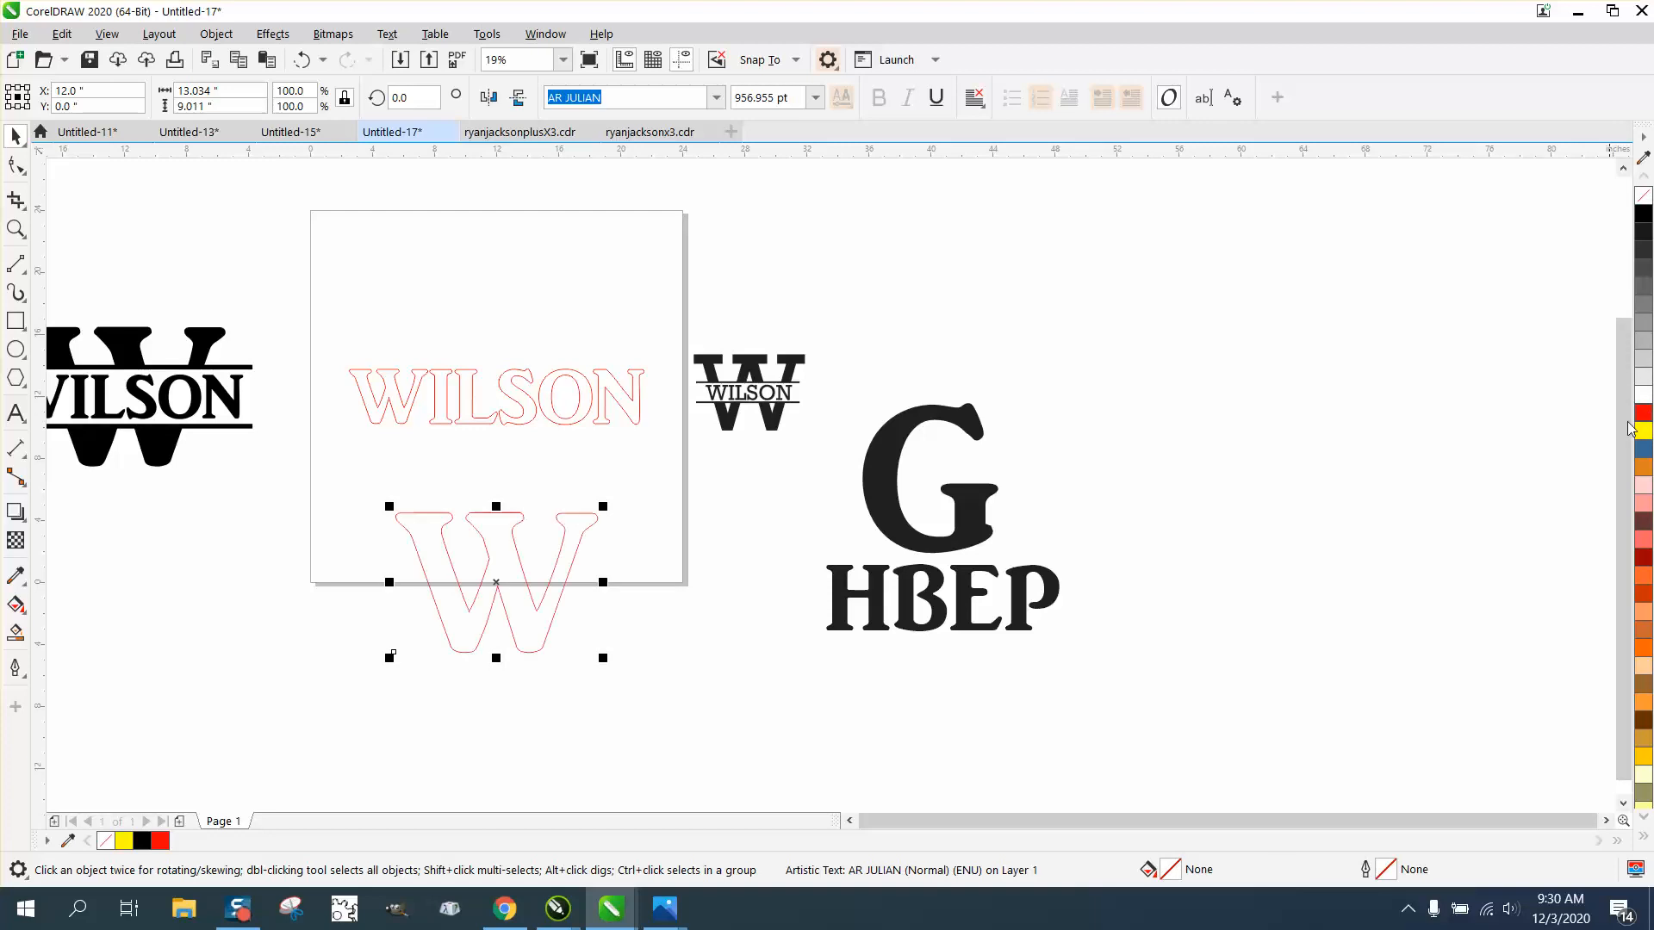
Step: Draw a rectangle fitted around the outlined name text, about 19 by 3.6 inches
click(368, 407)
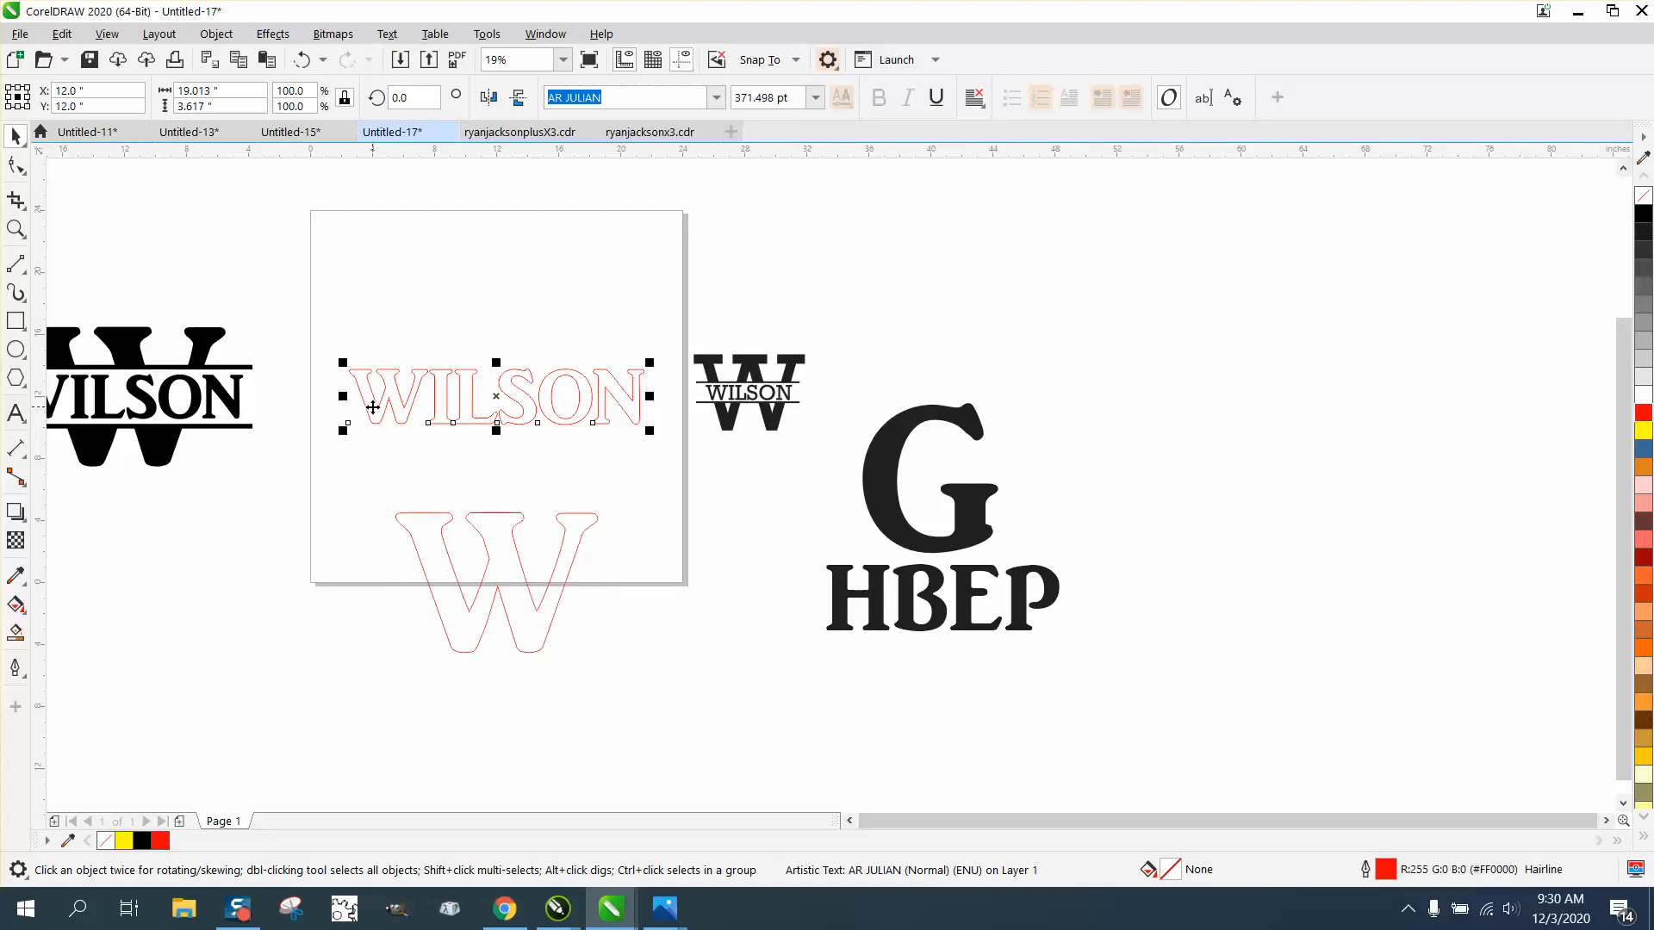
click(16, 322)
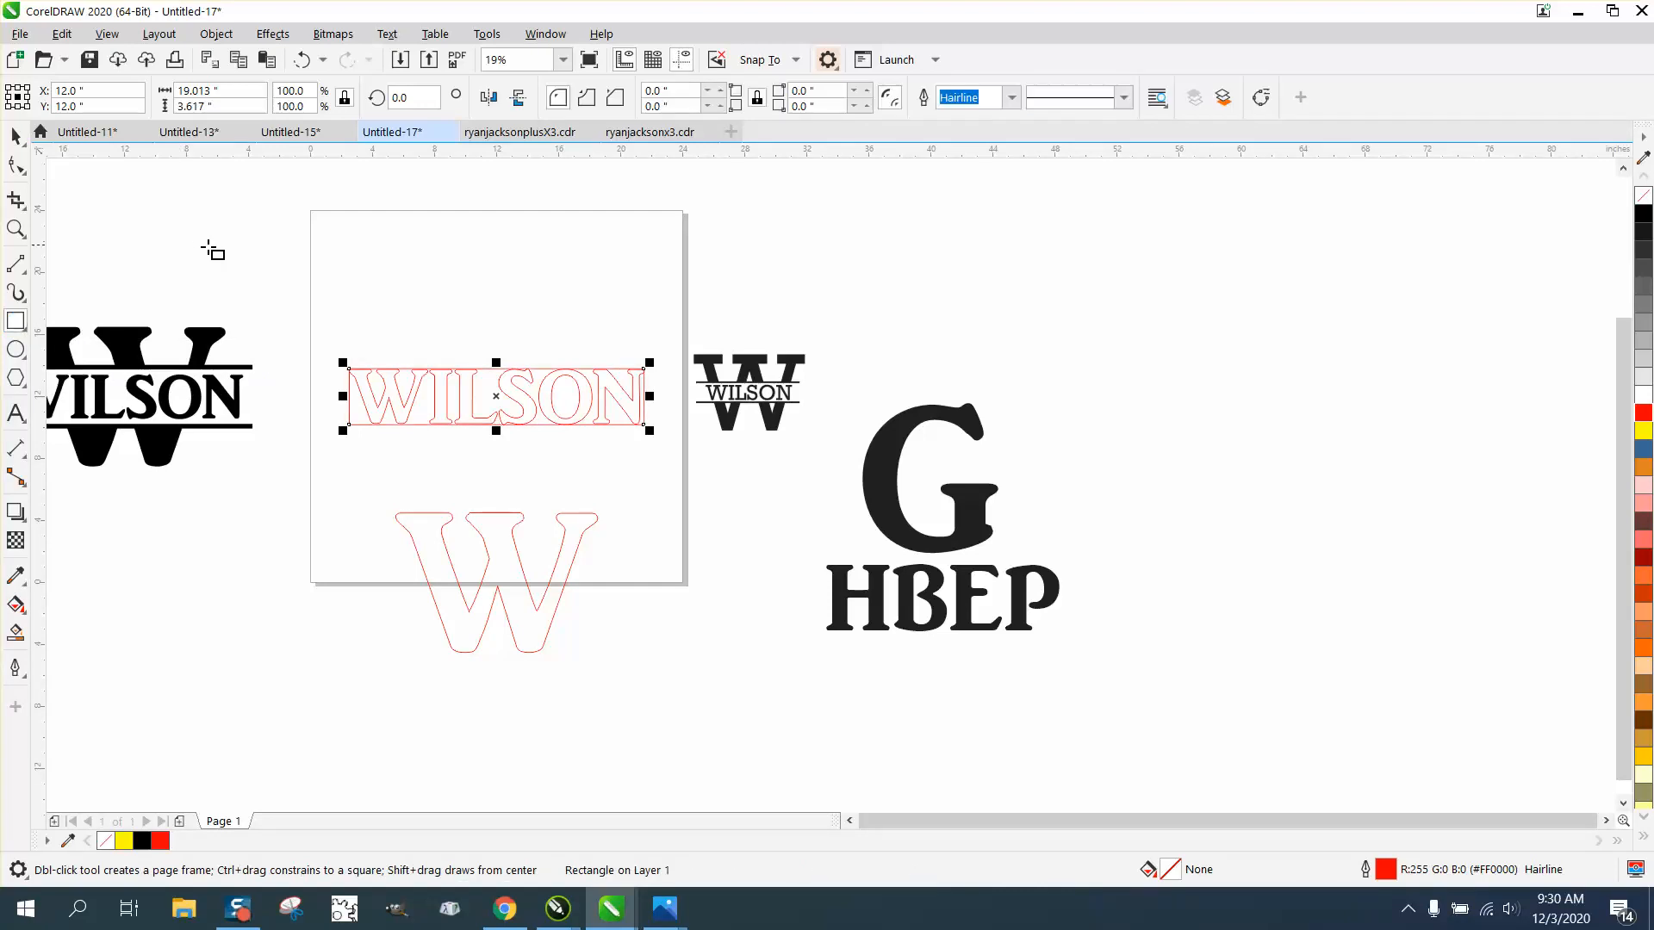
Step: Add an outside contour with 2 steps and a 0.3 inch offset to the rectangle, and break the contour apart
click(273, 33)
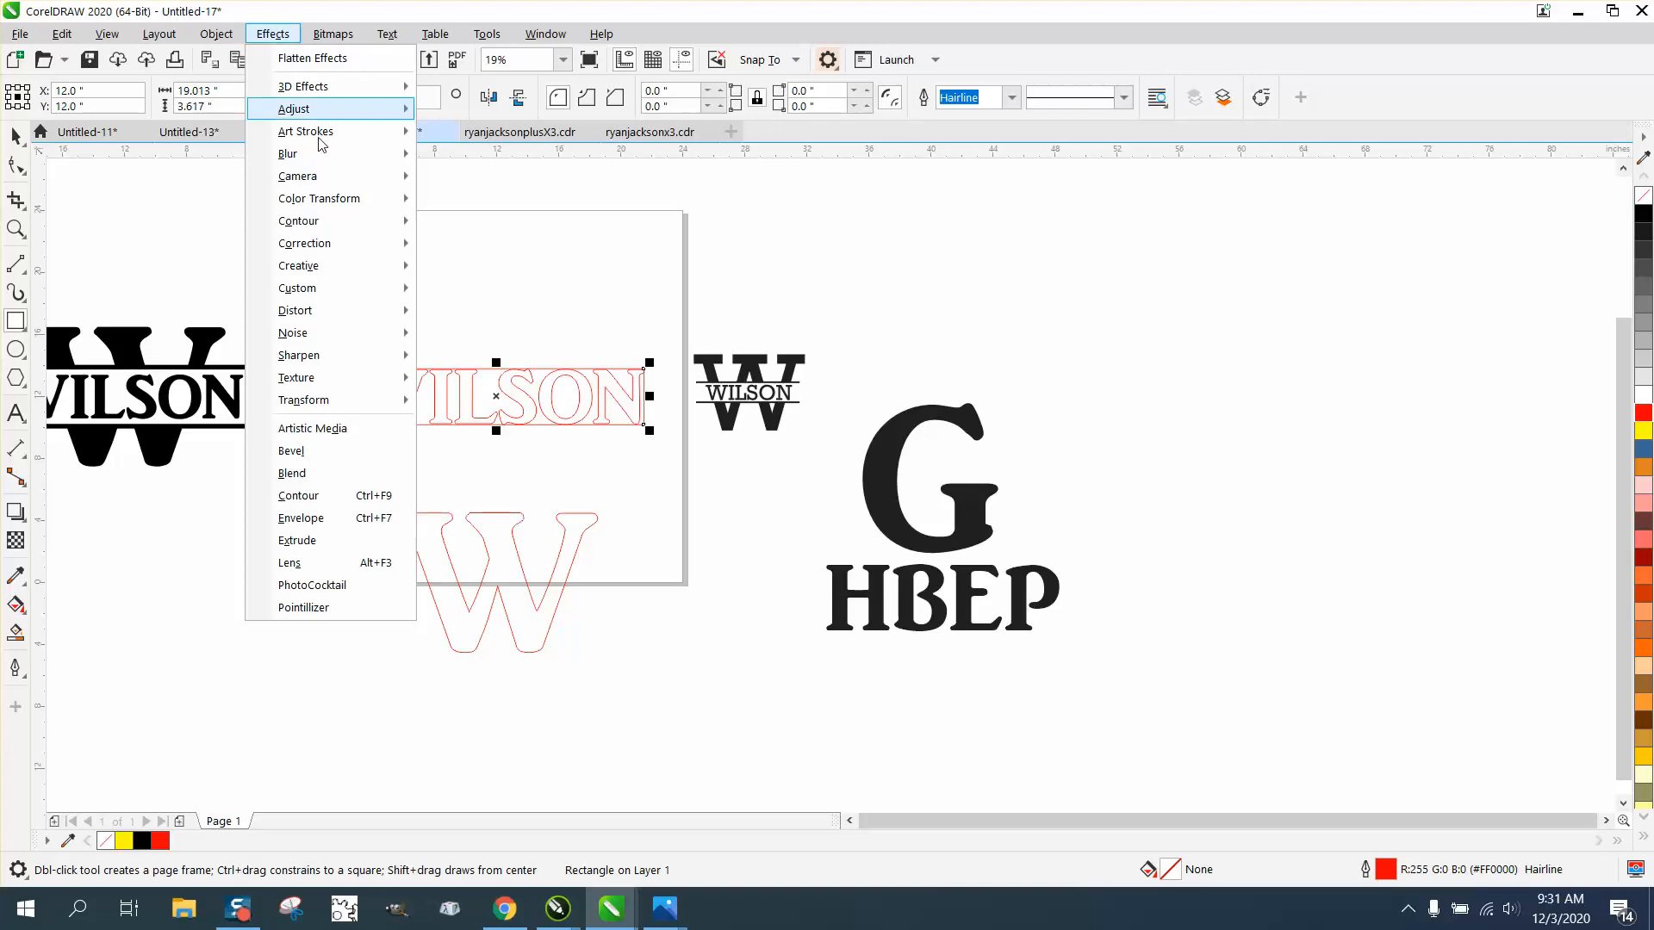
click(310, 496)
click(1445, 218)
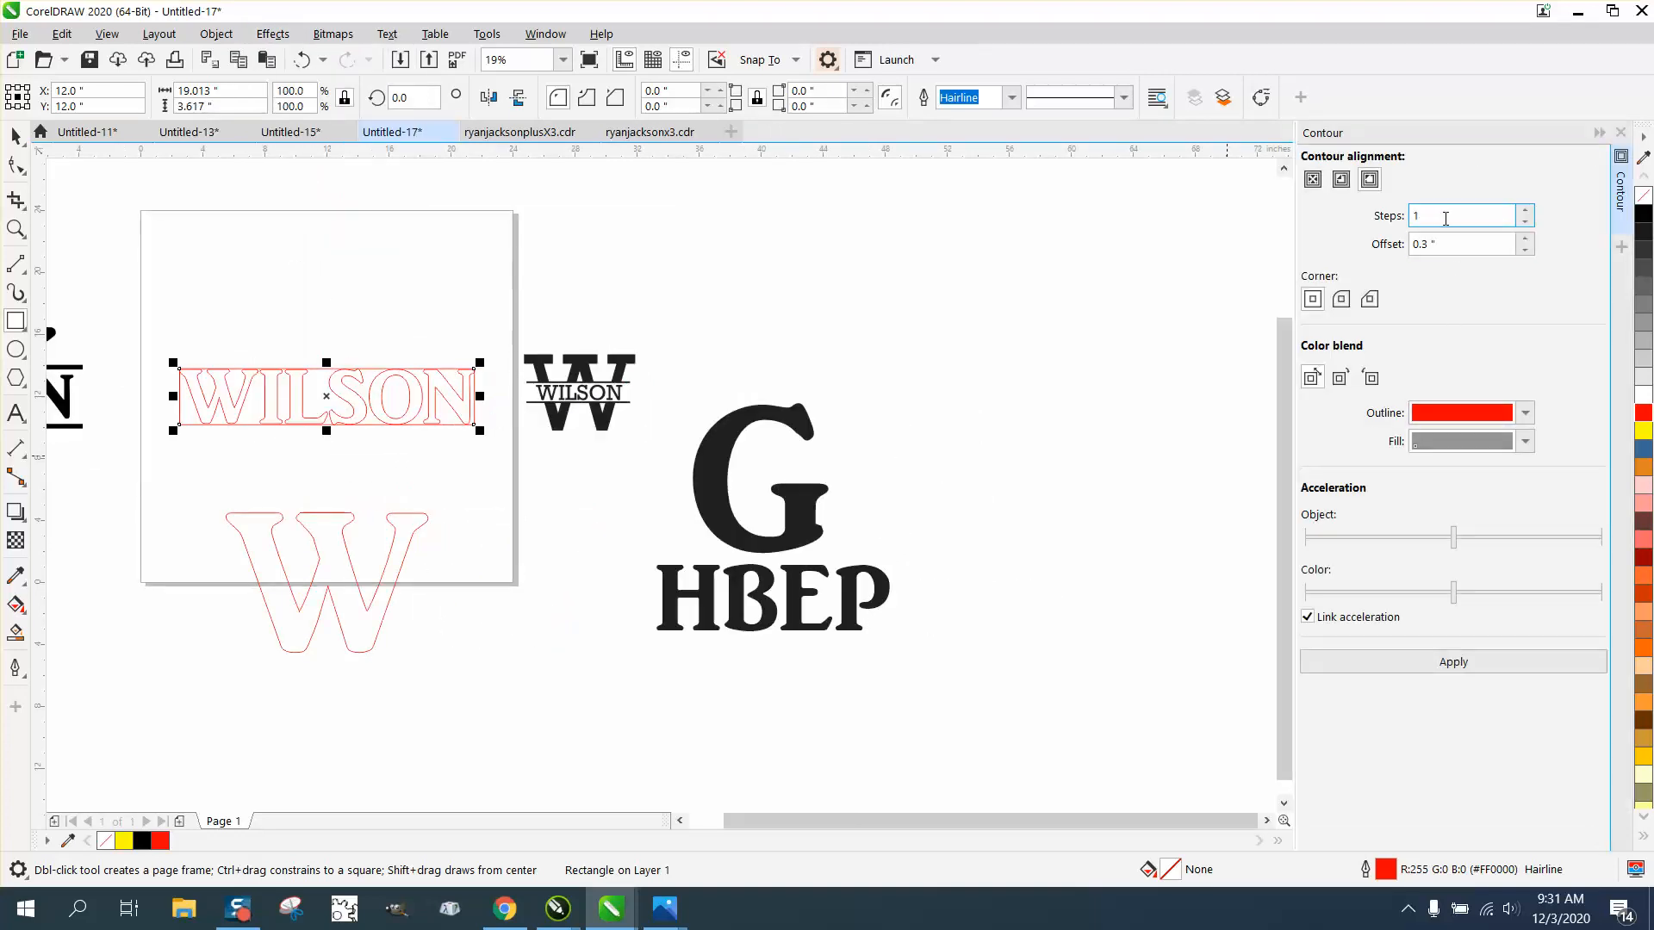
click(1521, 211)
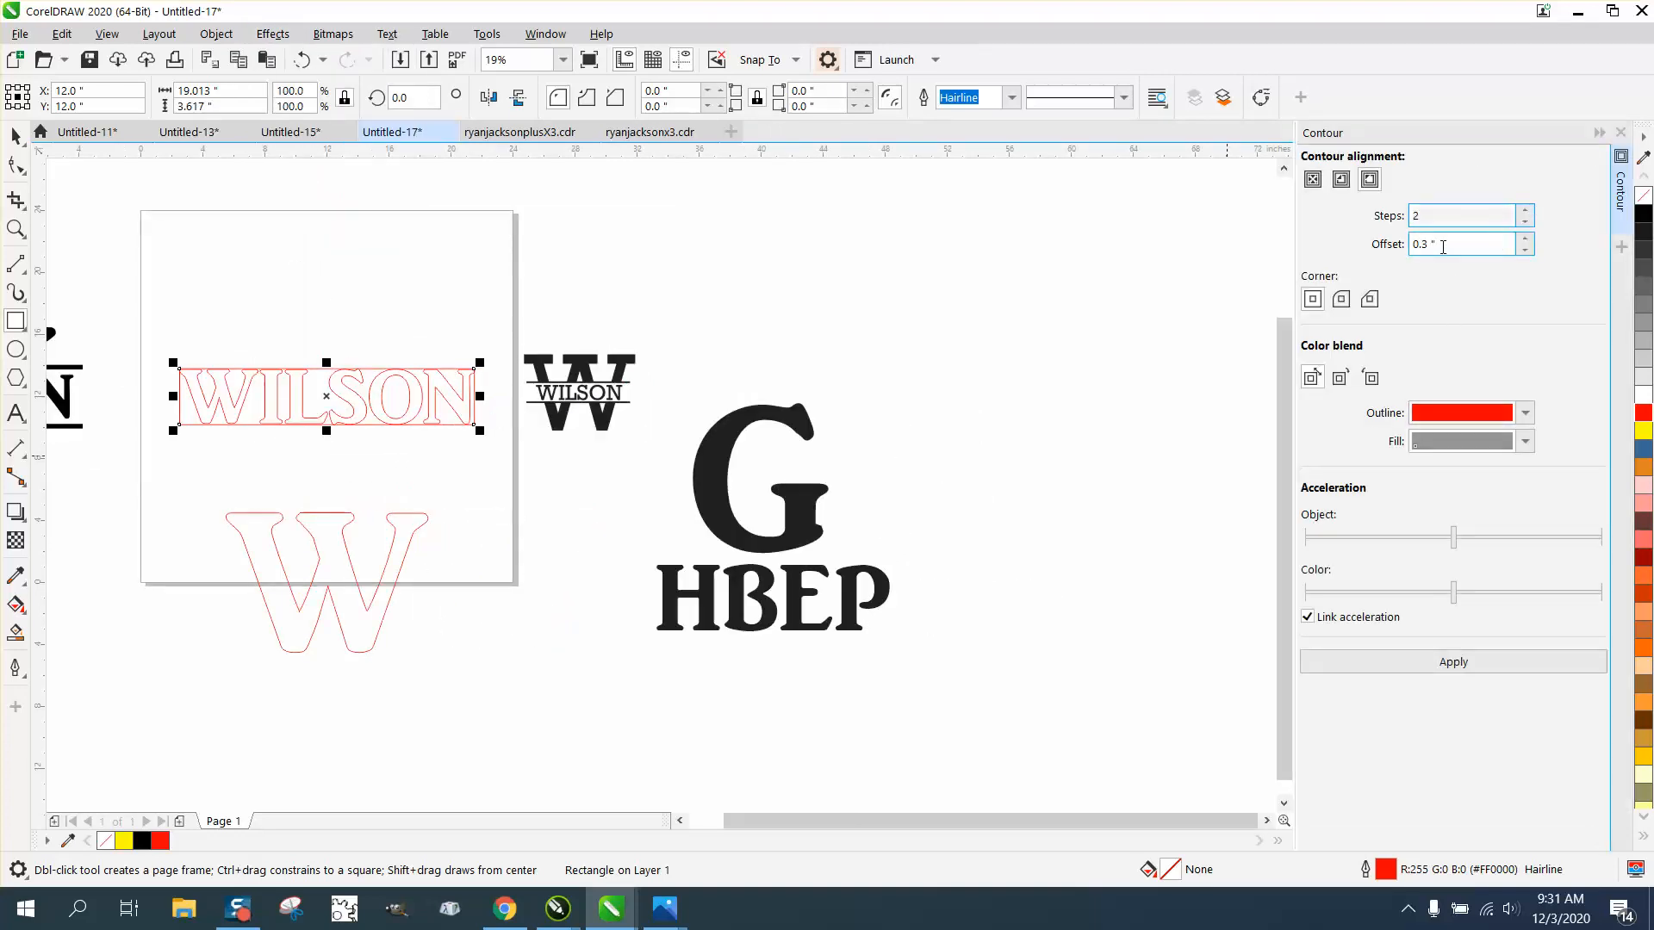
click(1461, 670)
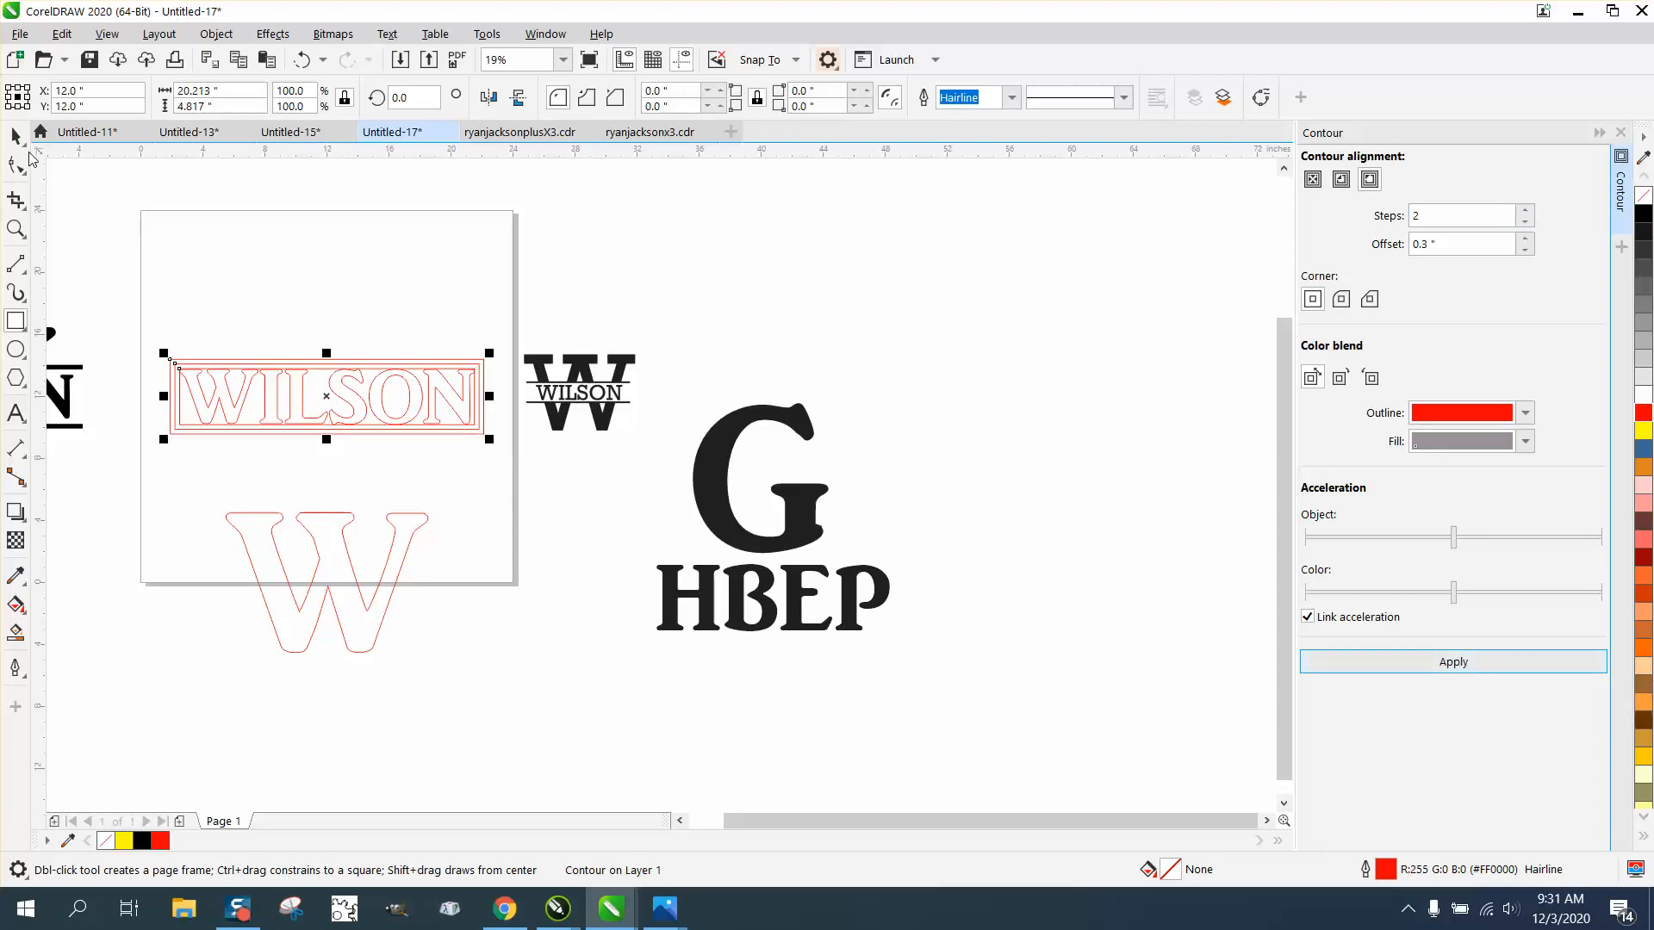
click(217, 34)
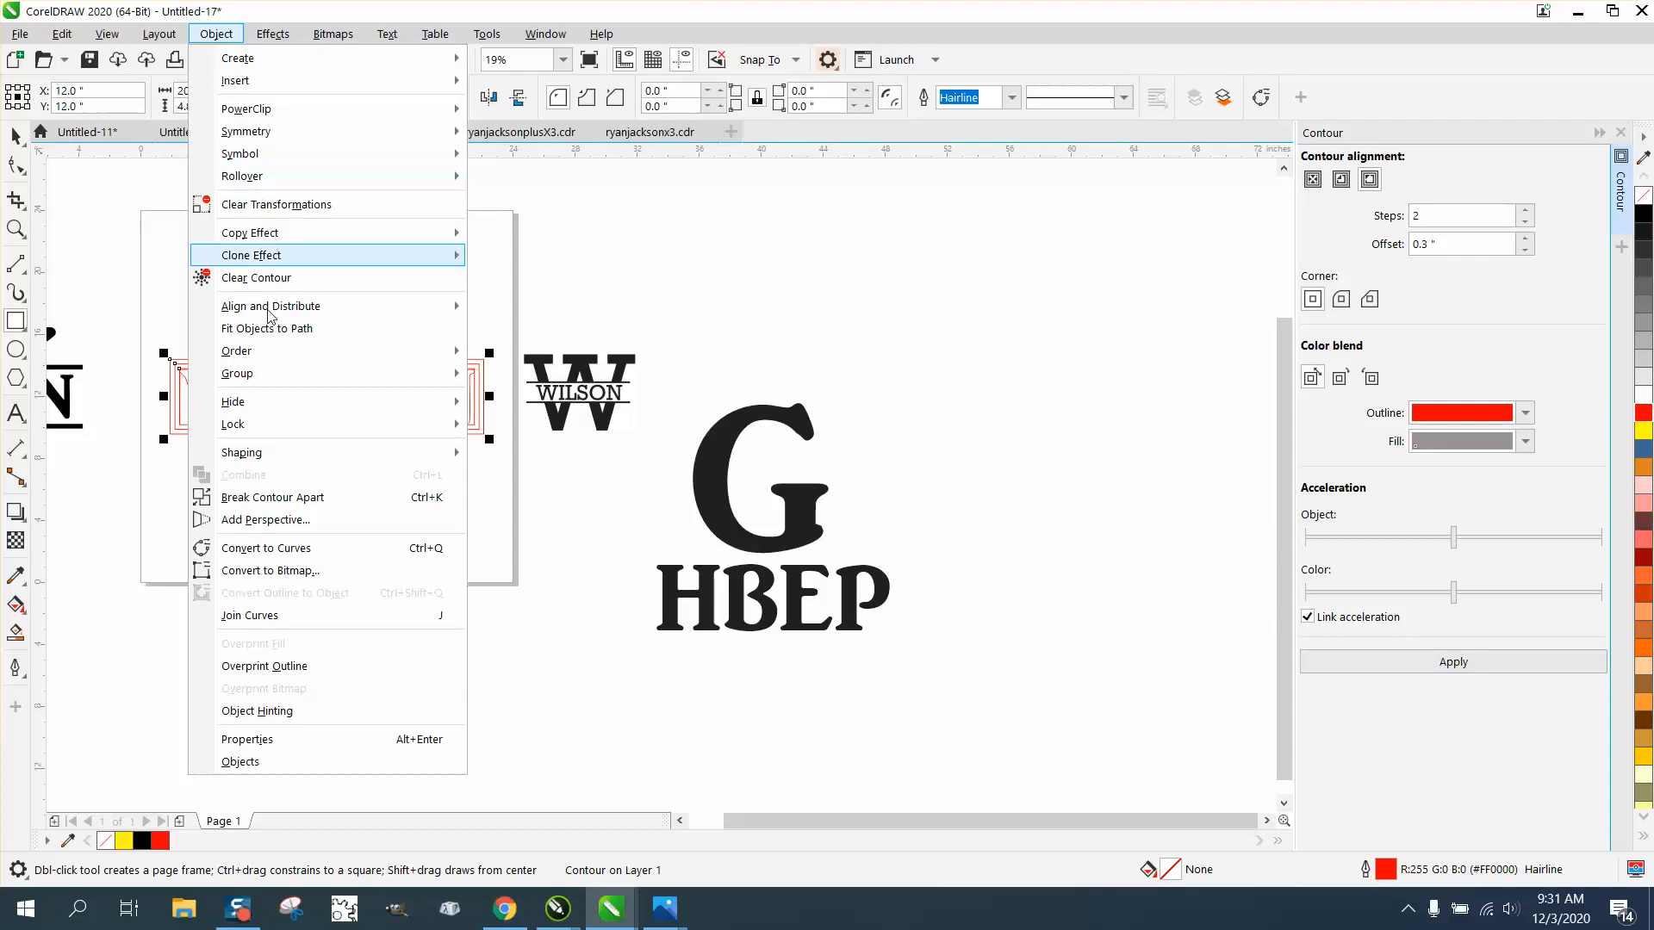
click(293, 497)
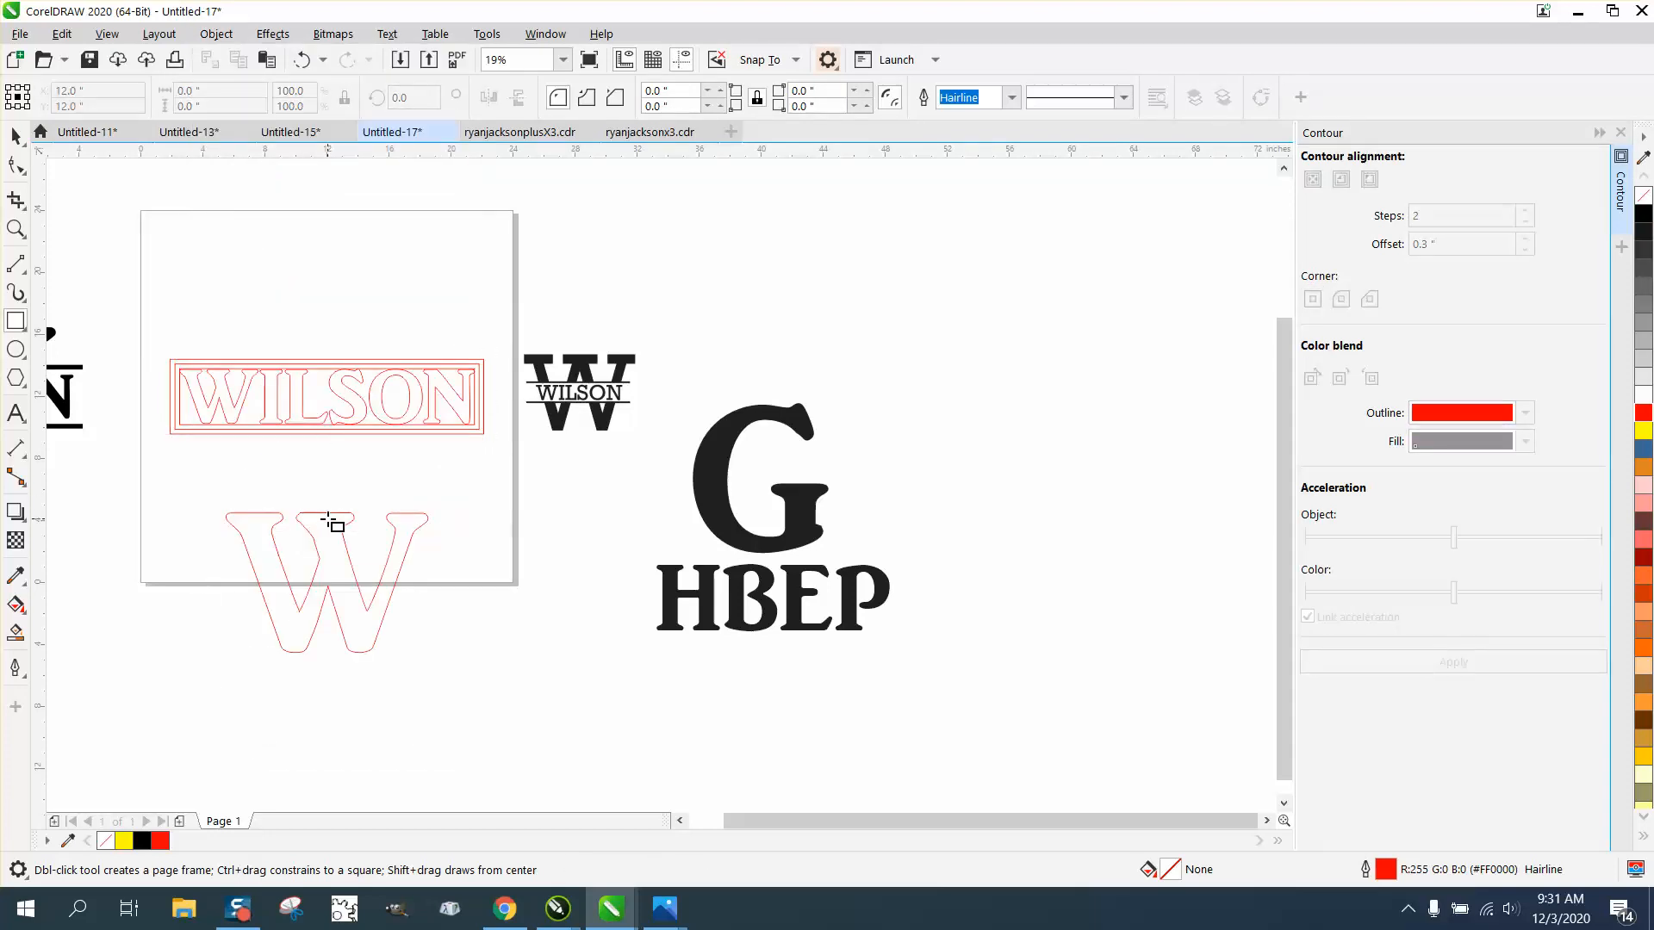
Step: Centre the outlined W on the page, over the framed name text
click(16, 136)
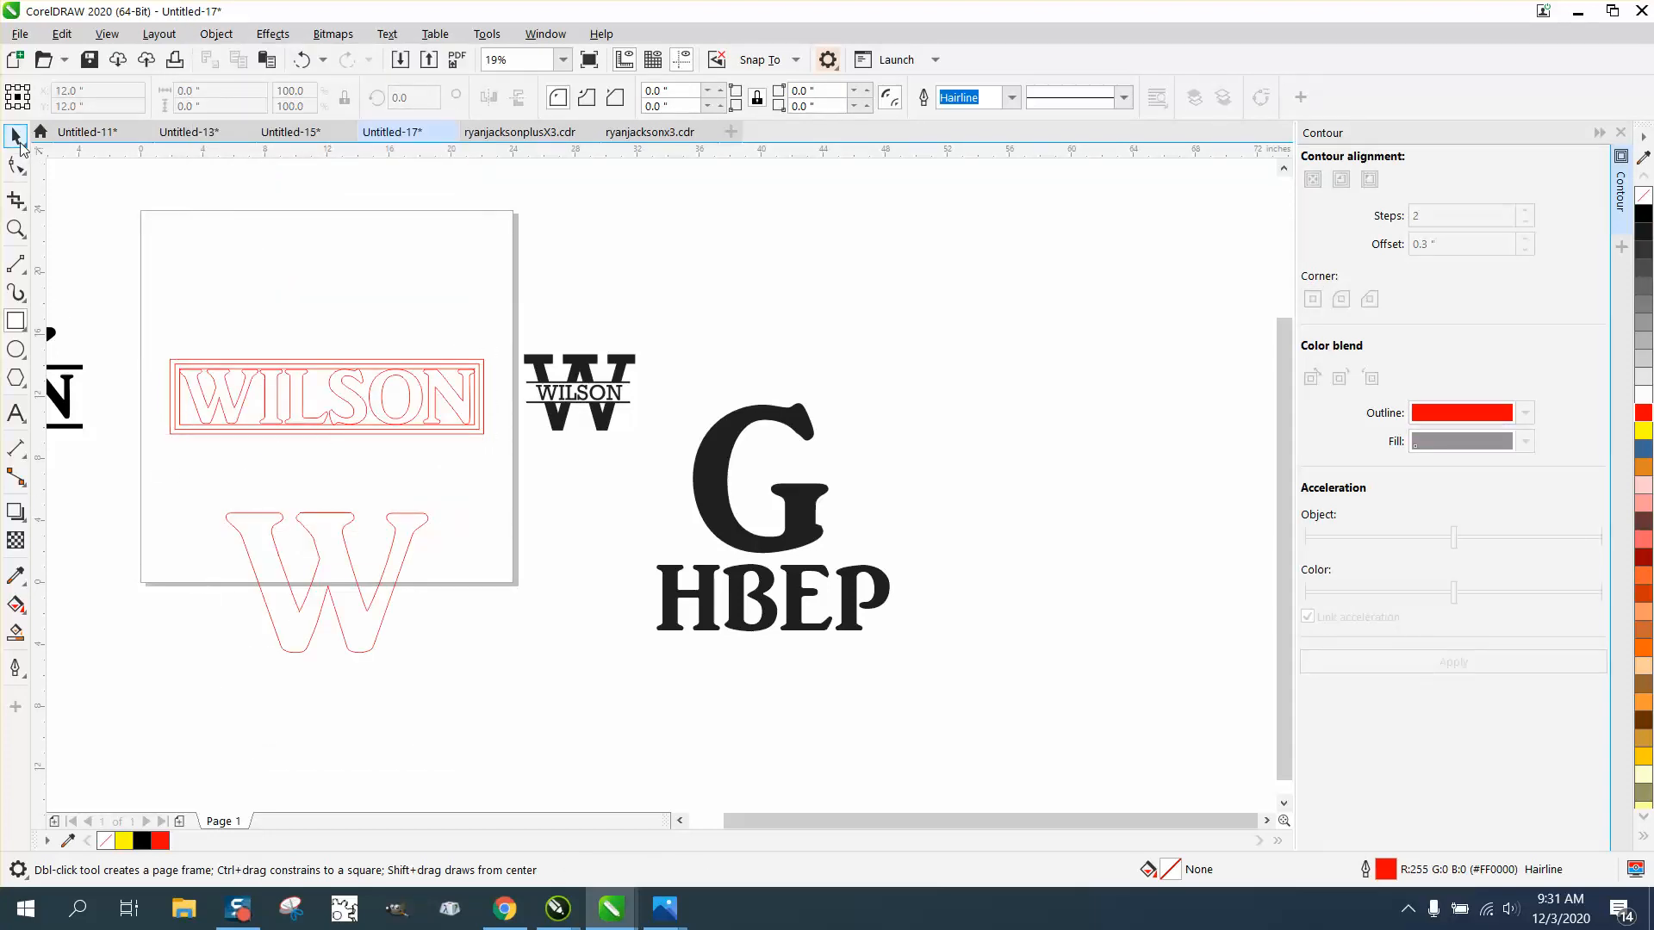
click(351, 522)
key(p)
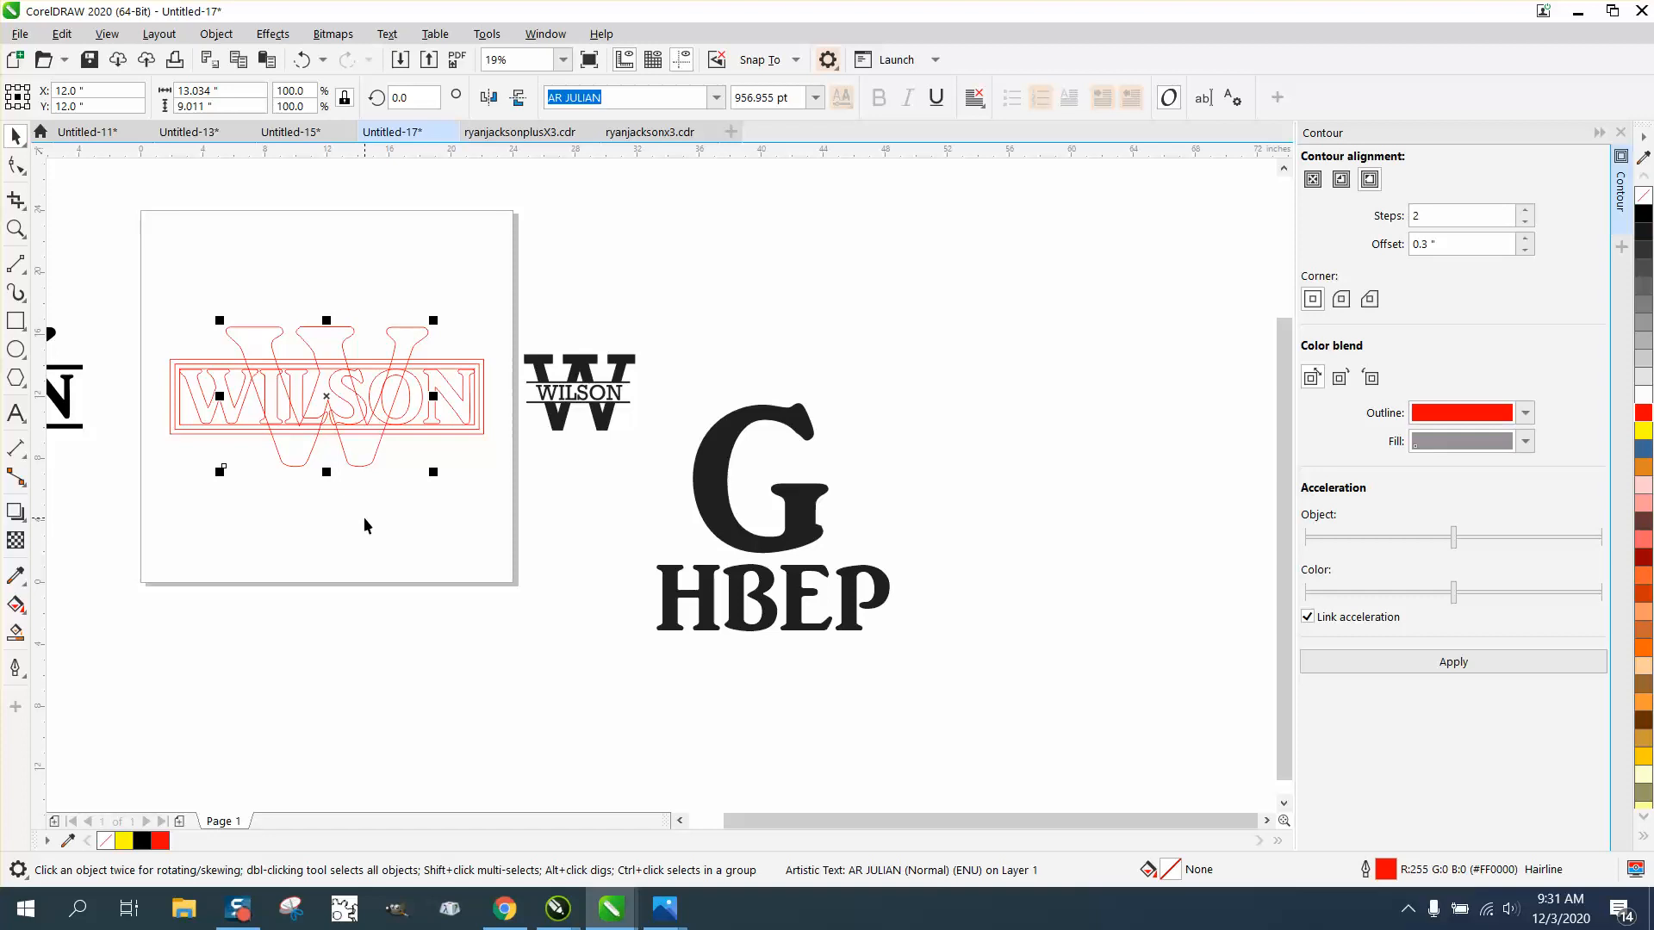
Step: Move the finished black split-W monogram from beside the page to above it
scroll(454, 579, down, 2)
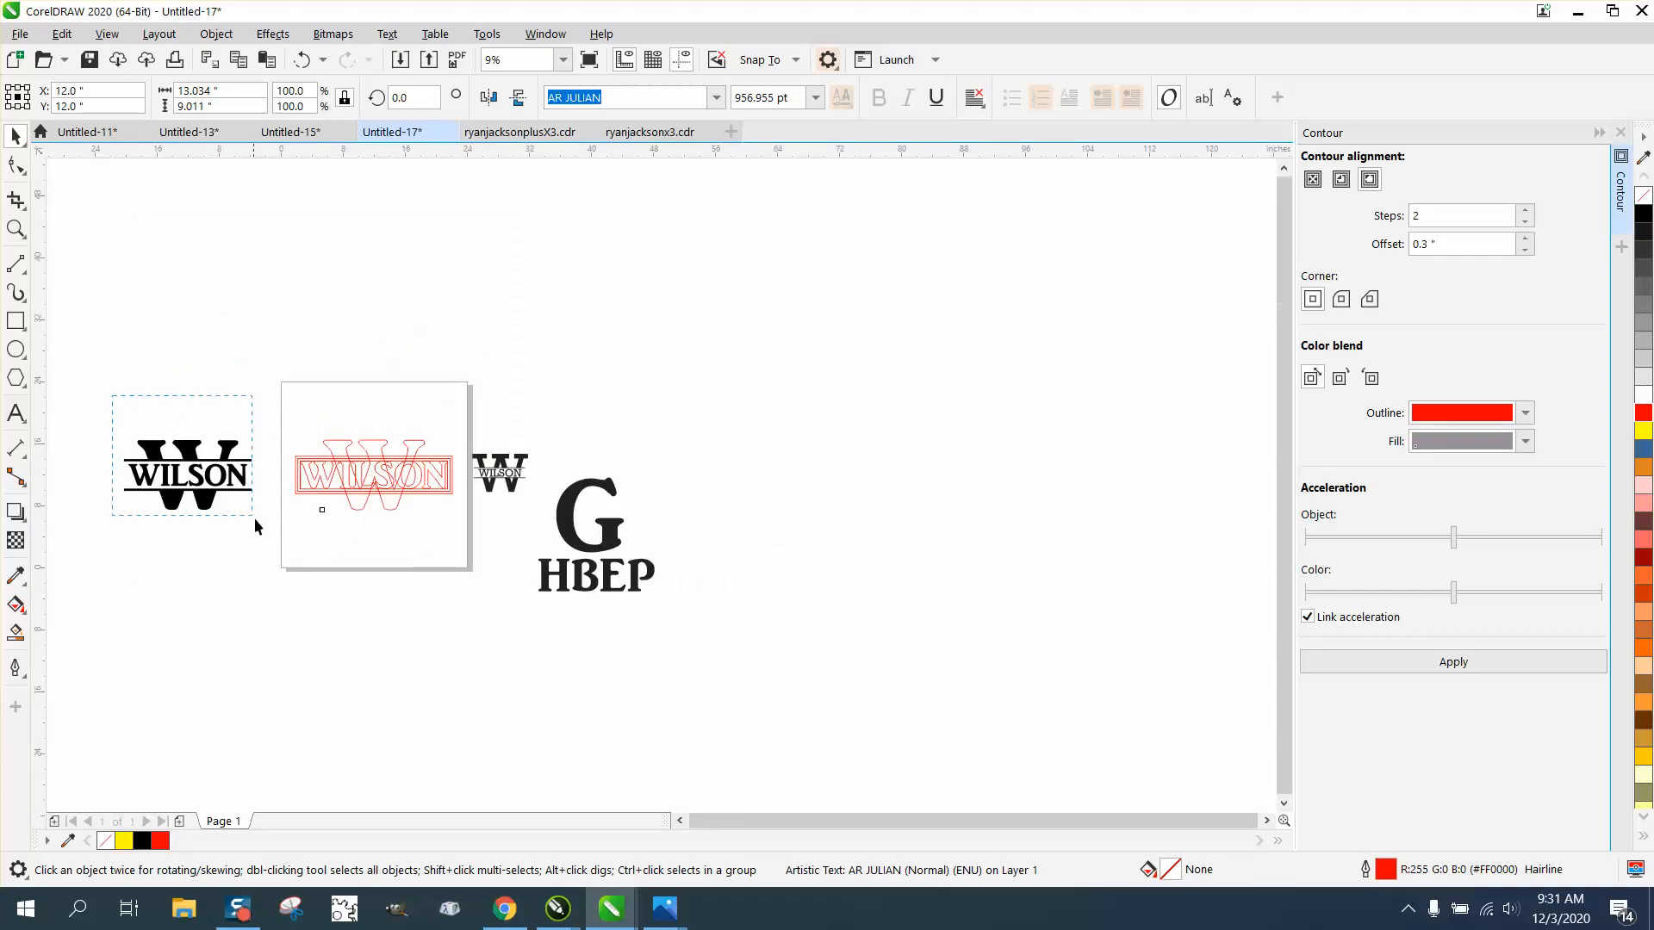
click(214, 484)
drag(215, 484, 461, 366)
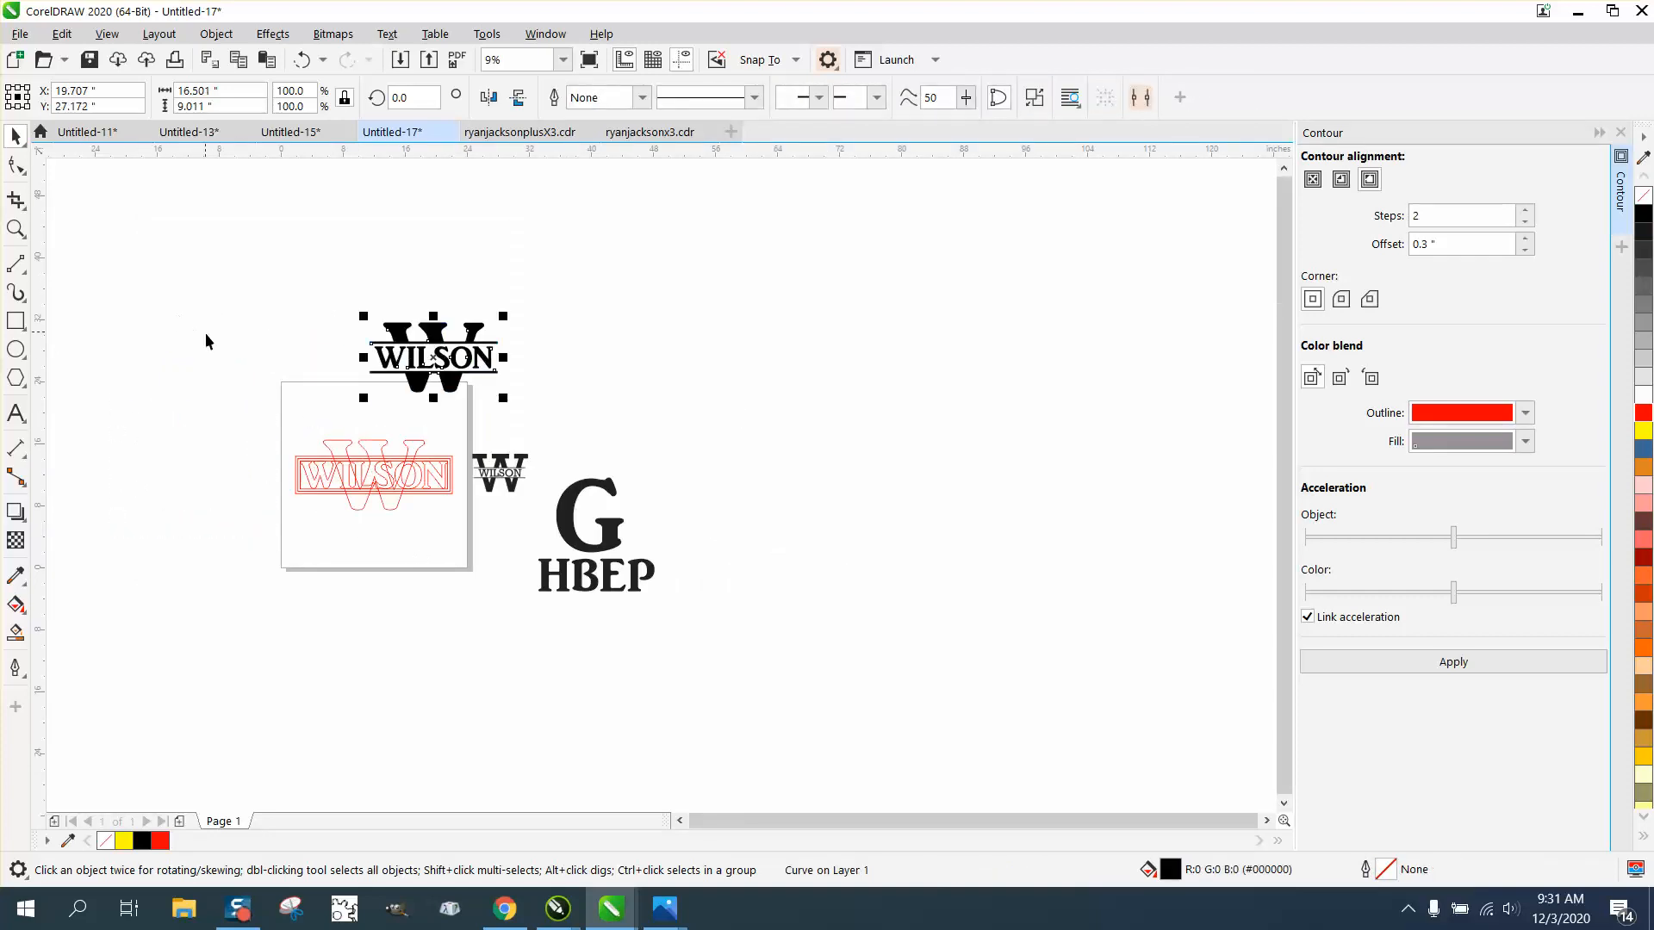
Step: Set the document's nudge distance to 24 inches
drag(256, 406, 461, 541)
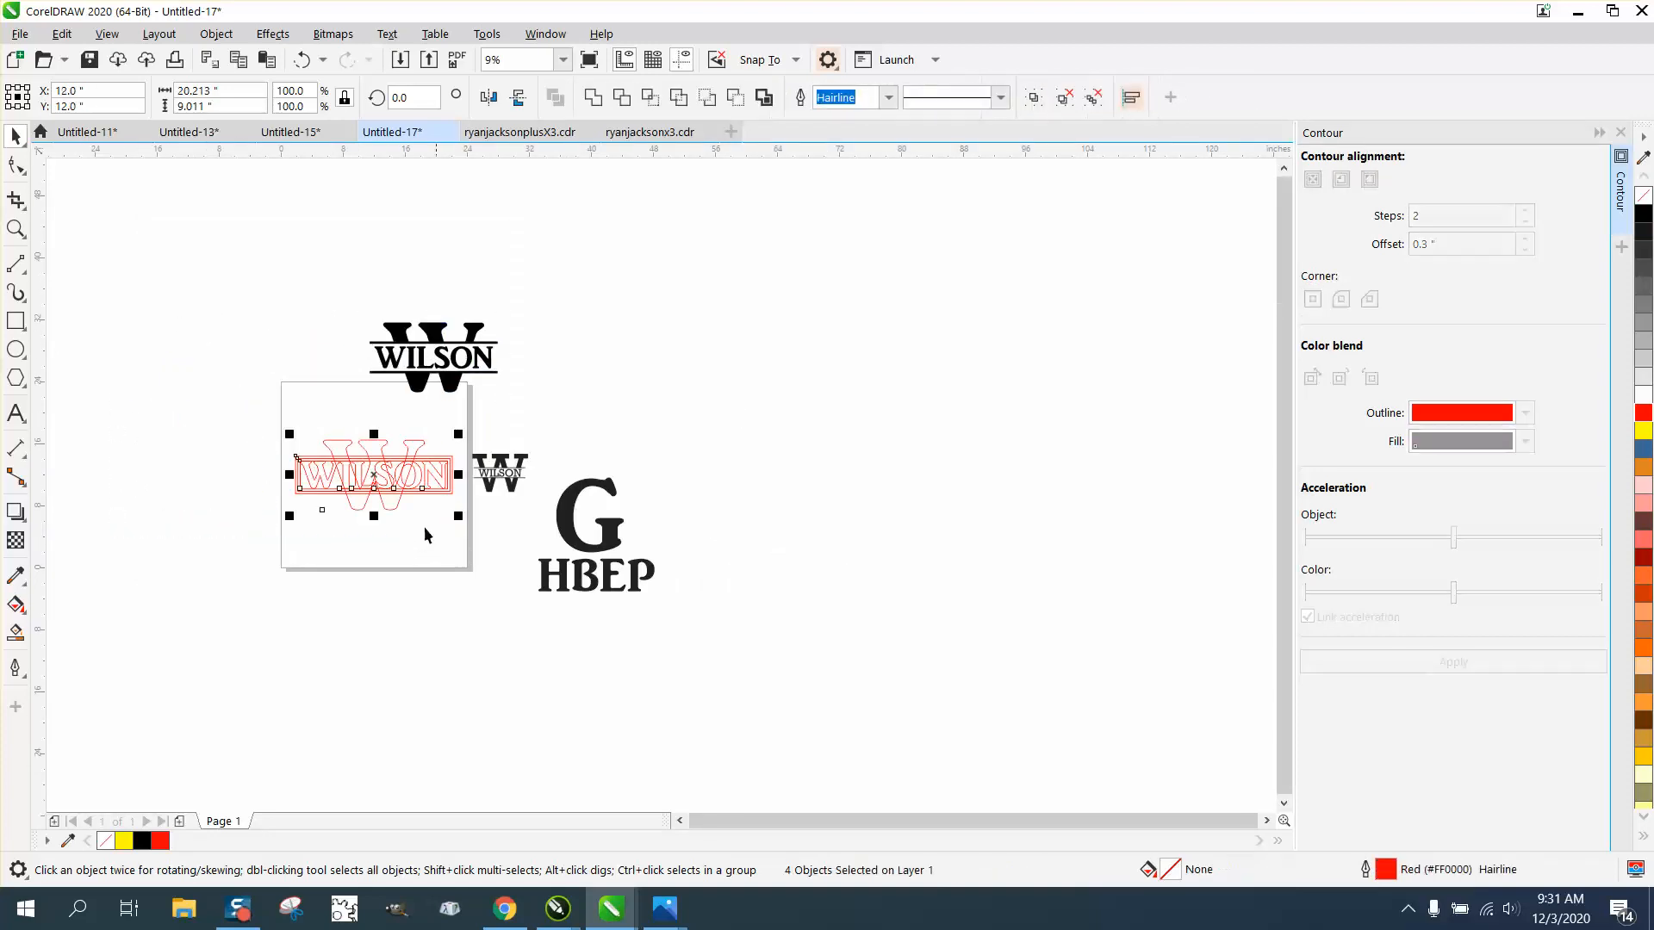
click(174, 345)
drag(669, 97, 600, 105)
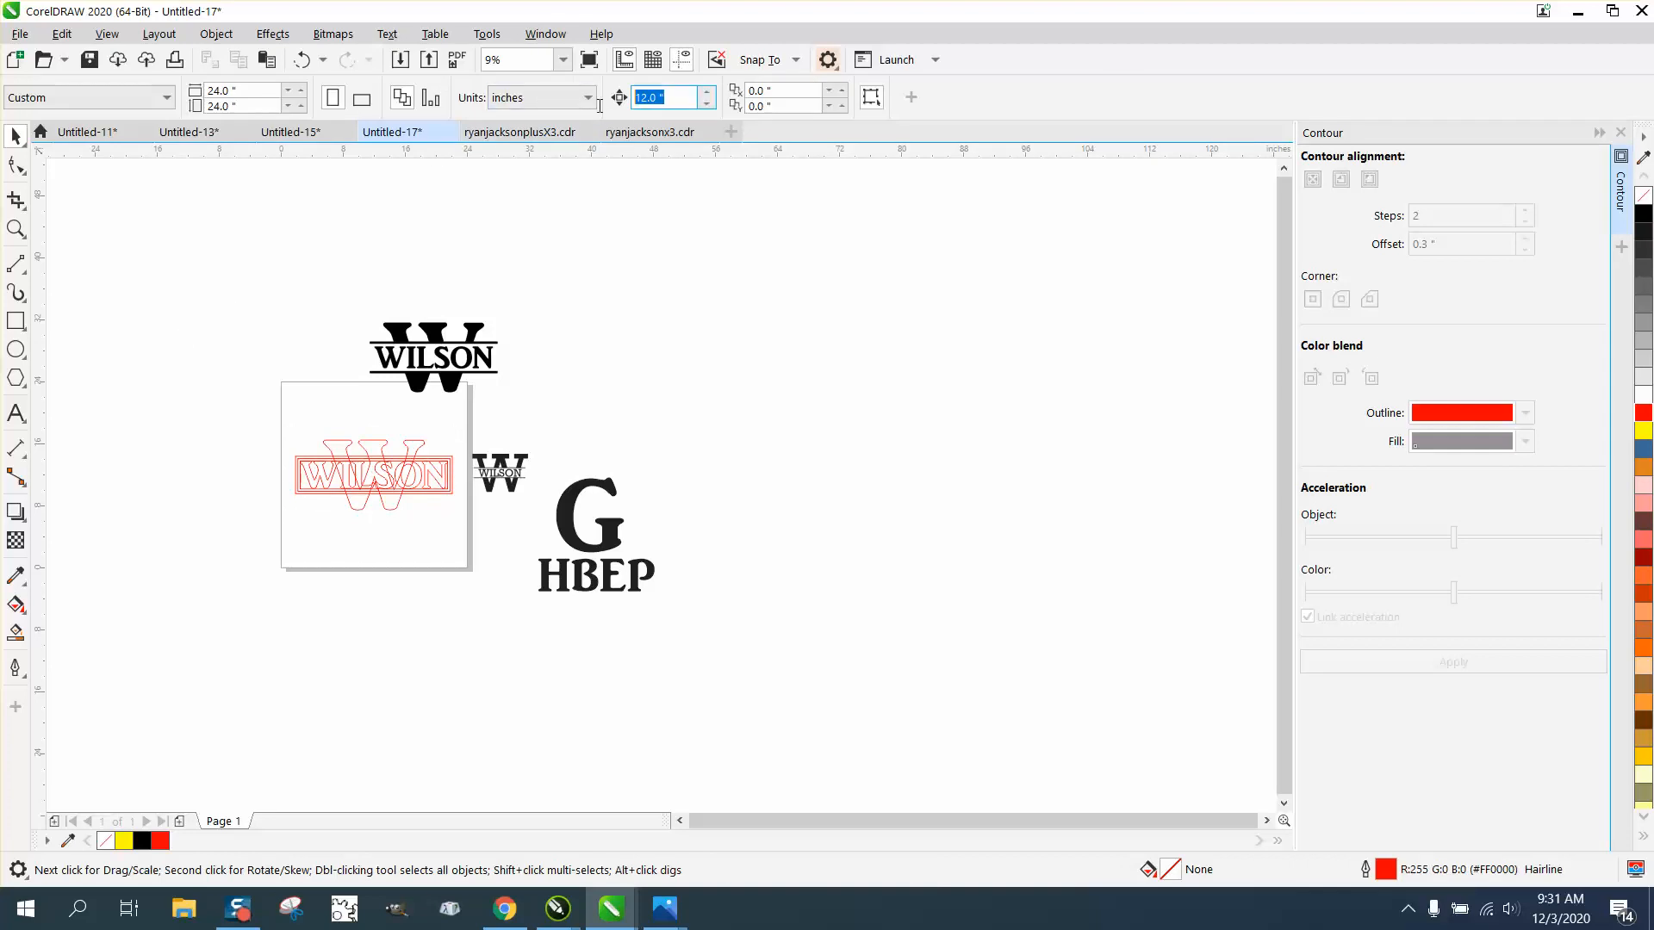
text(24)
Step: Smart-fill the three upper and two lower W segments outside the frame in black without outline, nudging each piece 24 inches left
click(16, 228)
drag(244, 376, 736, 648)
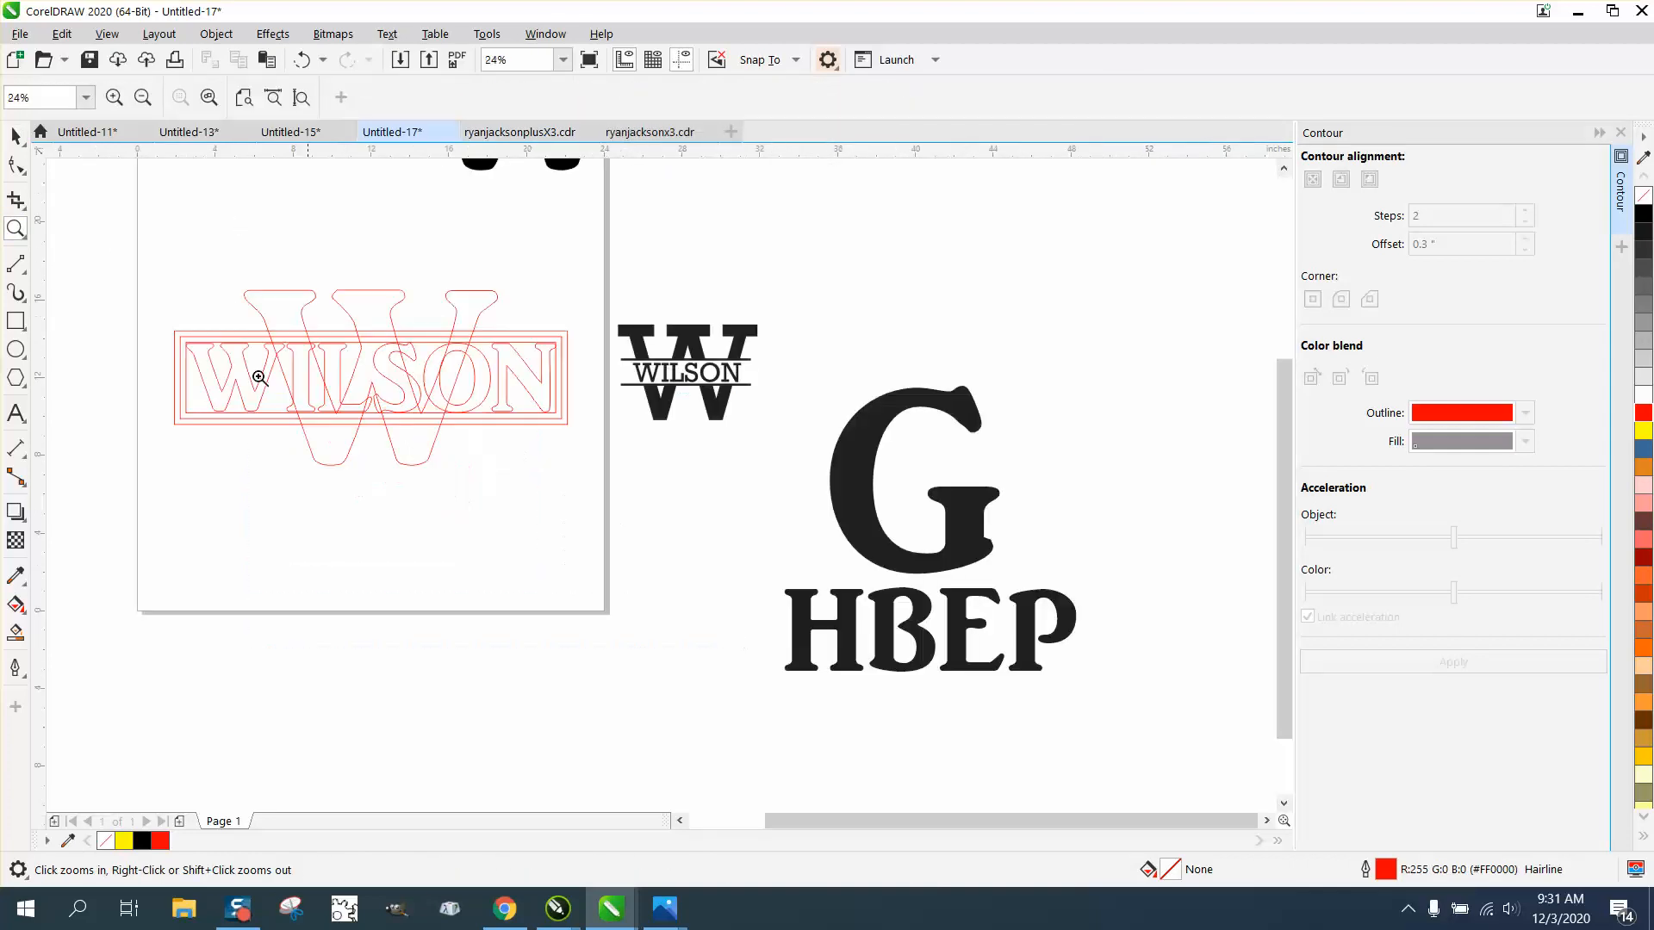
click(12, 136)
click(15, 633)
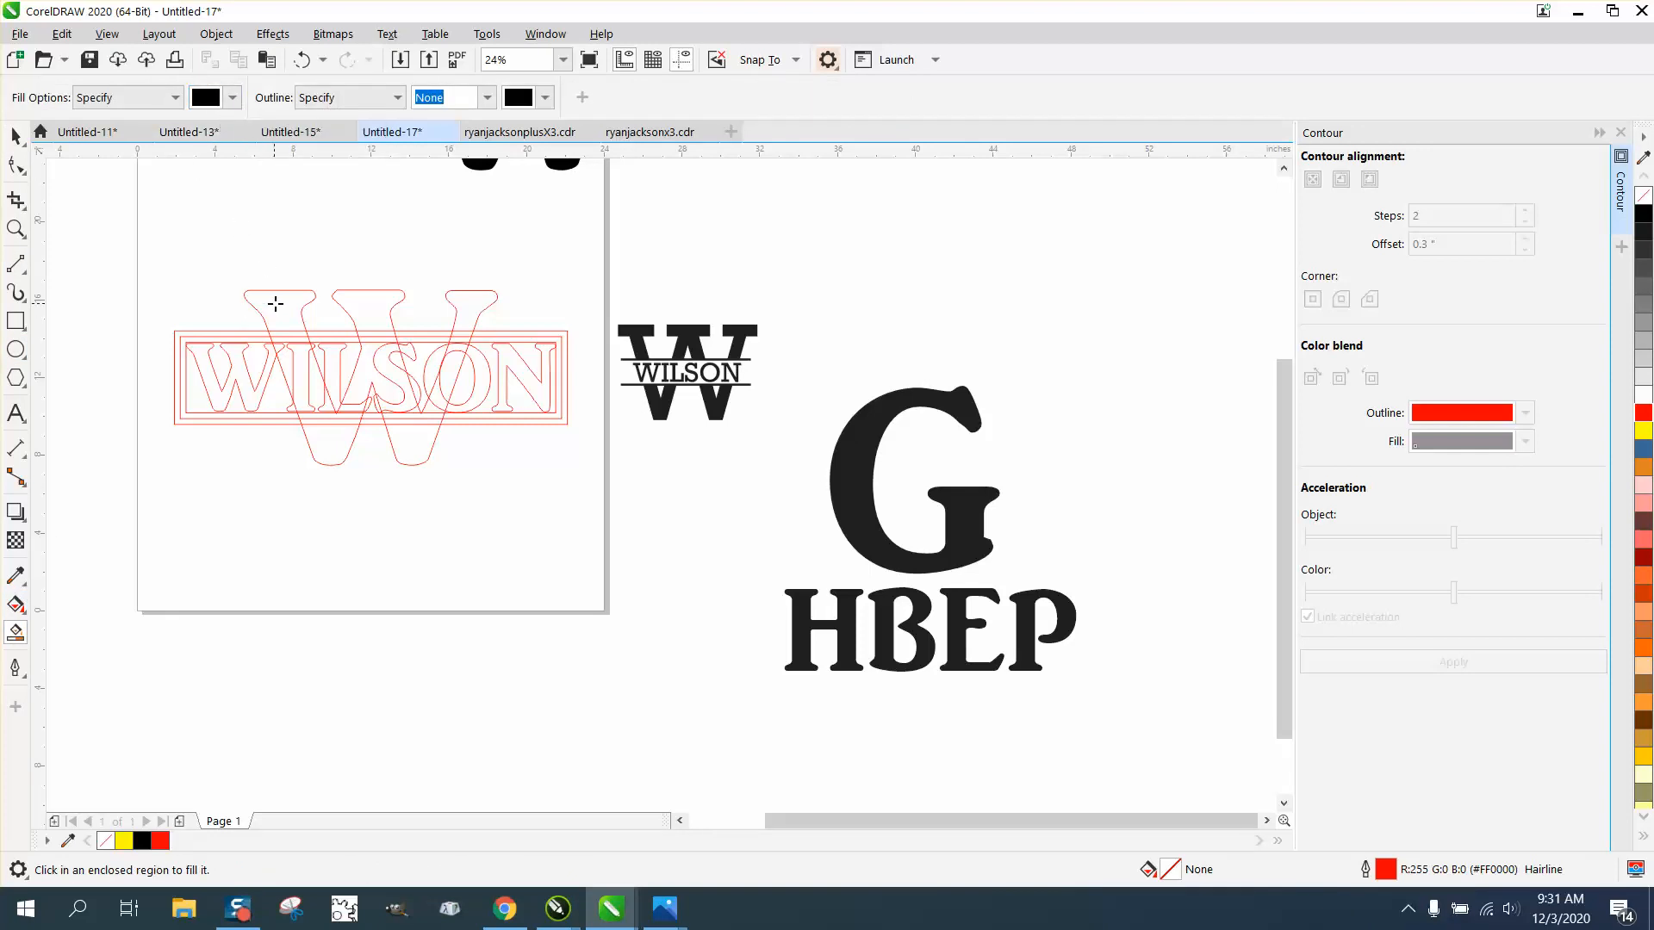
click(275, 304)
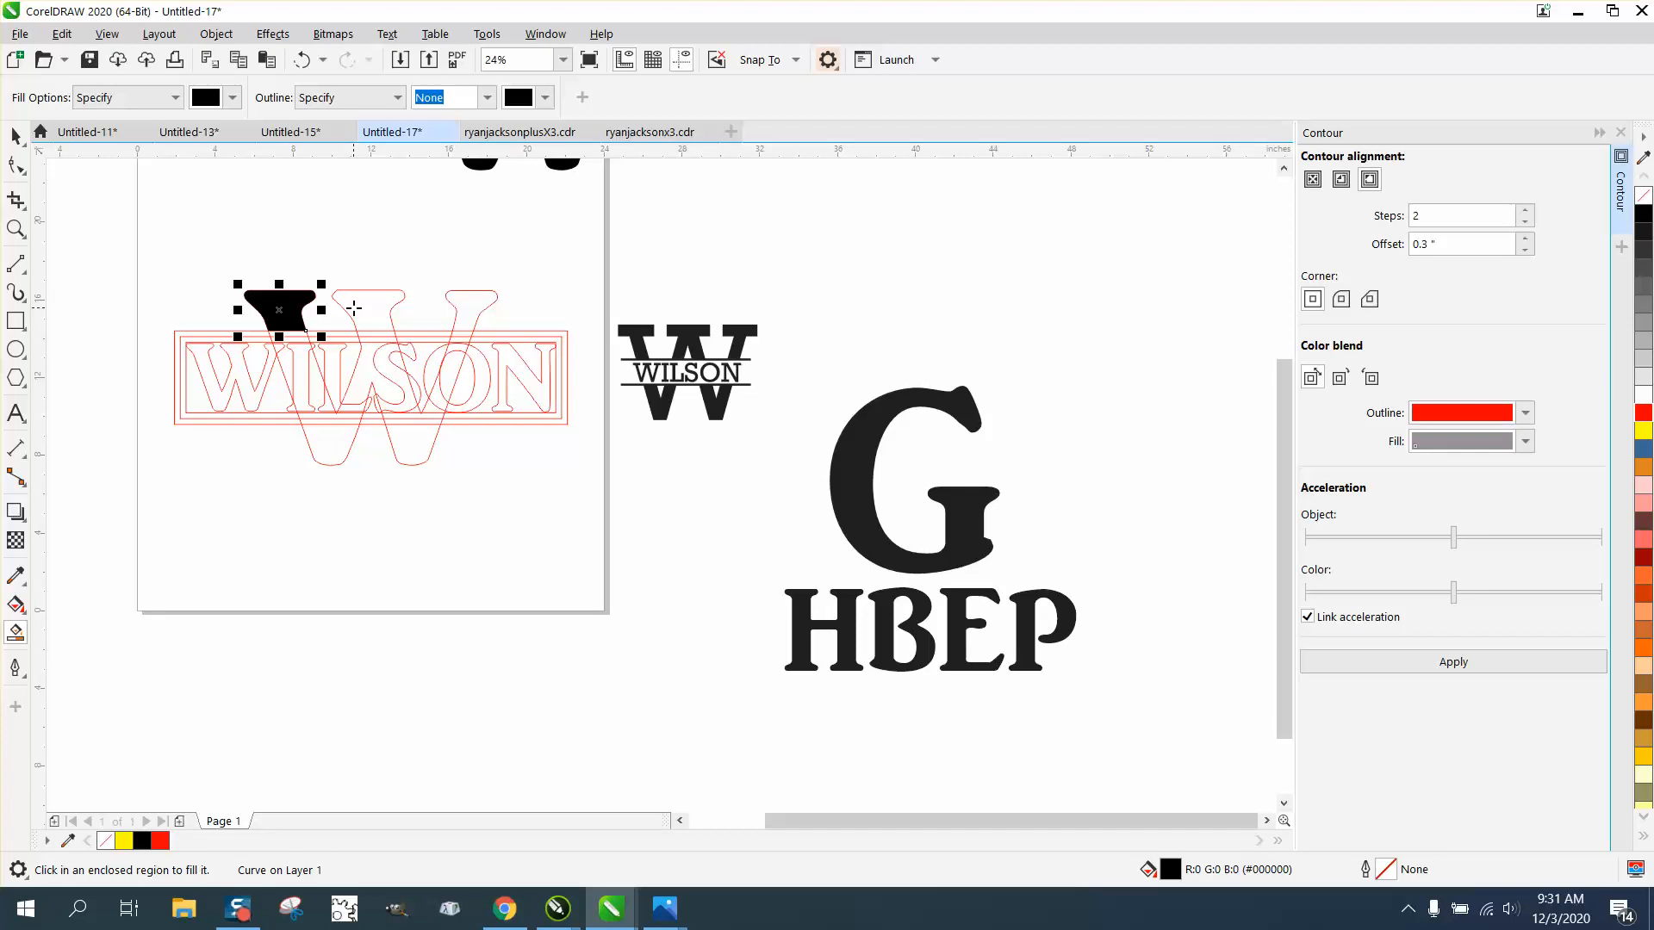
key(ctrl+z)
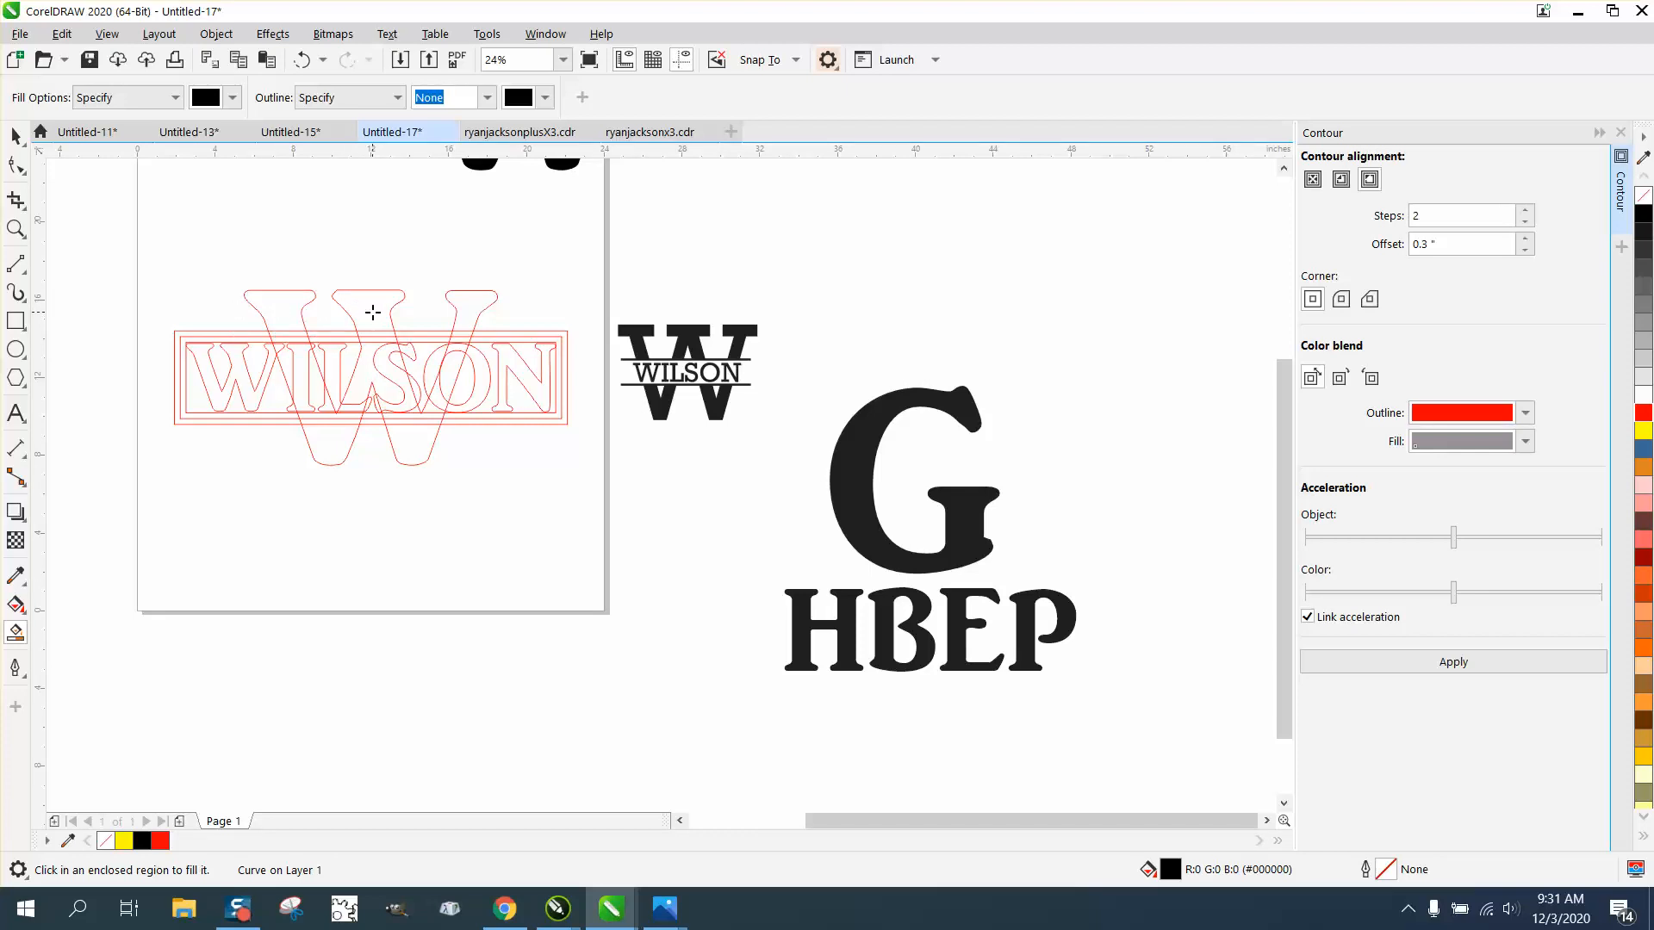
click(372, 313)
click(474, 312)
click(410, 439)
click(333, 444)
click(17, 138)
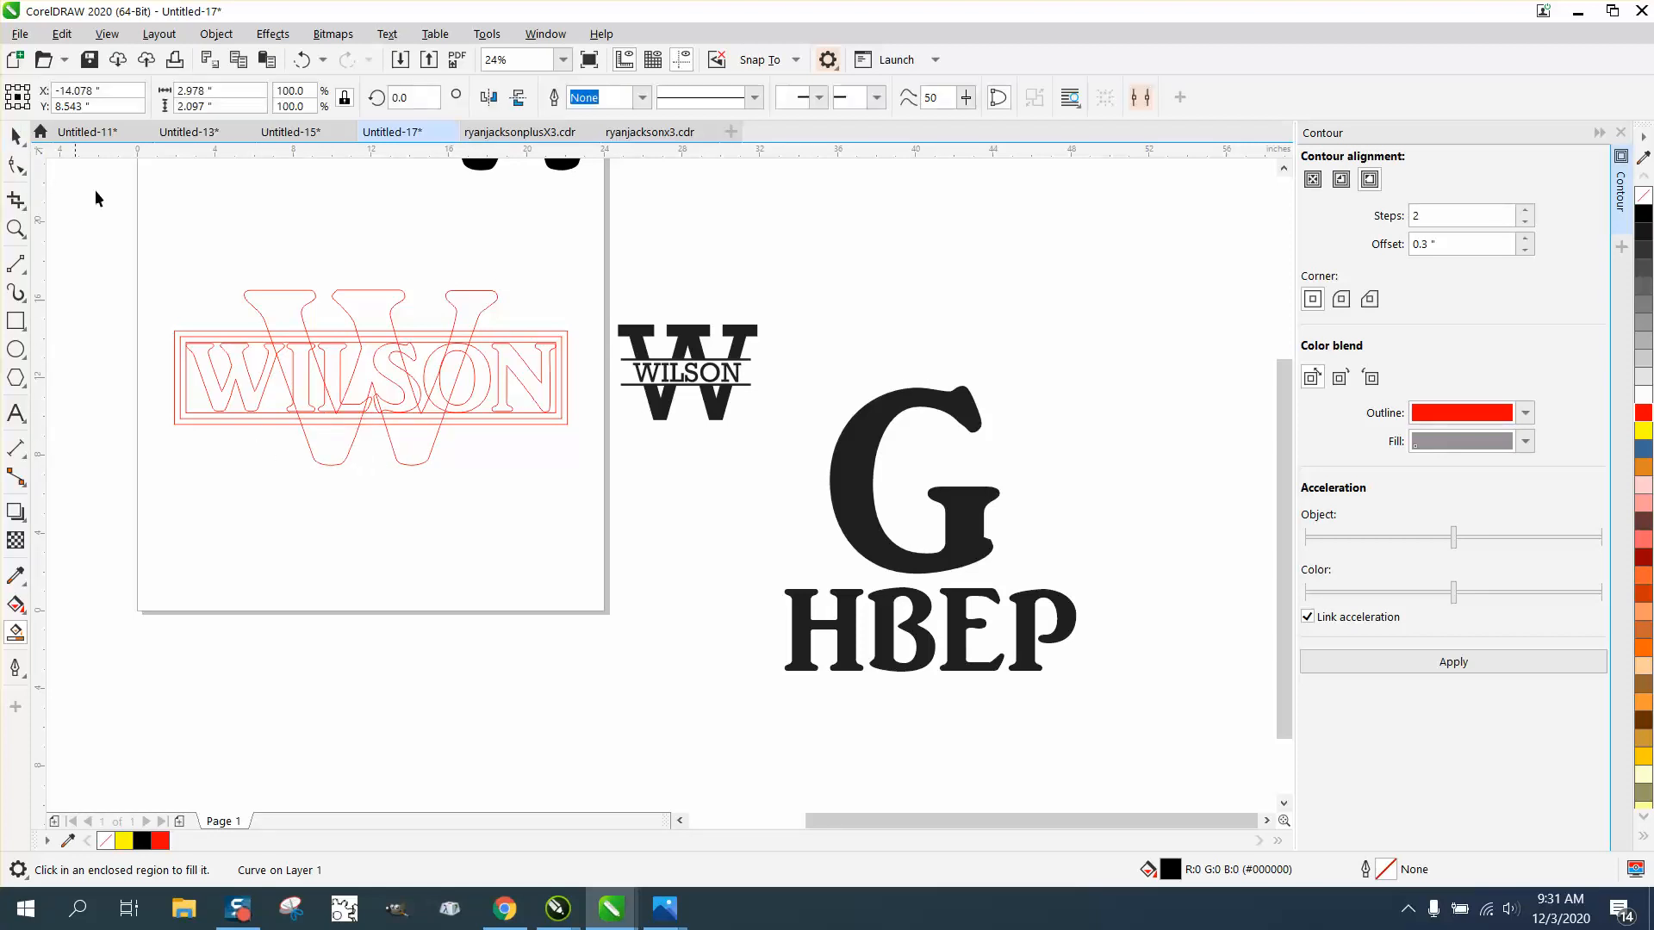
Step: Give the outlined name text a black fill with no outline and nudge it 24 inches left, off the page
click(250, 376)
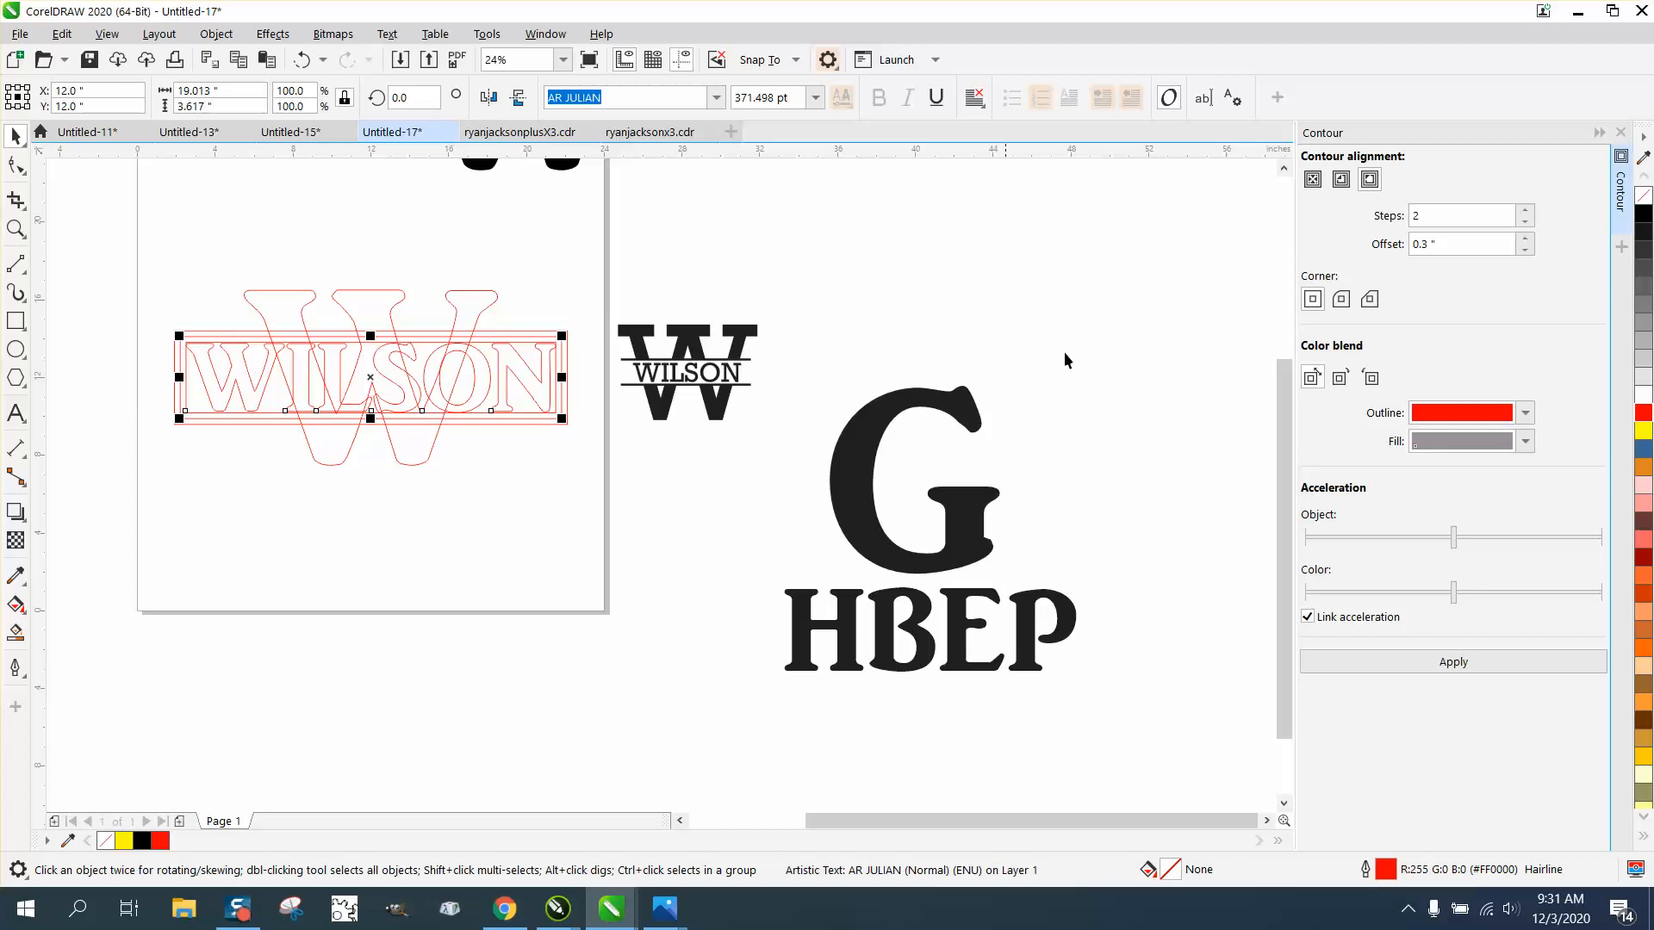
click(1644, 222)
right_click(1645, 205)
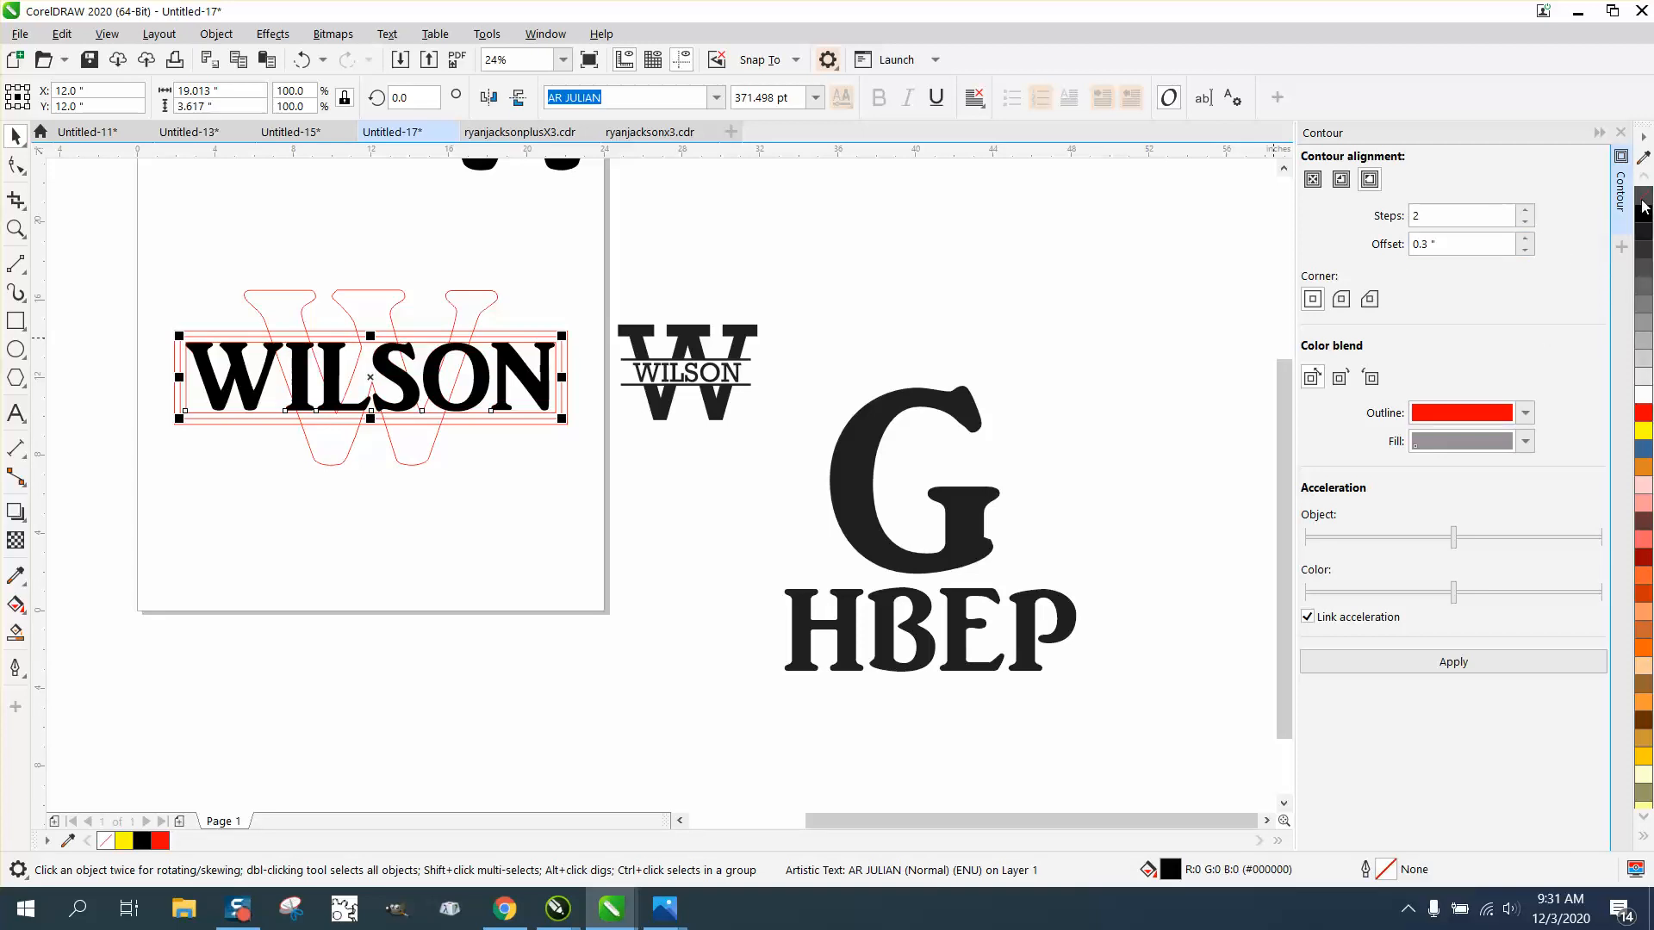
key(Left)
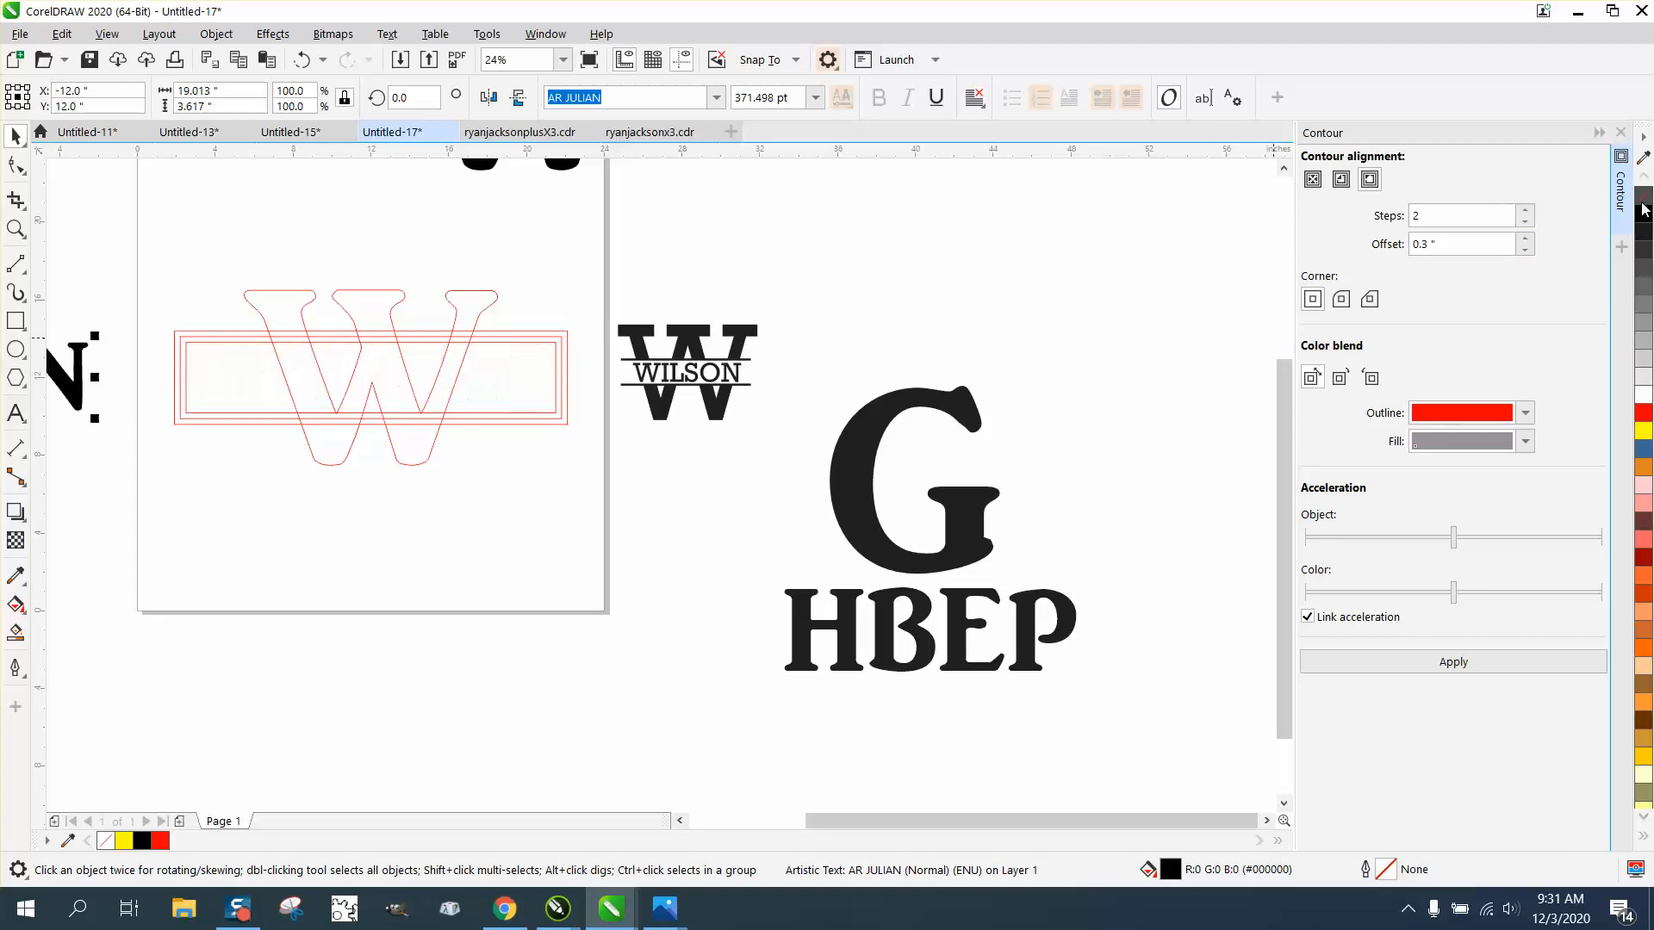
Step: Nudge the red outlined W out of the frame, 24 inches left and 24 inches down, below the black monogram
key(F4)
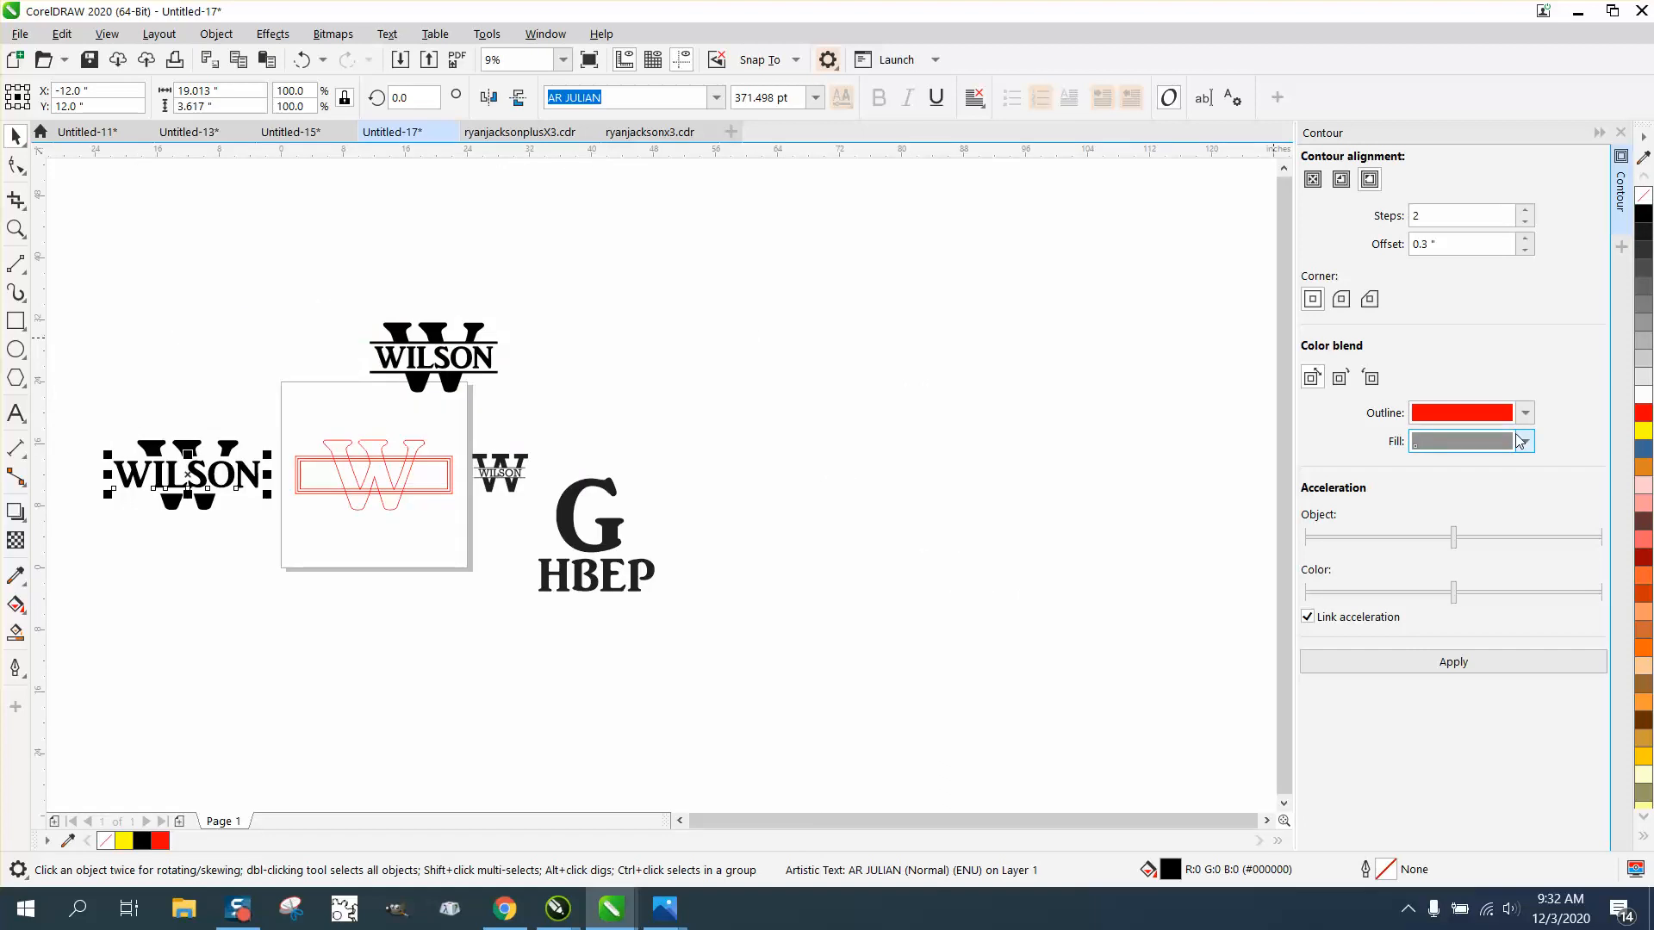
click(16, 229)
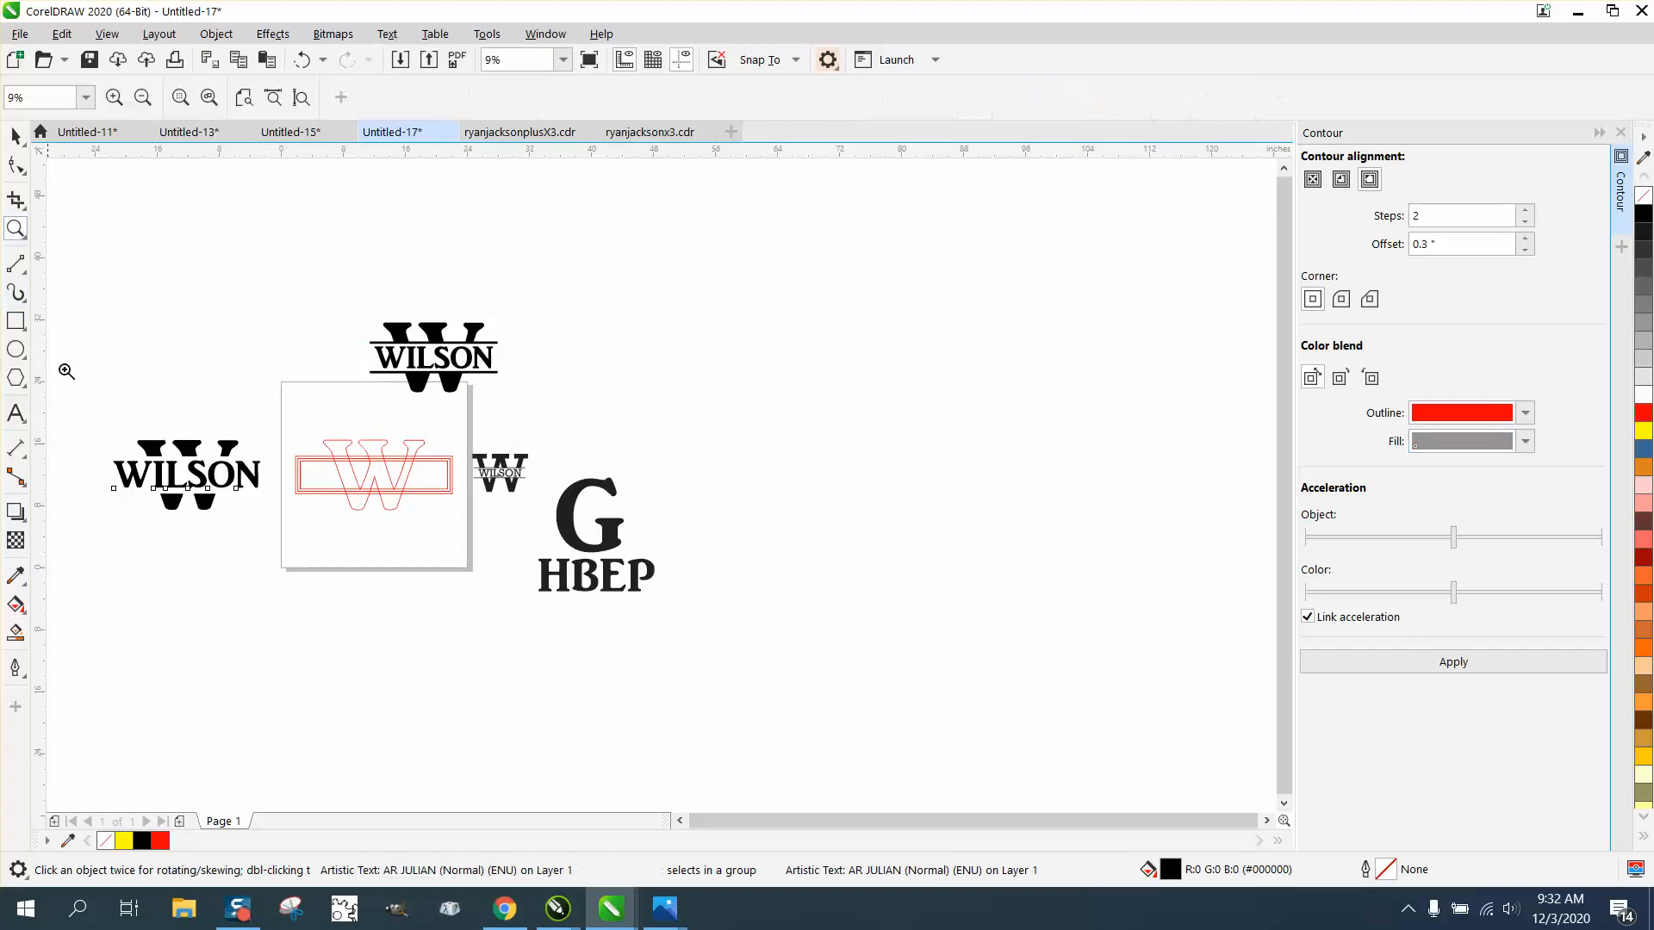
drag(89, 406, 301, 532)
key(F4)
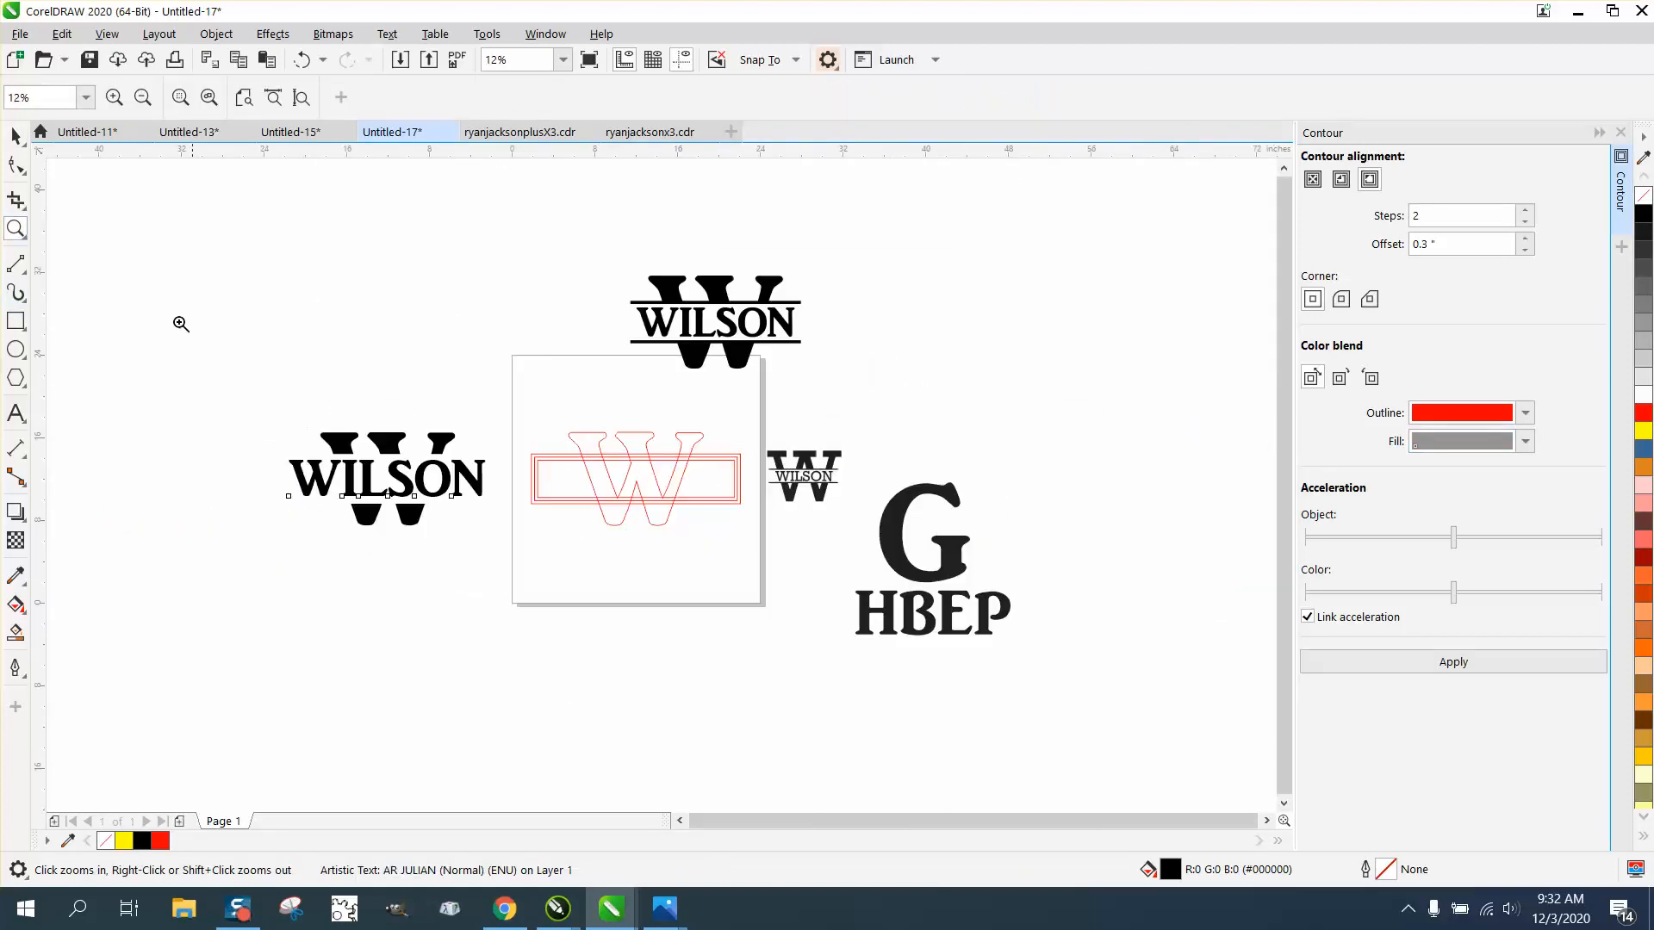
click(16, 135)
click(640, 439)
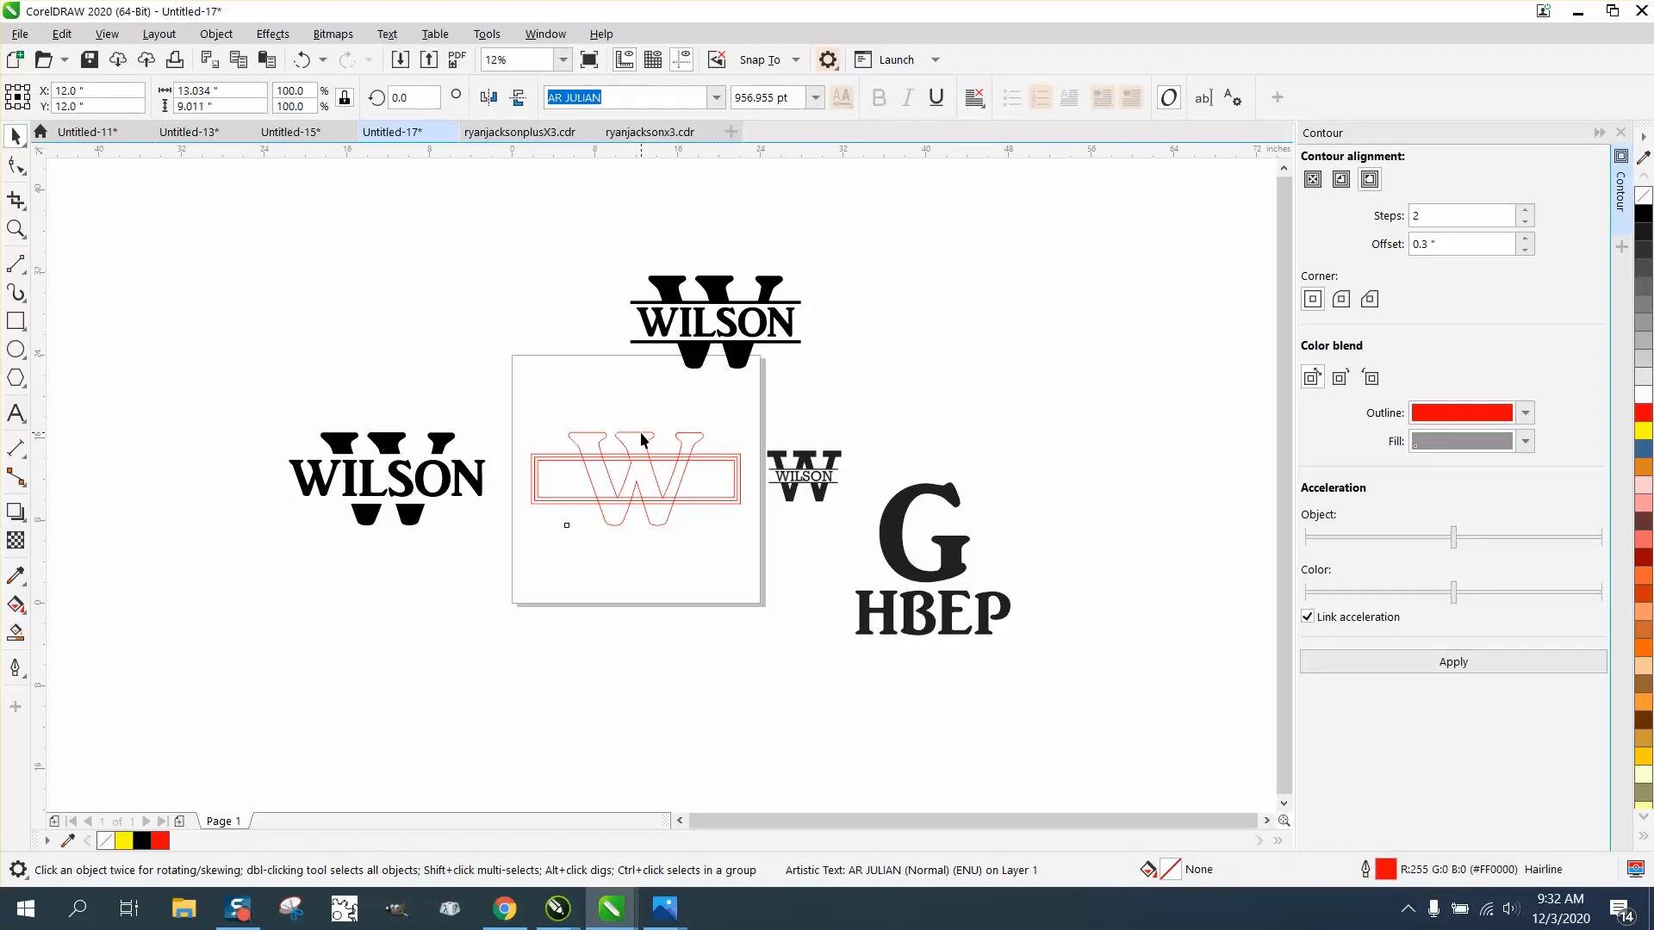
key(Left)
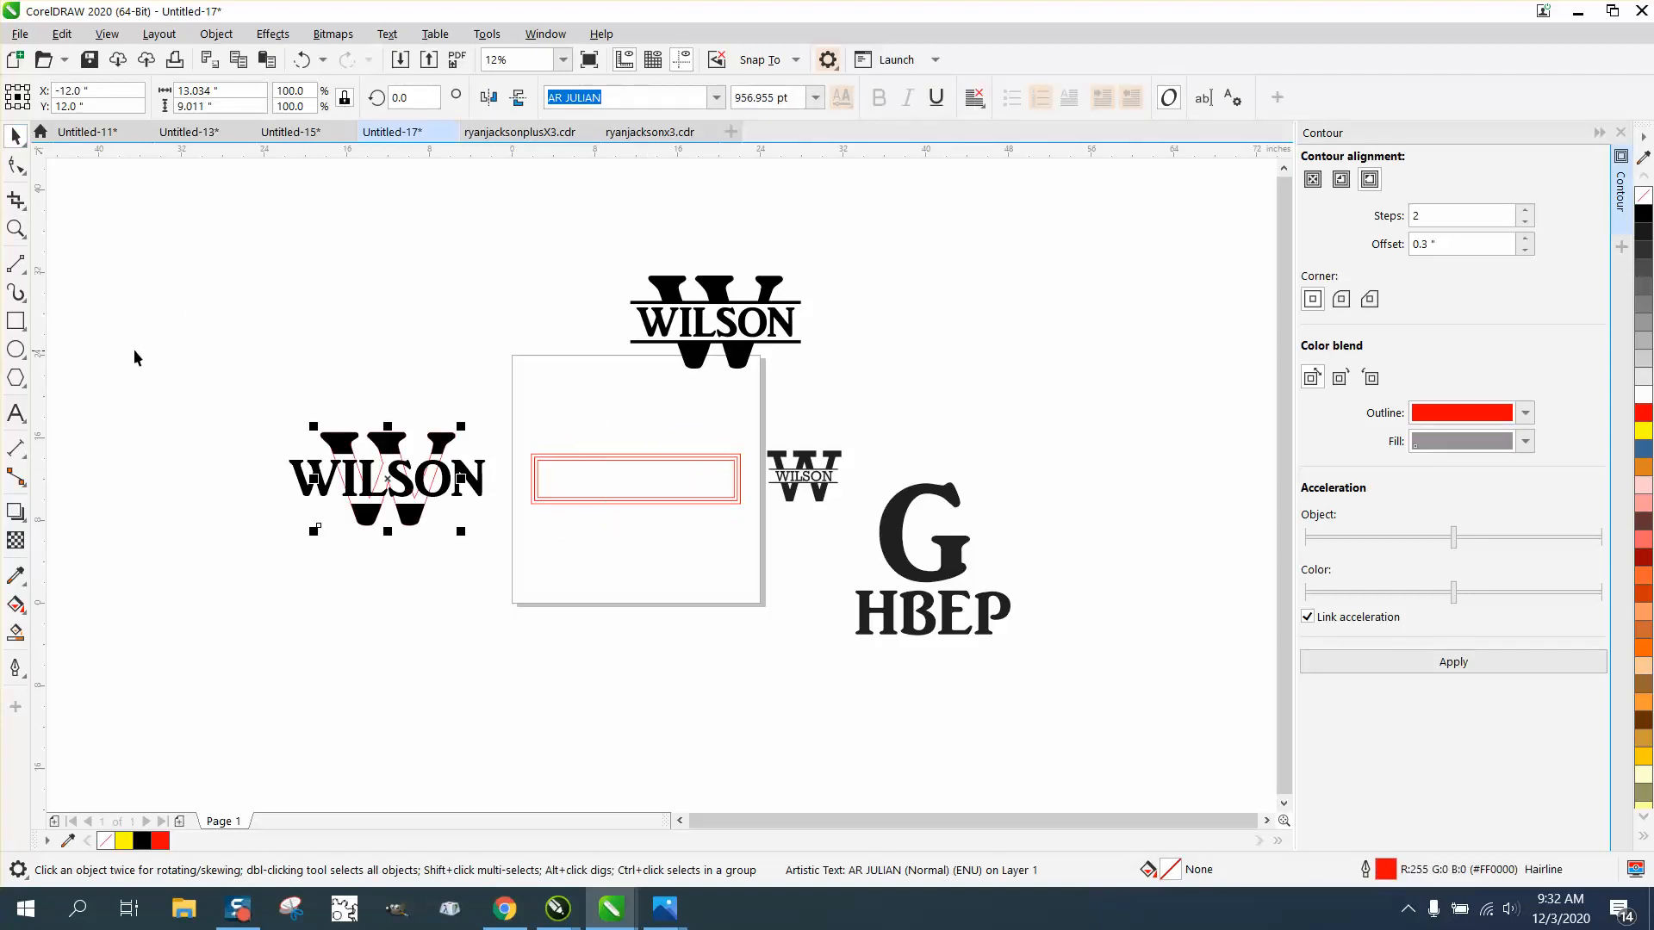
key(Down)
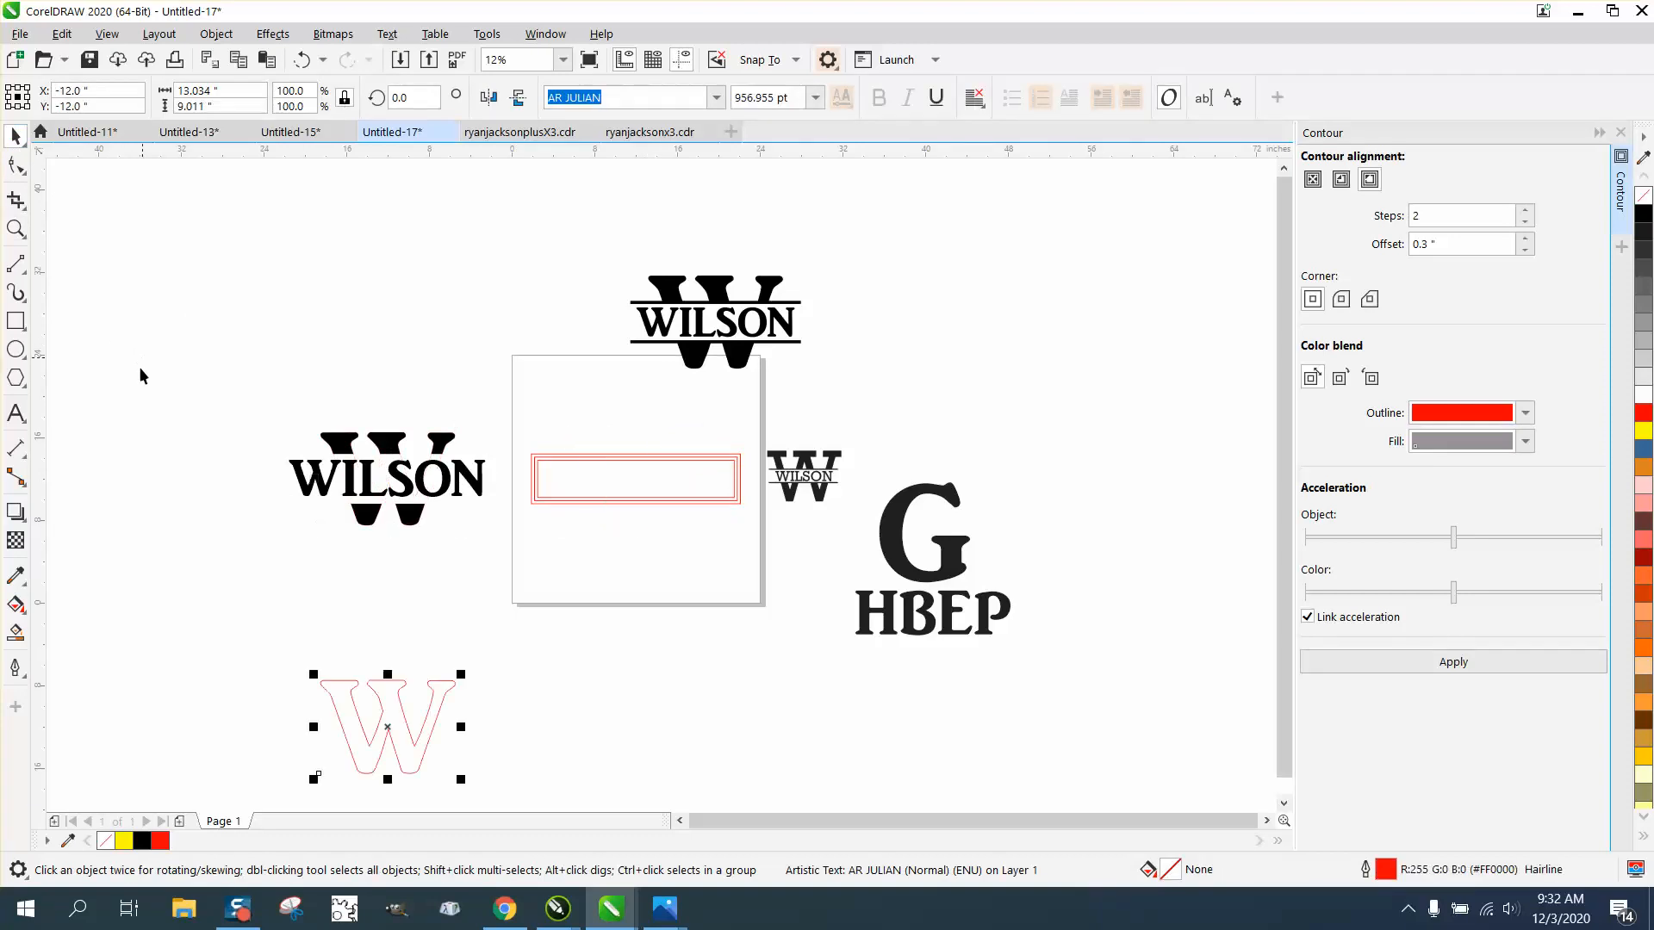
Step: Draw a horizontal line about 21.3 inches long and place copies along the middle frame rectangle's upper and lower edges
double_click(15, 229)
drag(401, 410, 758, 539)
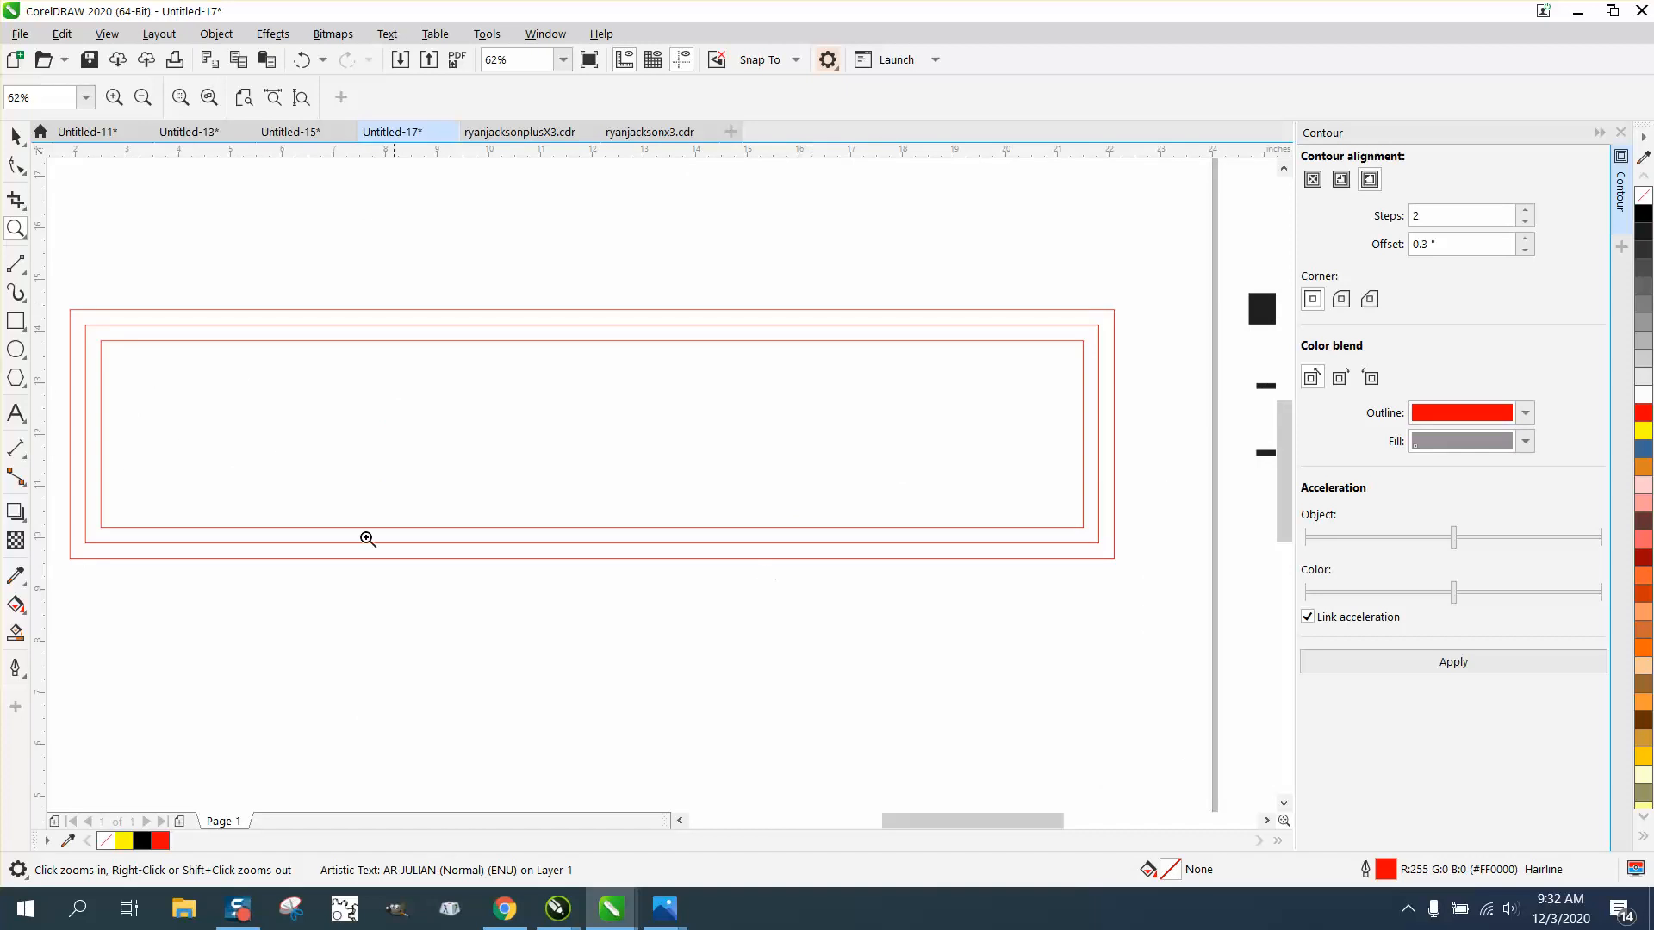
click(17, 449)
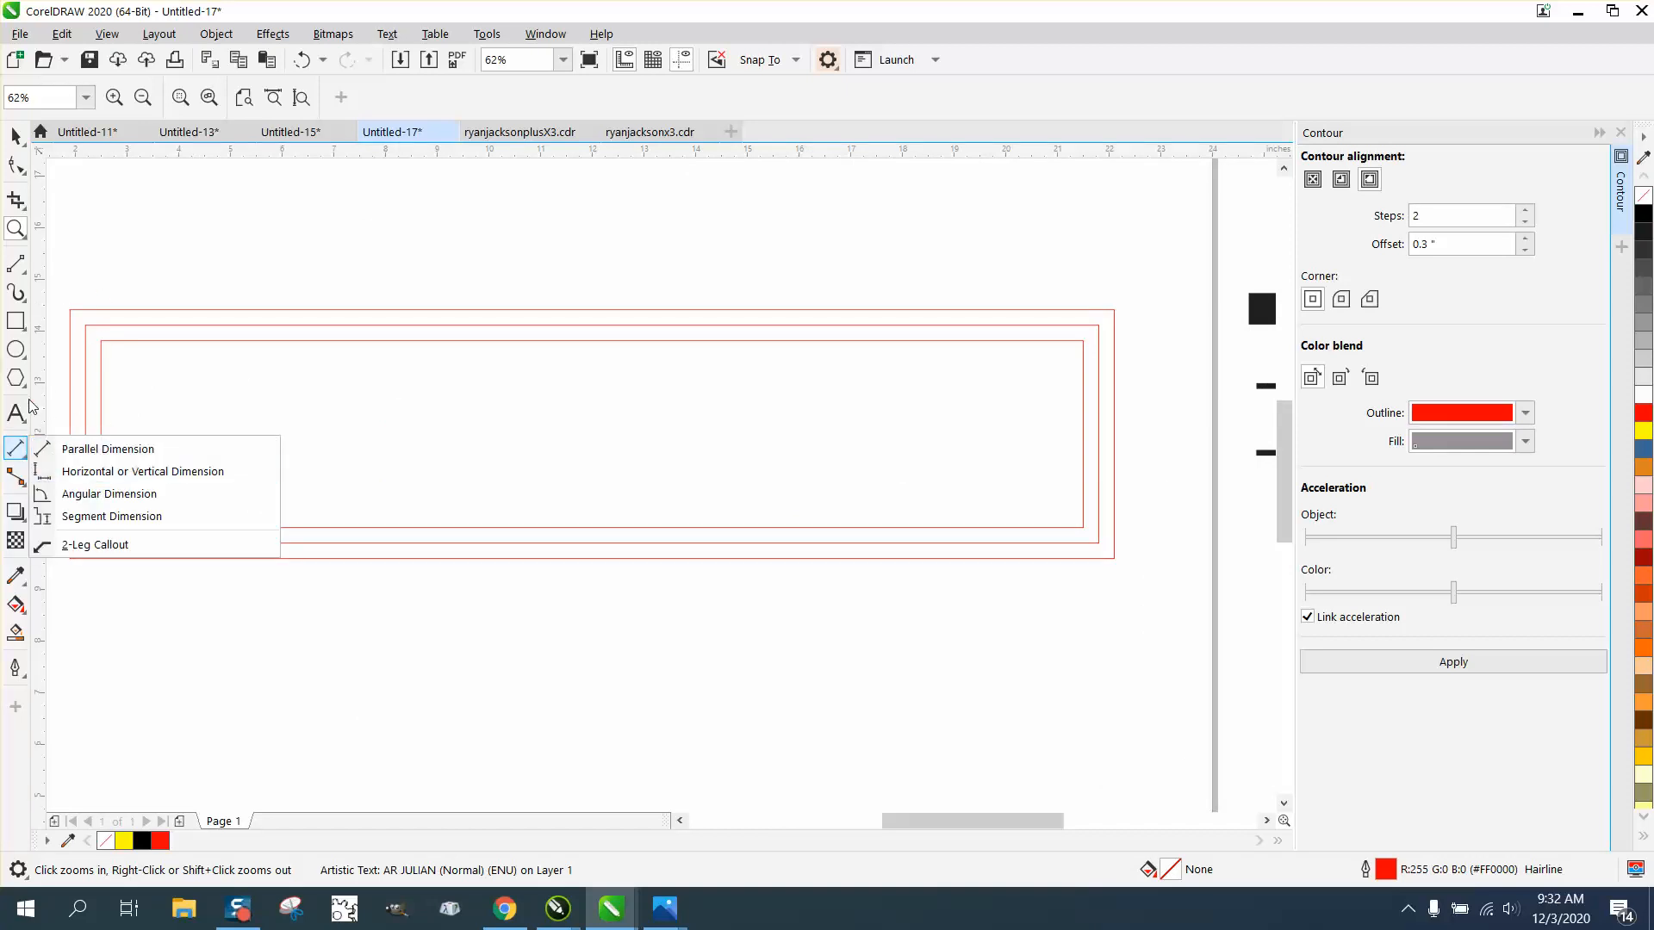
click(16, 263)
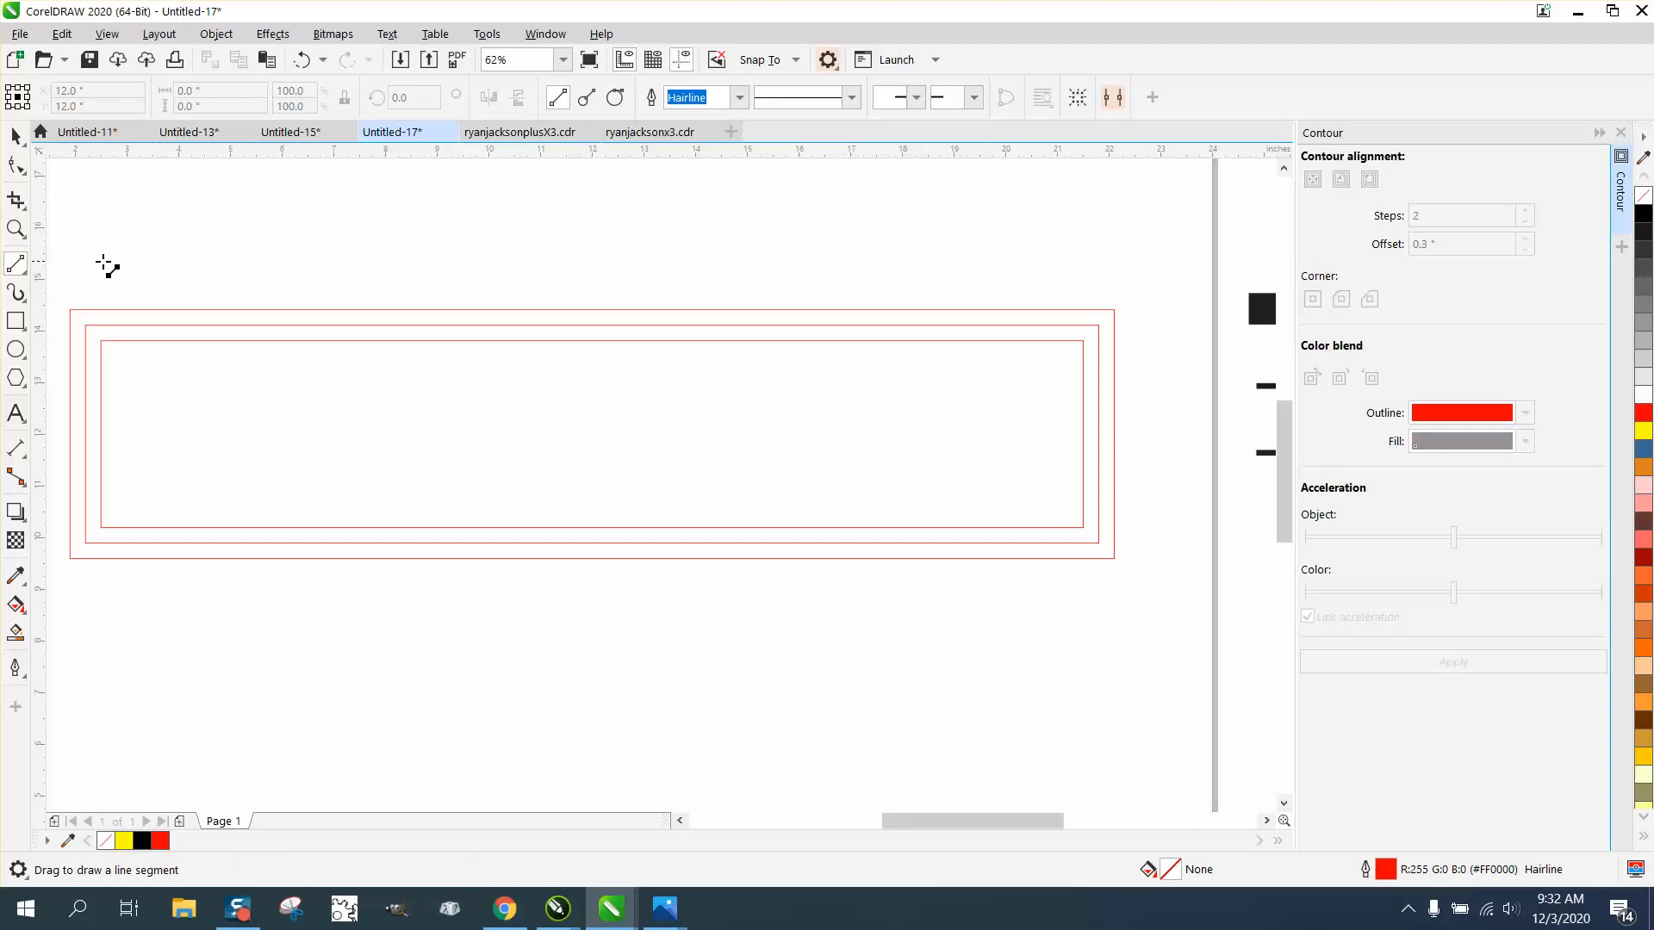
drag(84, 298, 1188, 284)
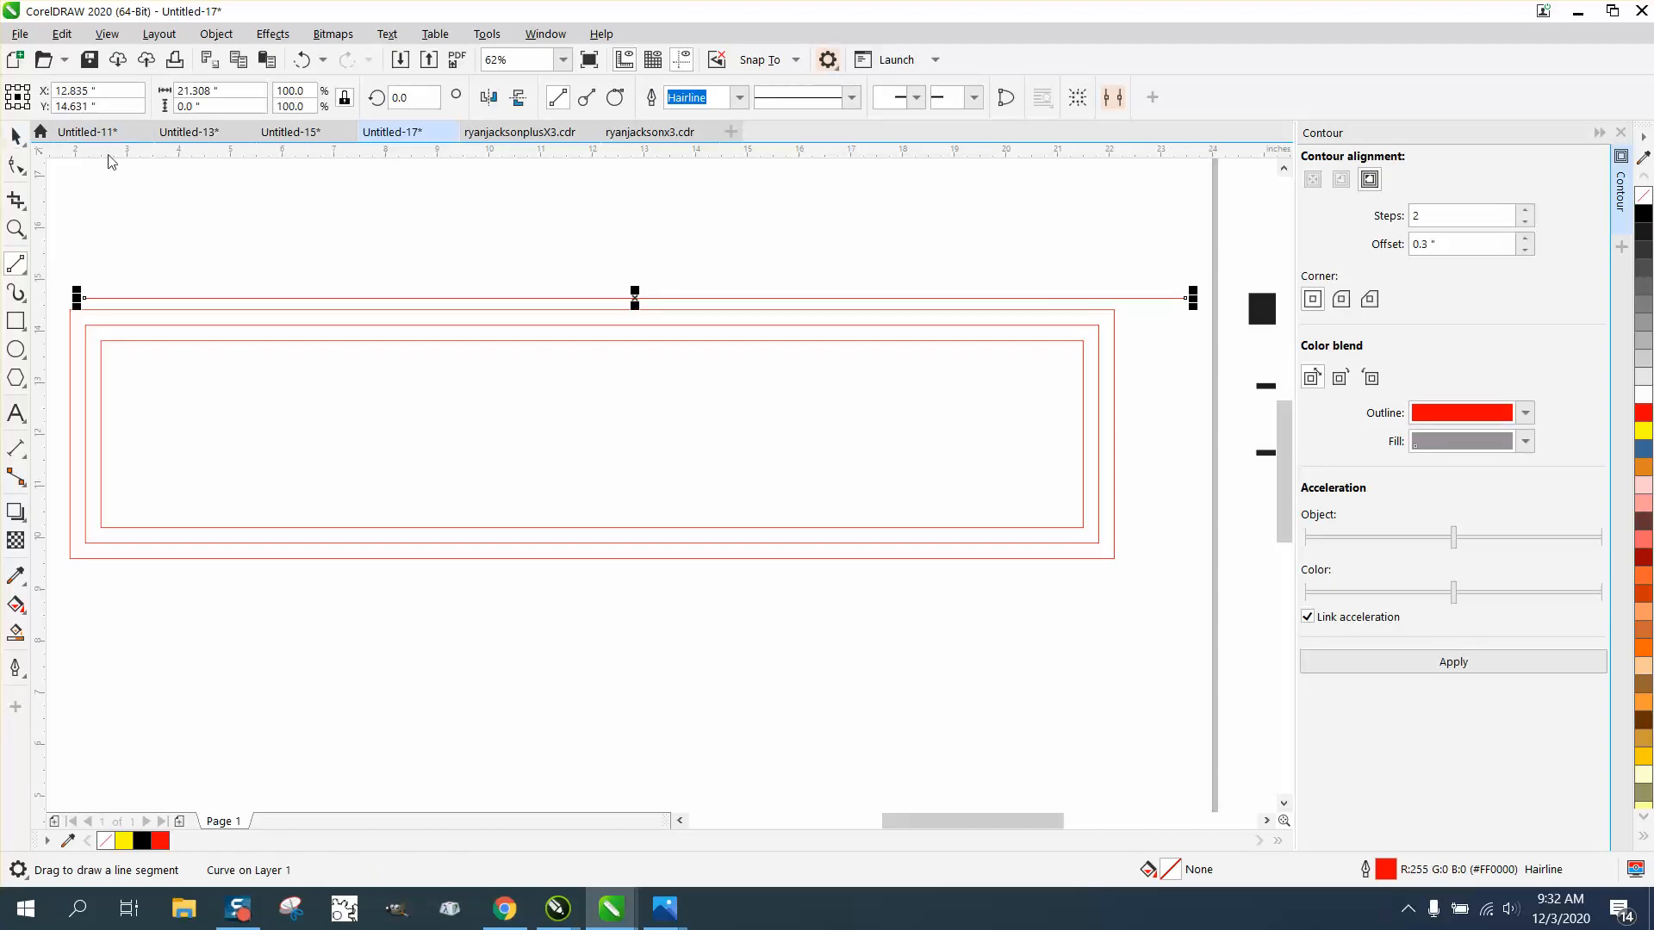
key(space)
drag(638, 298, 578, 543)
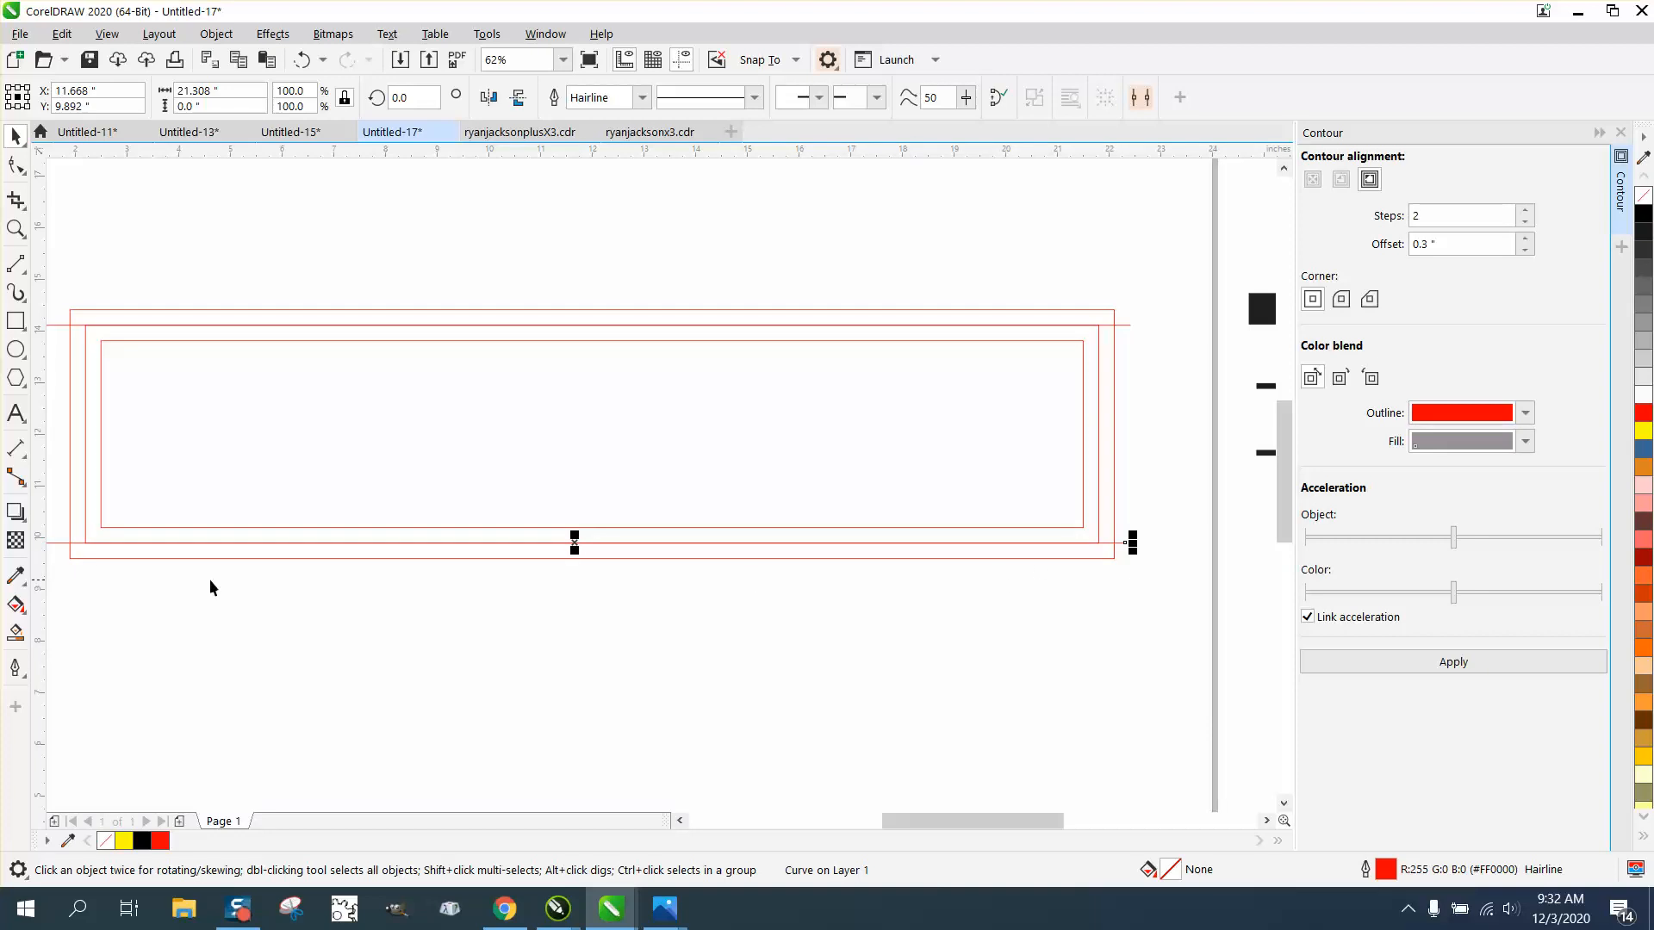
Step: Smart-fill the upper and lower strips between the outer frame and the lines in black without outline, nudging each 24 inches left
click(16, 633)
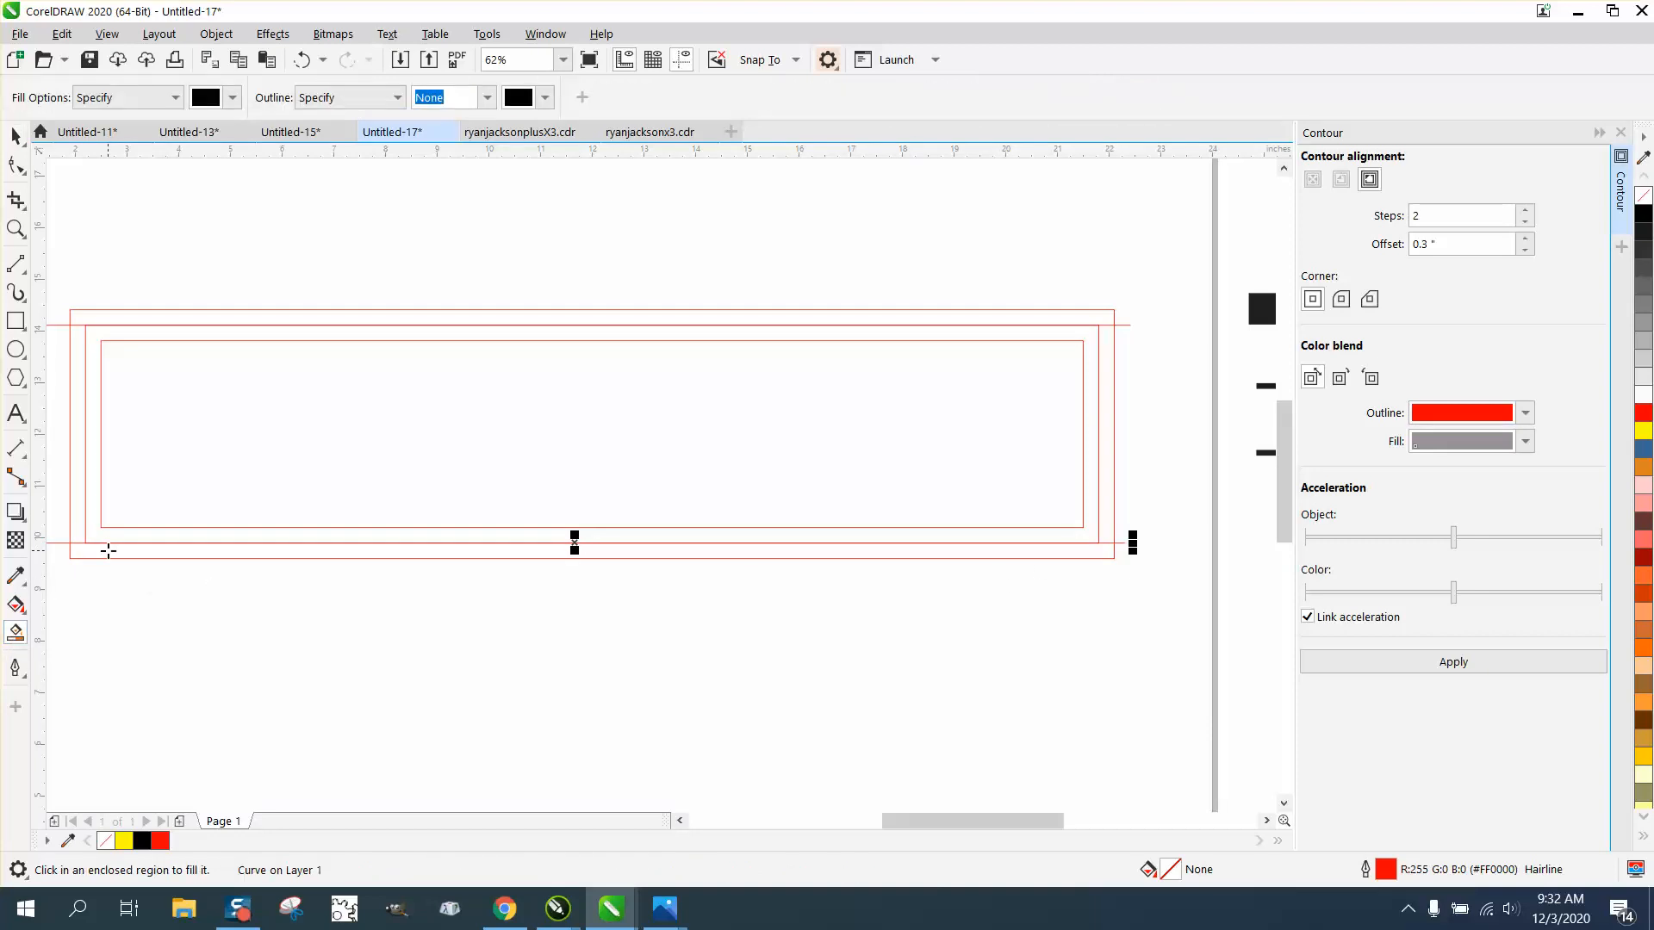
click(107, 551)
key(ctrl+z)
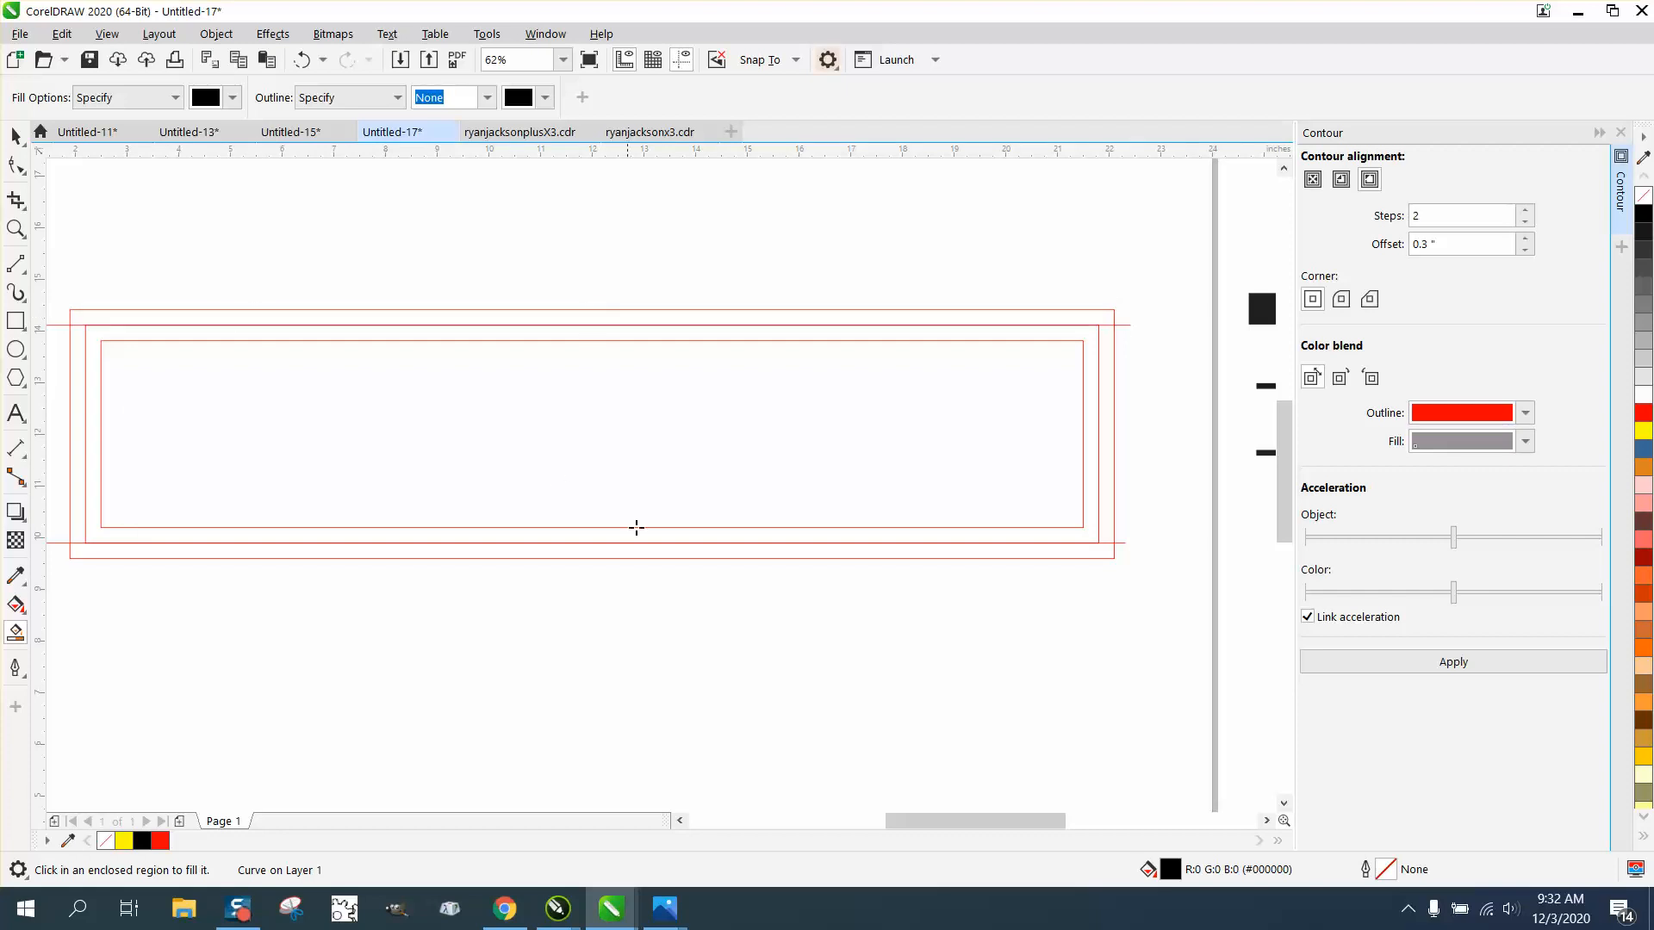
Step: Examine the seam where the upper W segments meet the top bar of the assembled monogram
scroll(646, 530, down, 4)
click(17, 229)
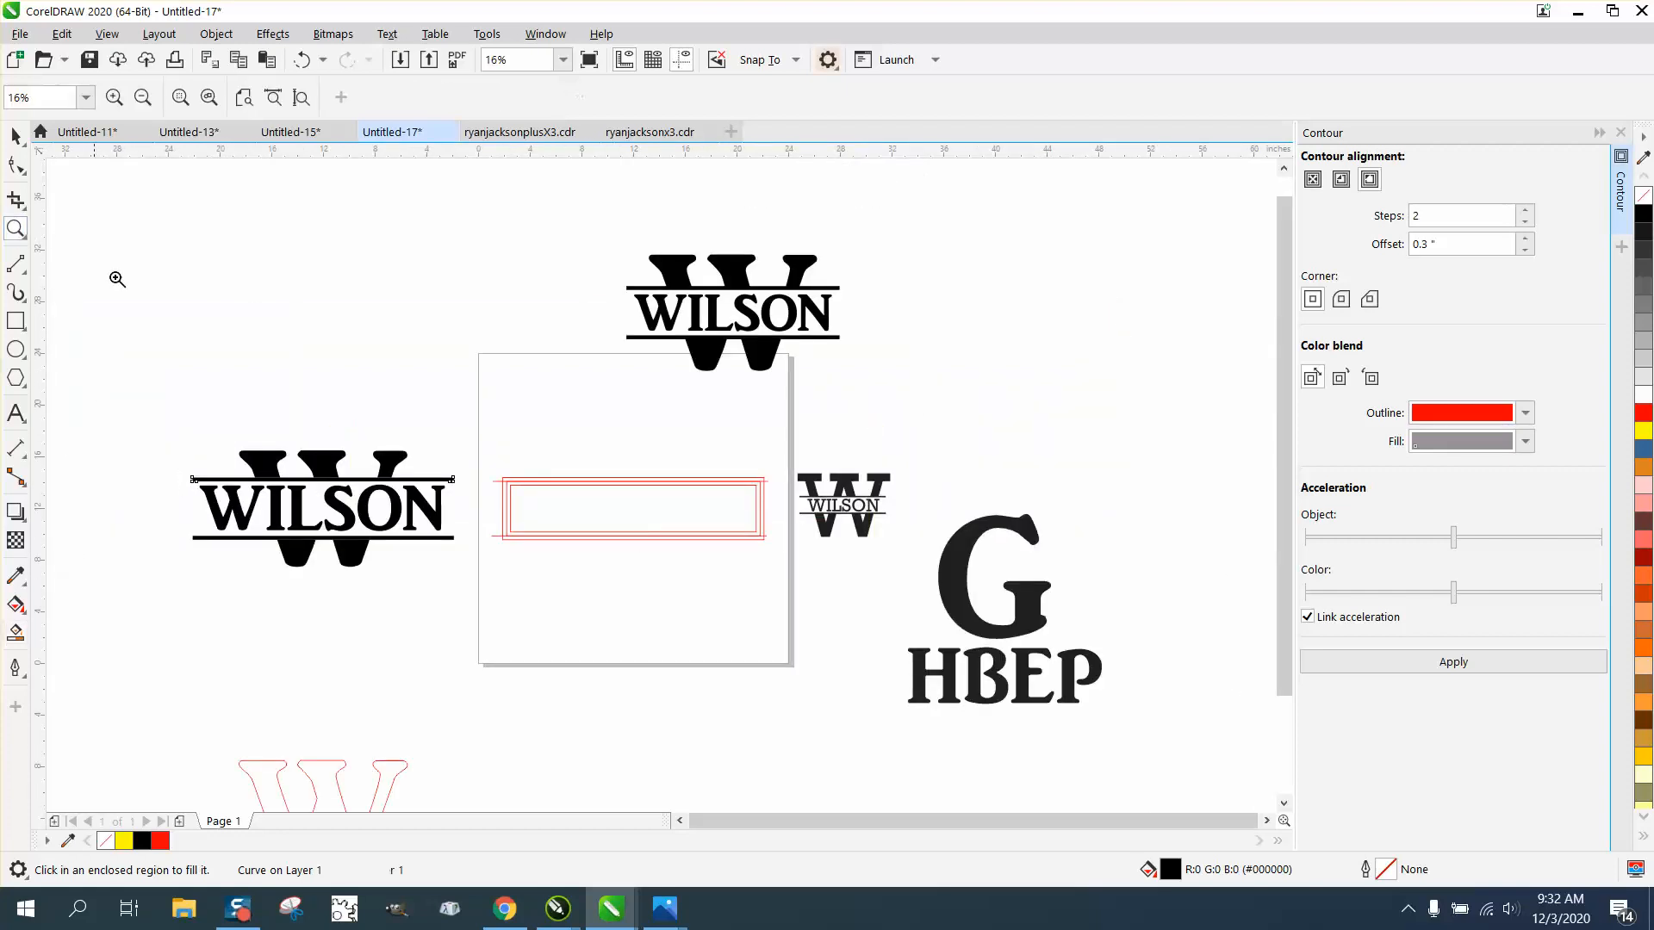
drag(166, 405, 478, 611)
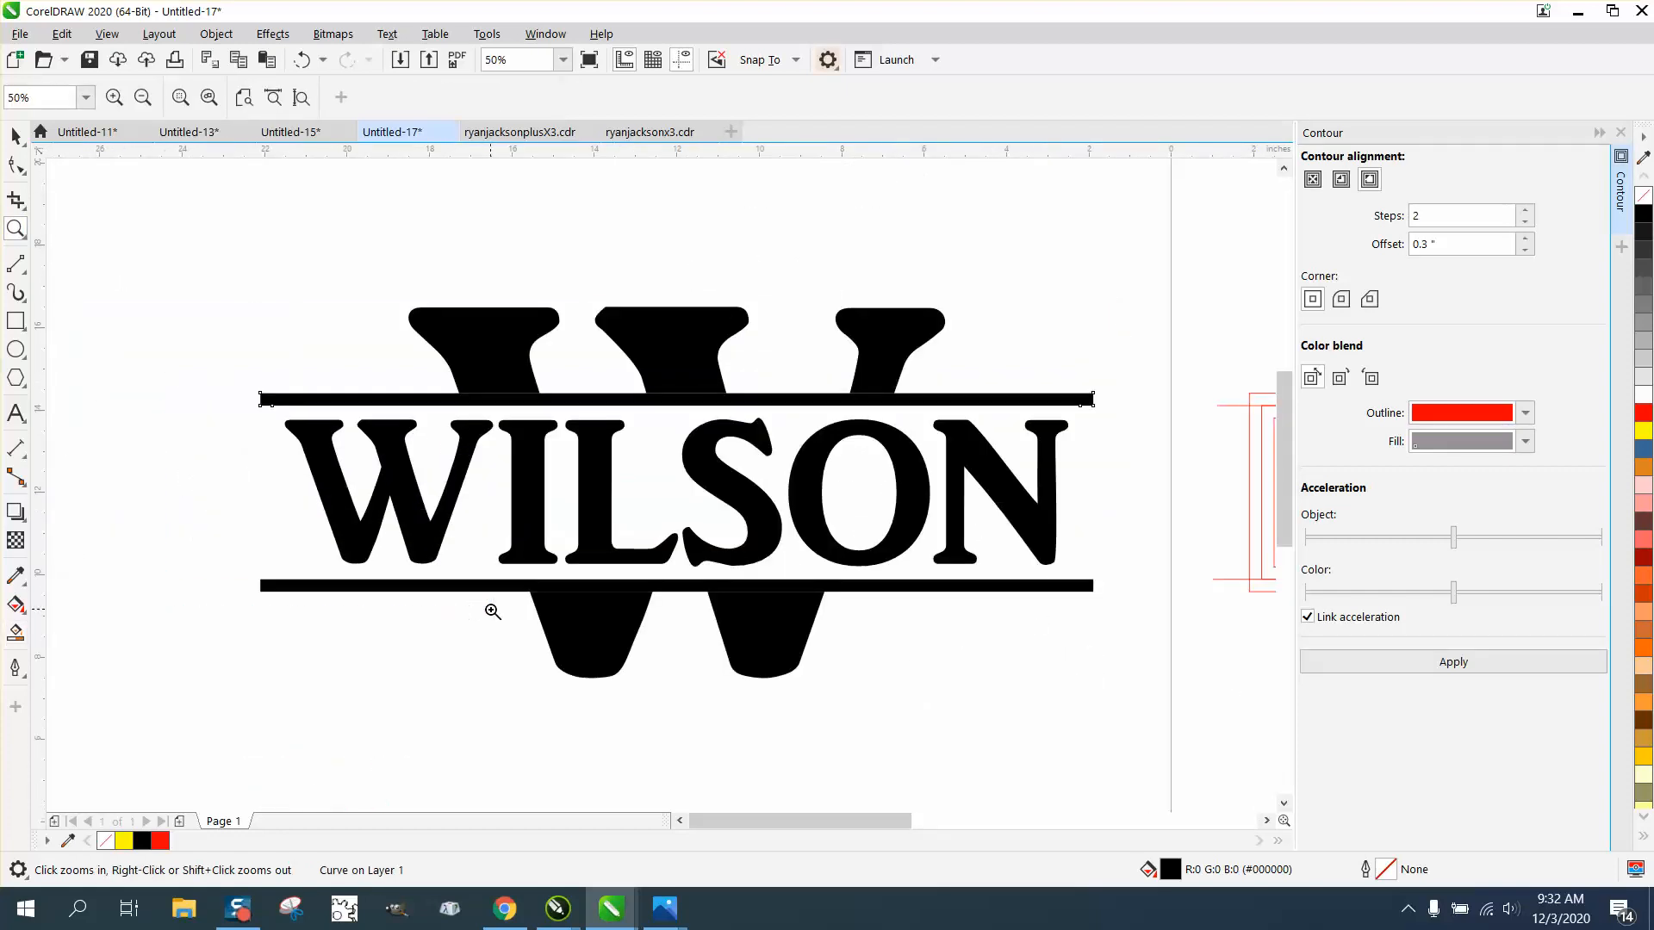
drag(459, 371, 595, 434)
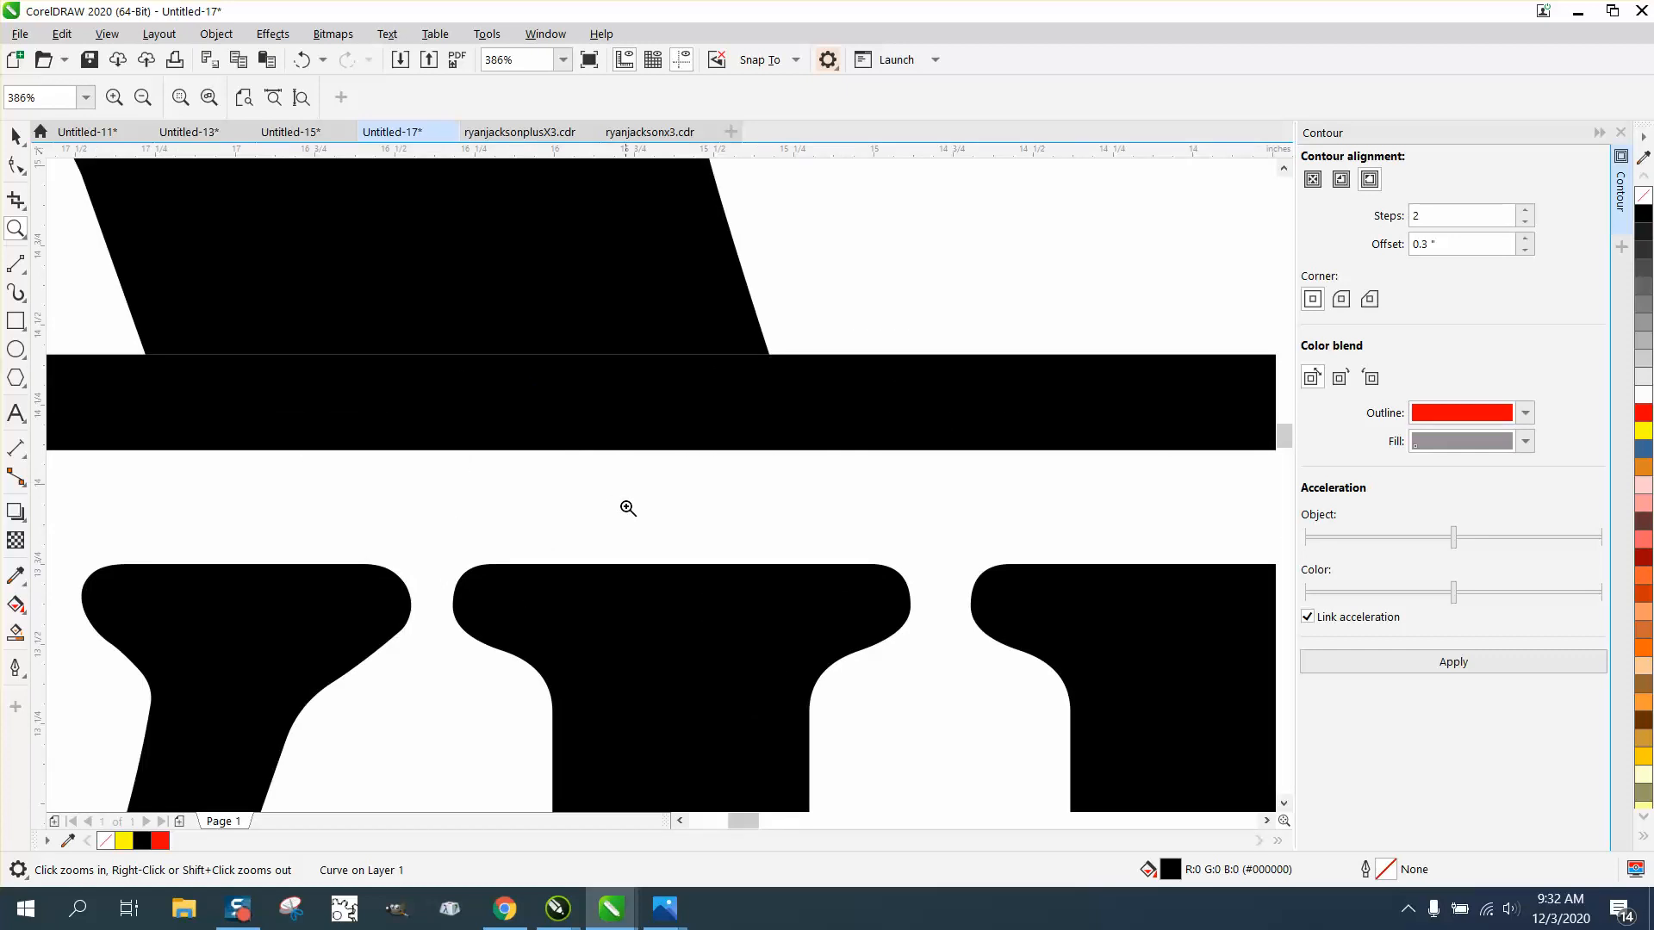
drag(508, 334, 629, 403)
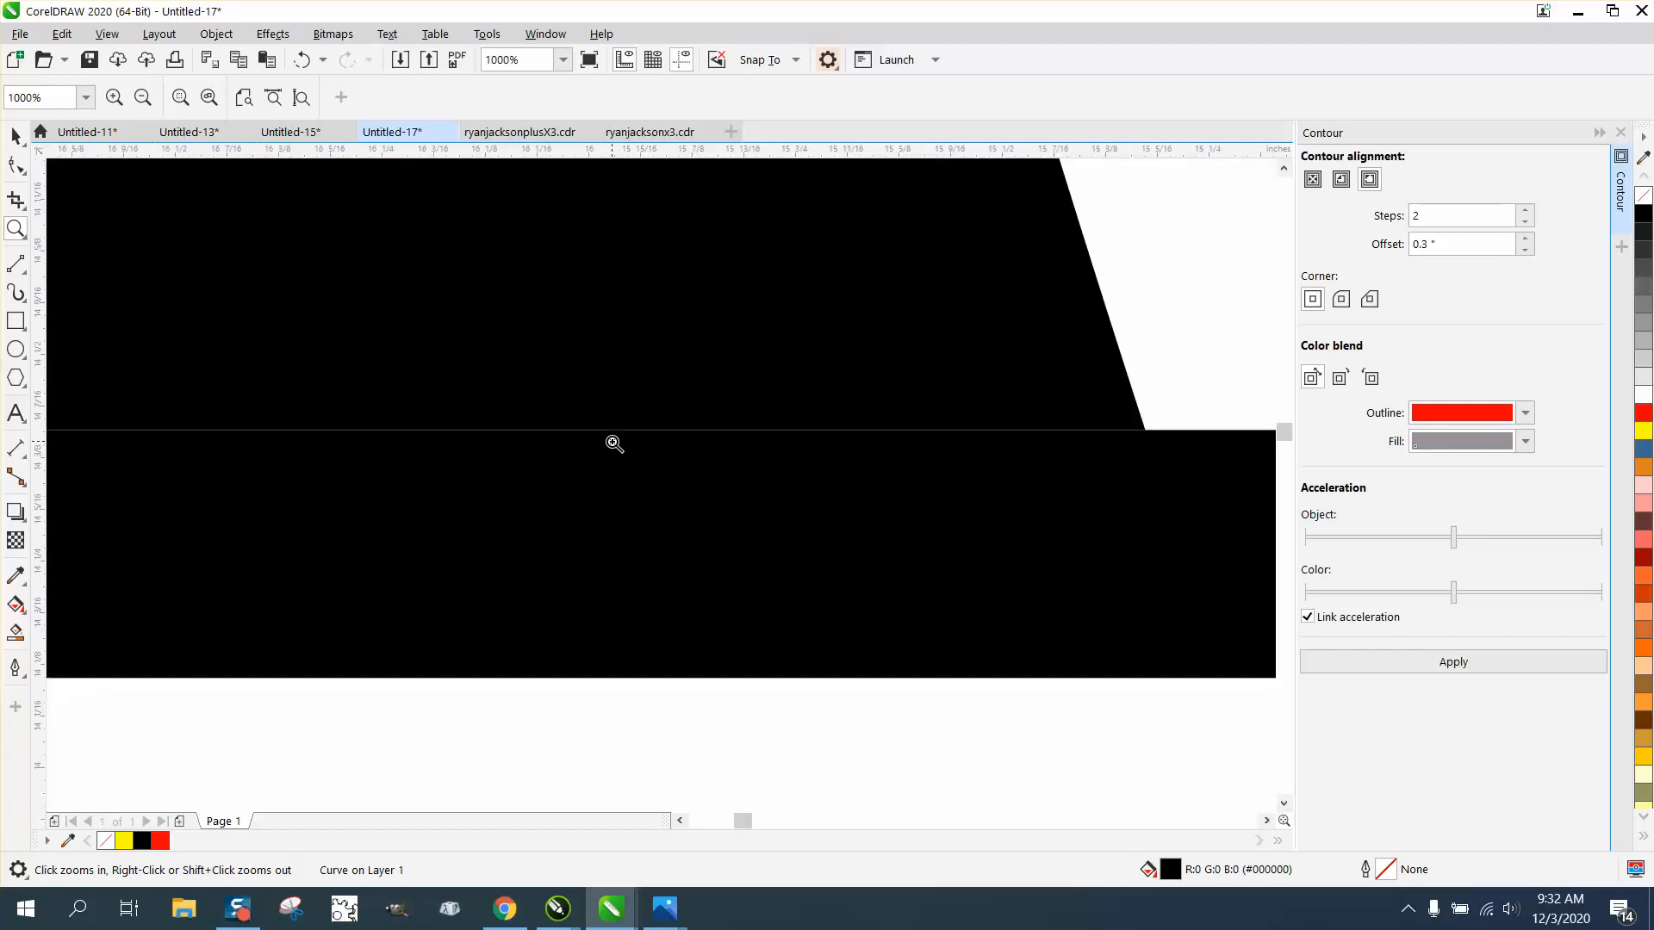
scroll(601, 436, down, 2)
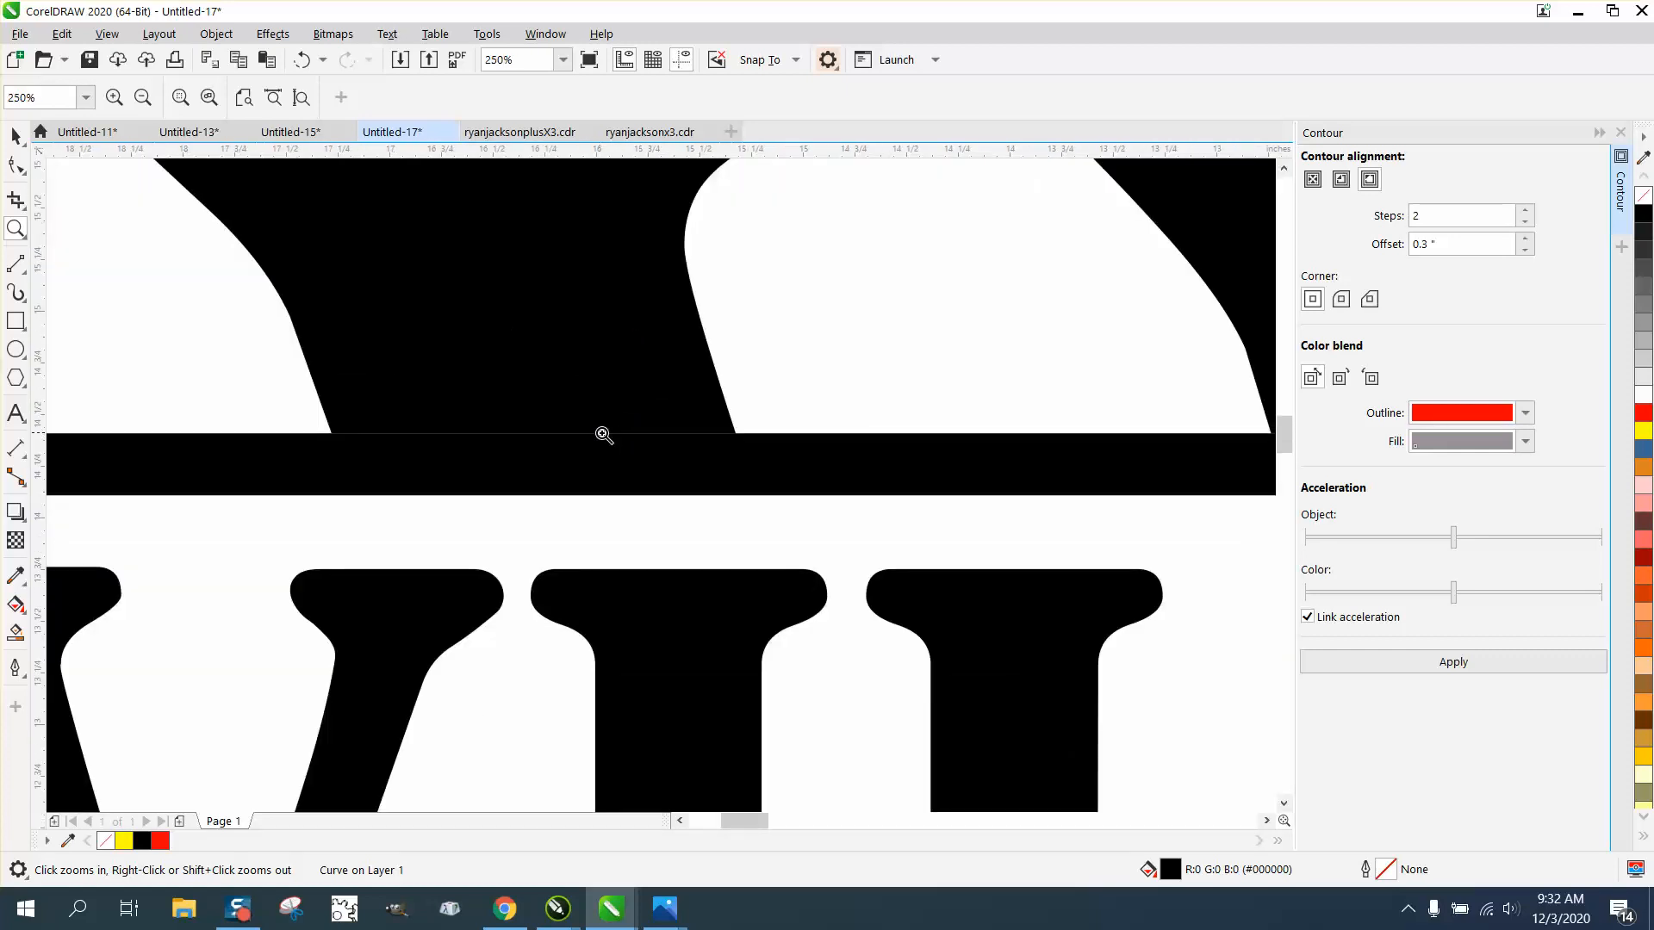
scroll(501, 424, down, 1)
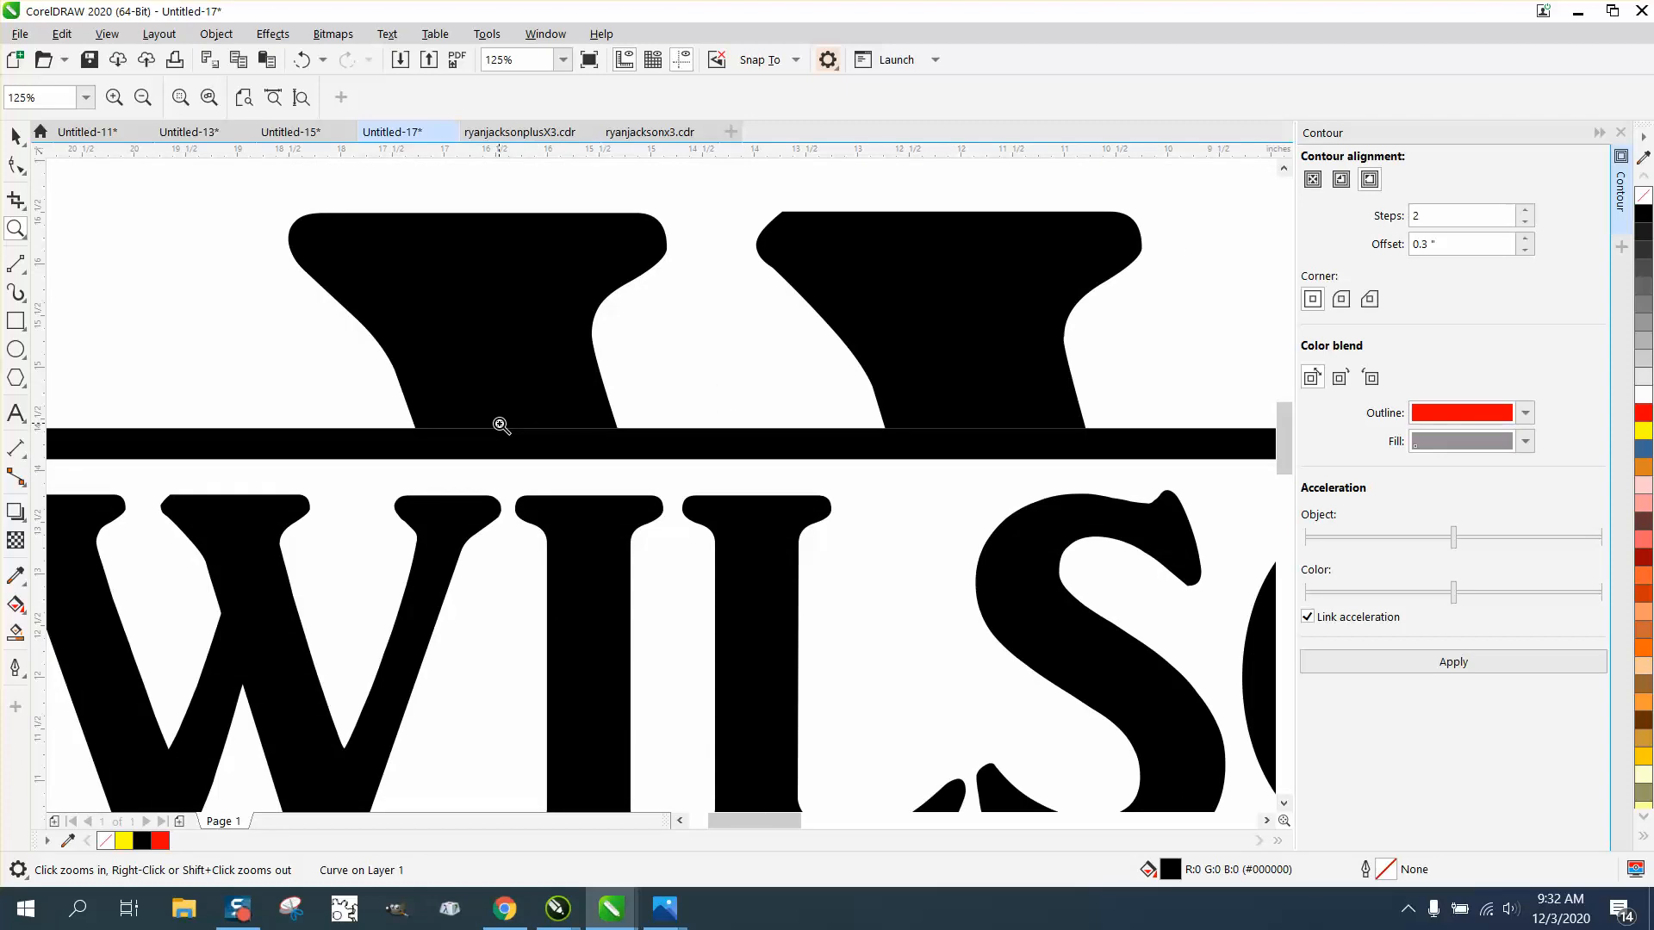
scroll(500, 425, down, 2)
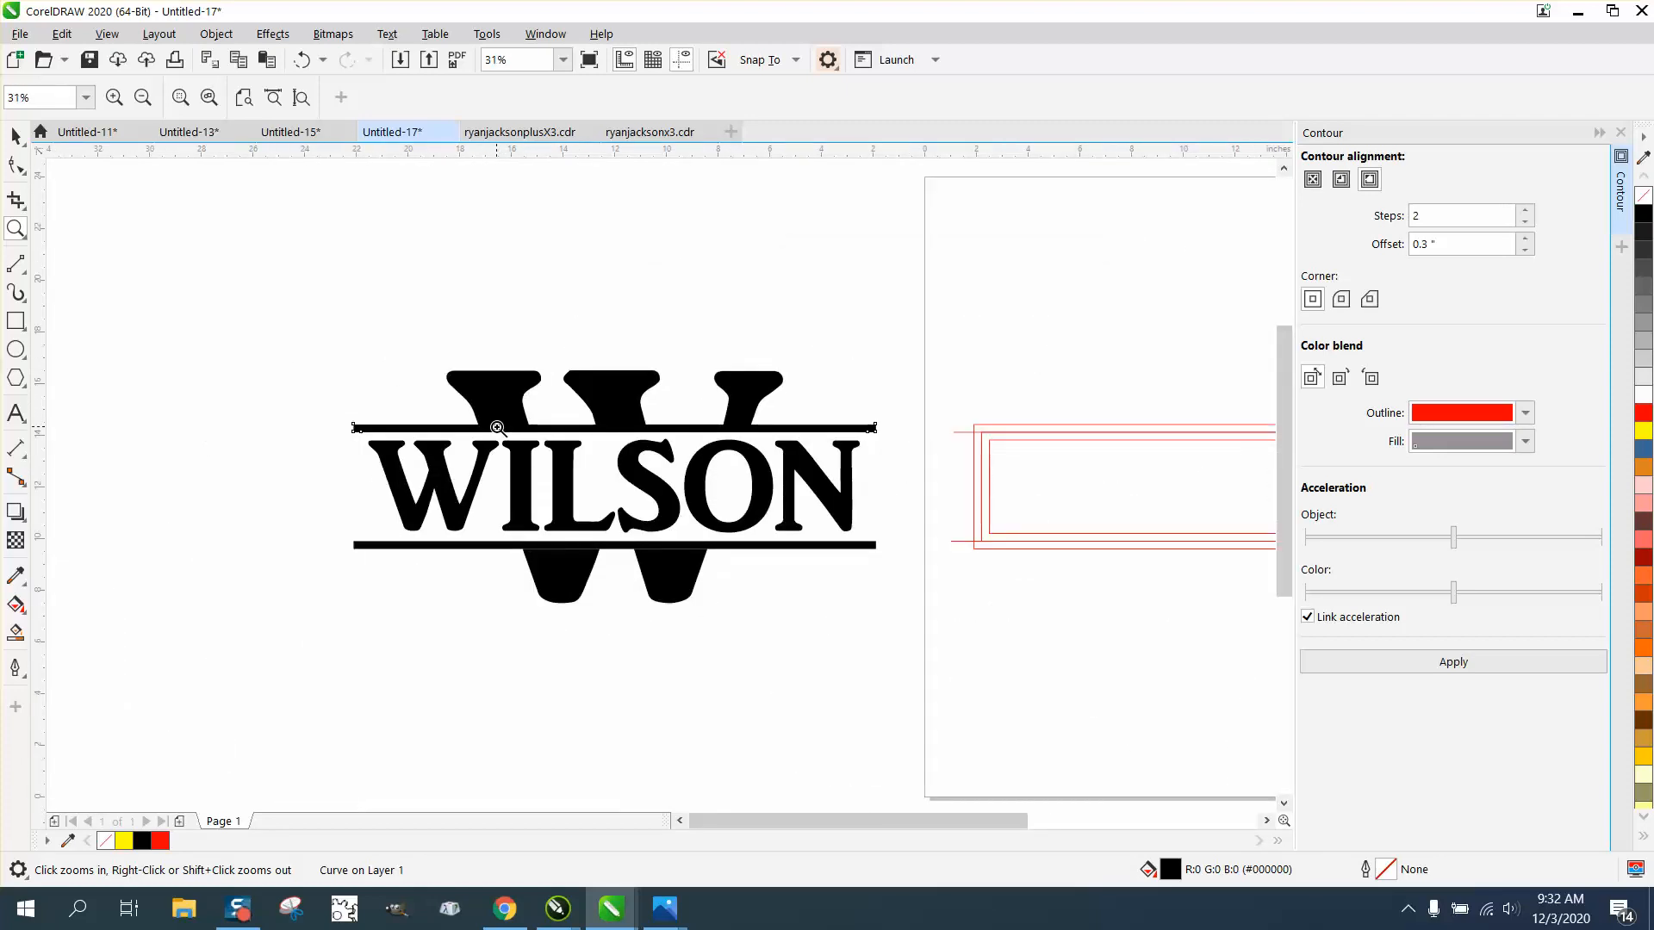
Step: Combine the W segments, bars and name into one curve and move it about 14 inches left and 6 inches up
key(space)
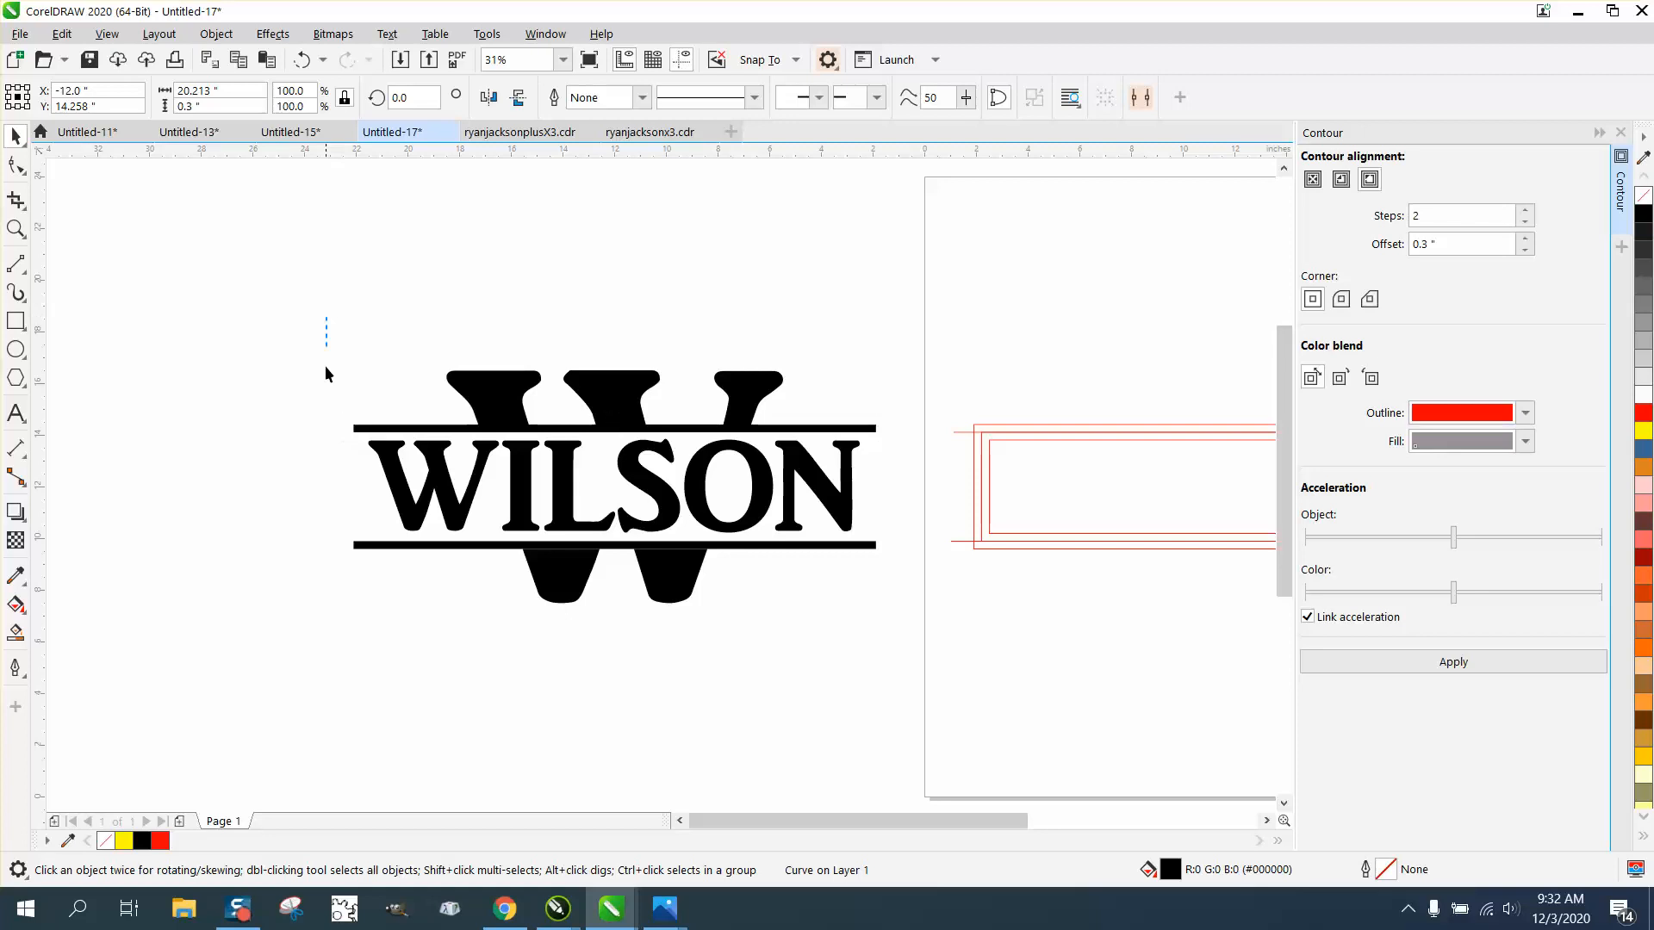
drag(326, 373, 904, 638)
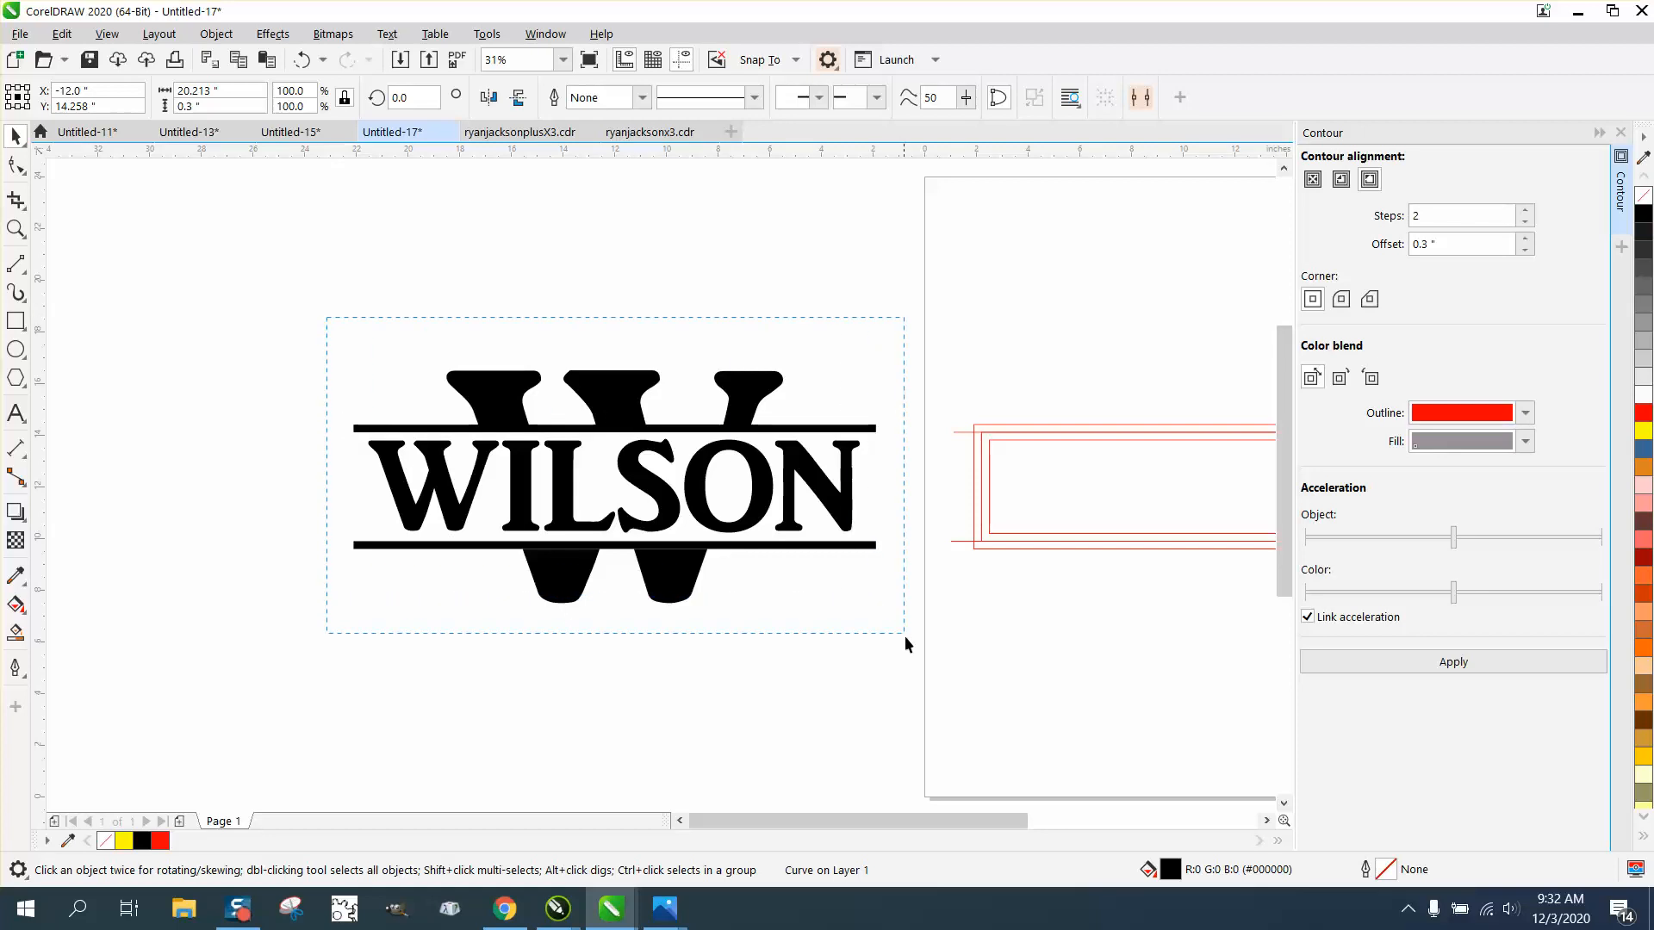
click(211, 37)
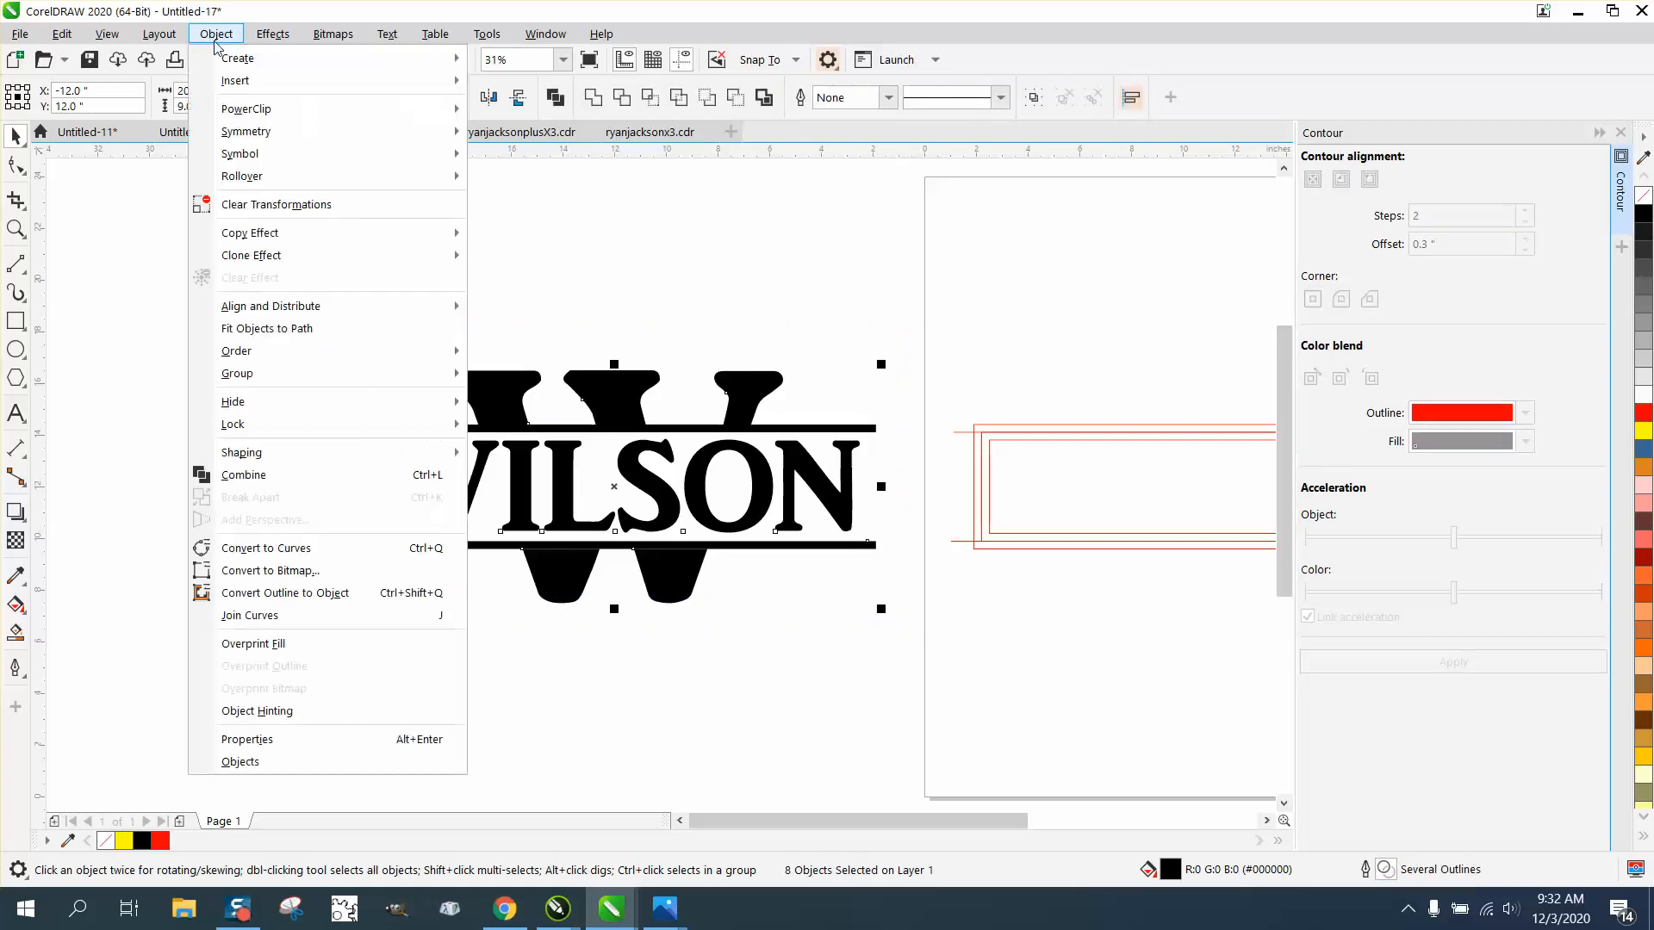
click(262, 479)
click(16, 228)
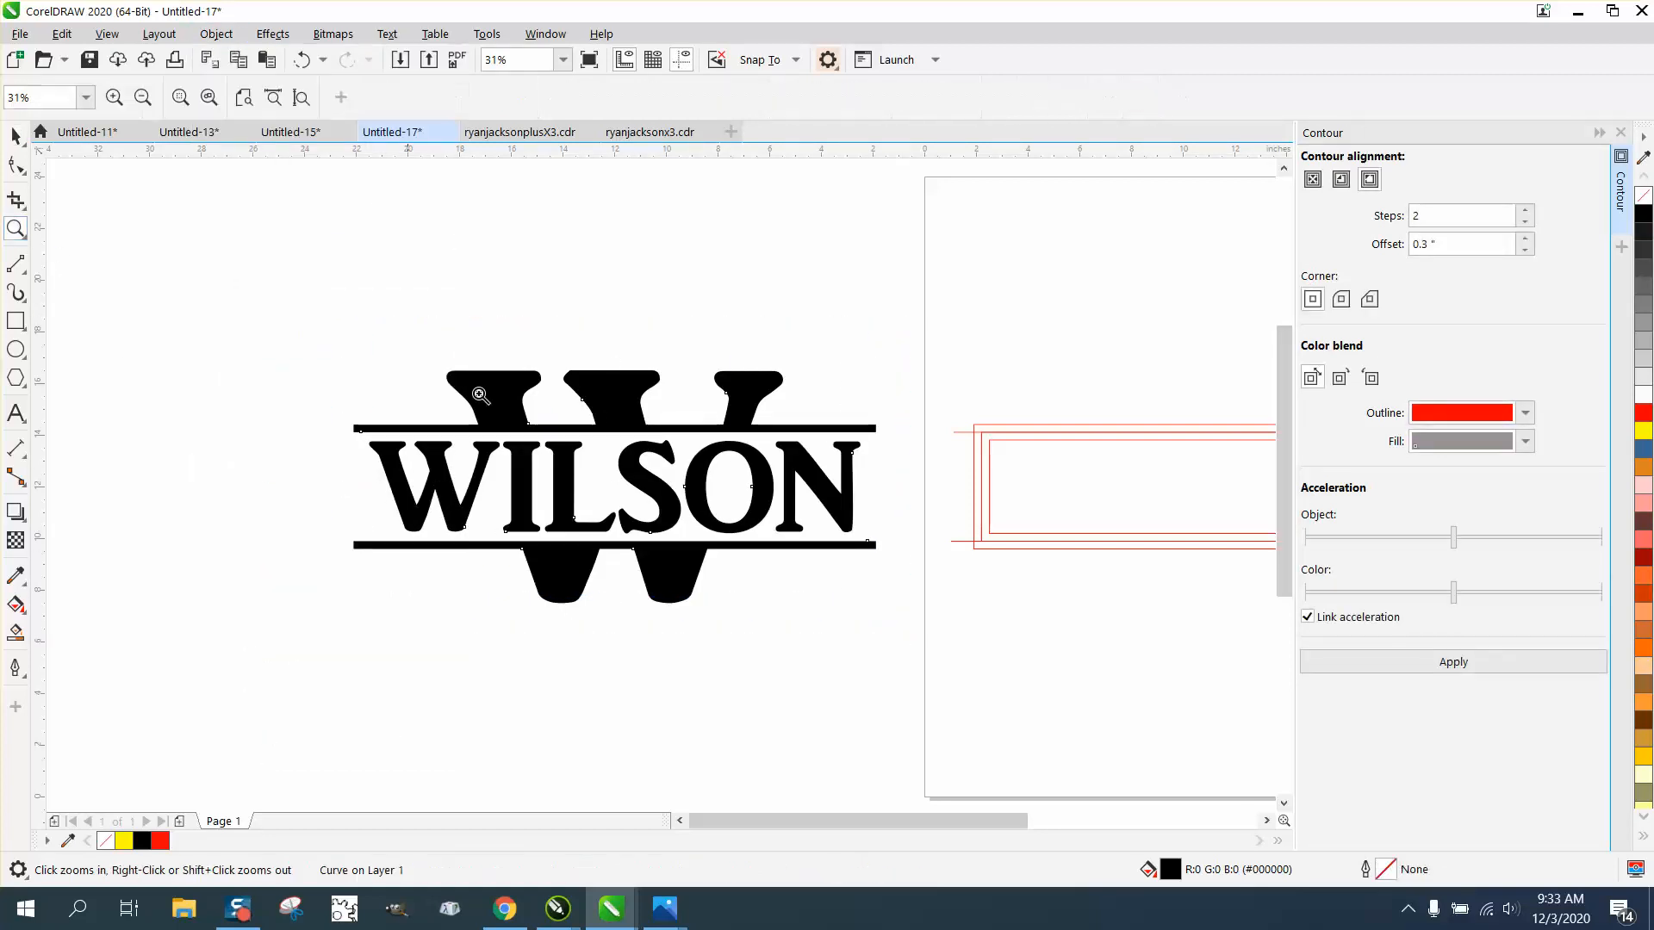
drag(484, 404, 556, 447)
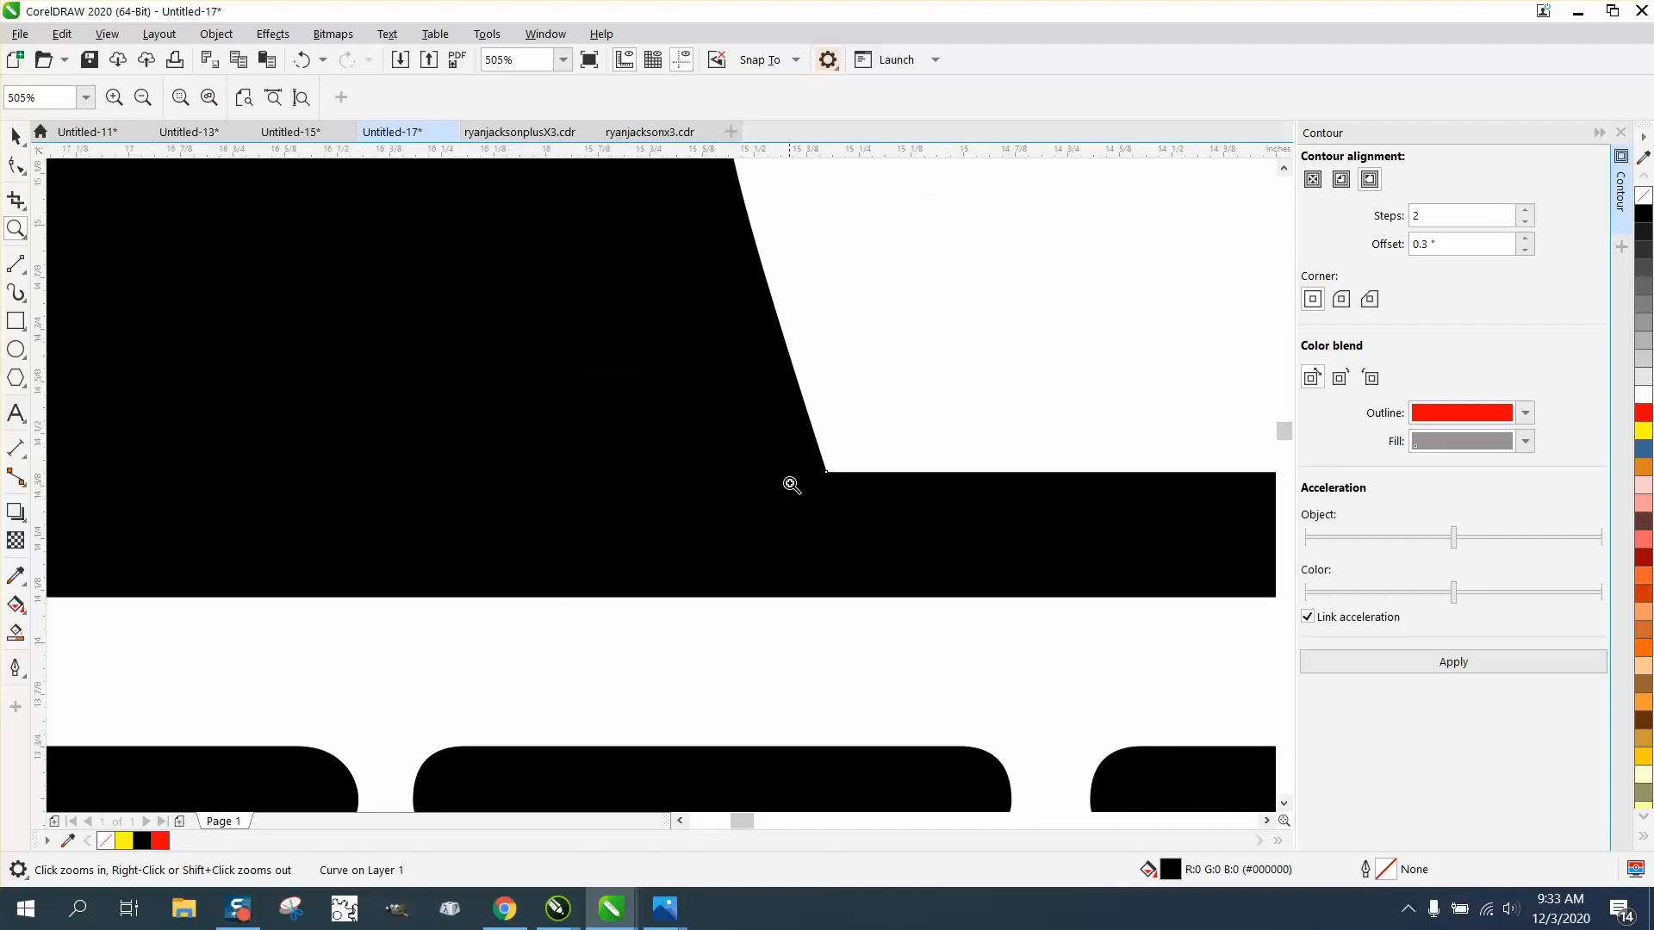
scroll(662, 443, down, 4)
scroll(663, 443, down, 4)
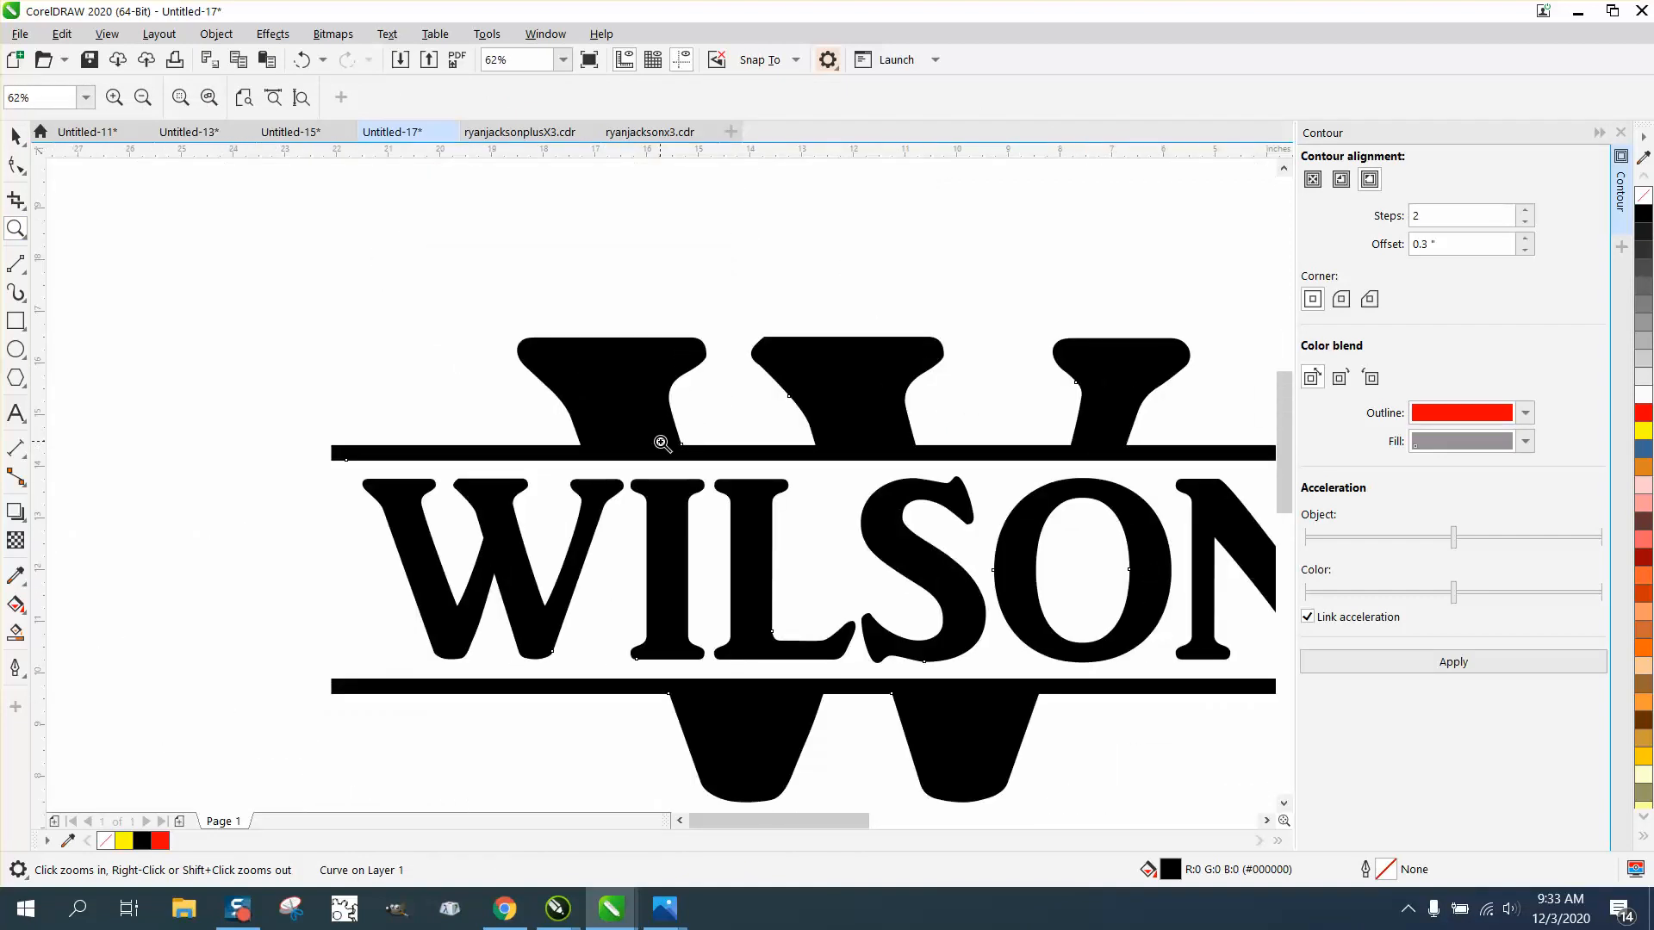
key(space)
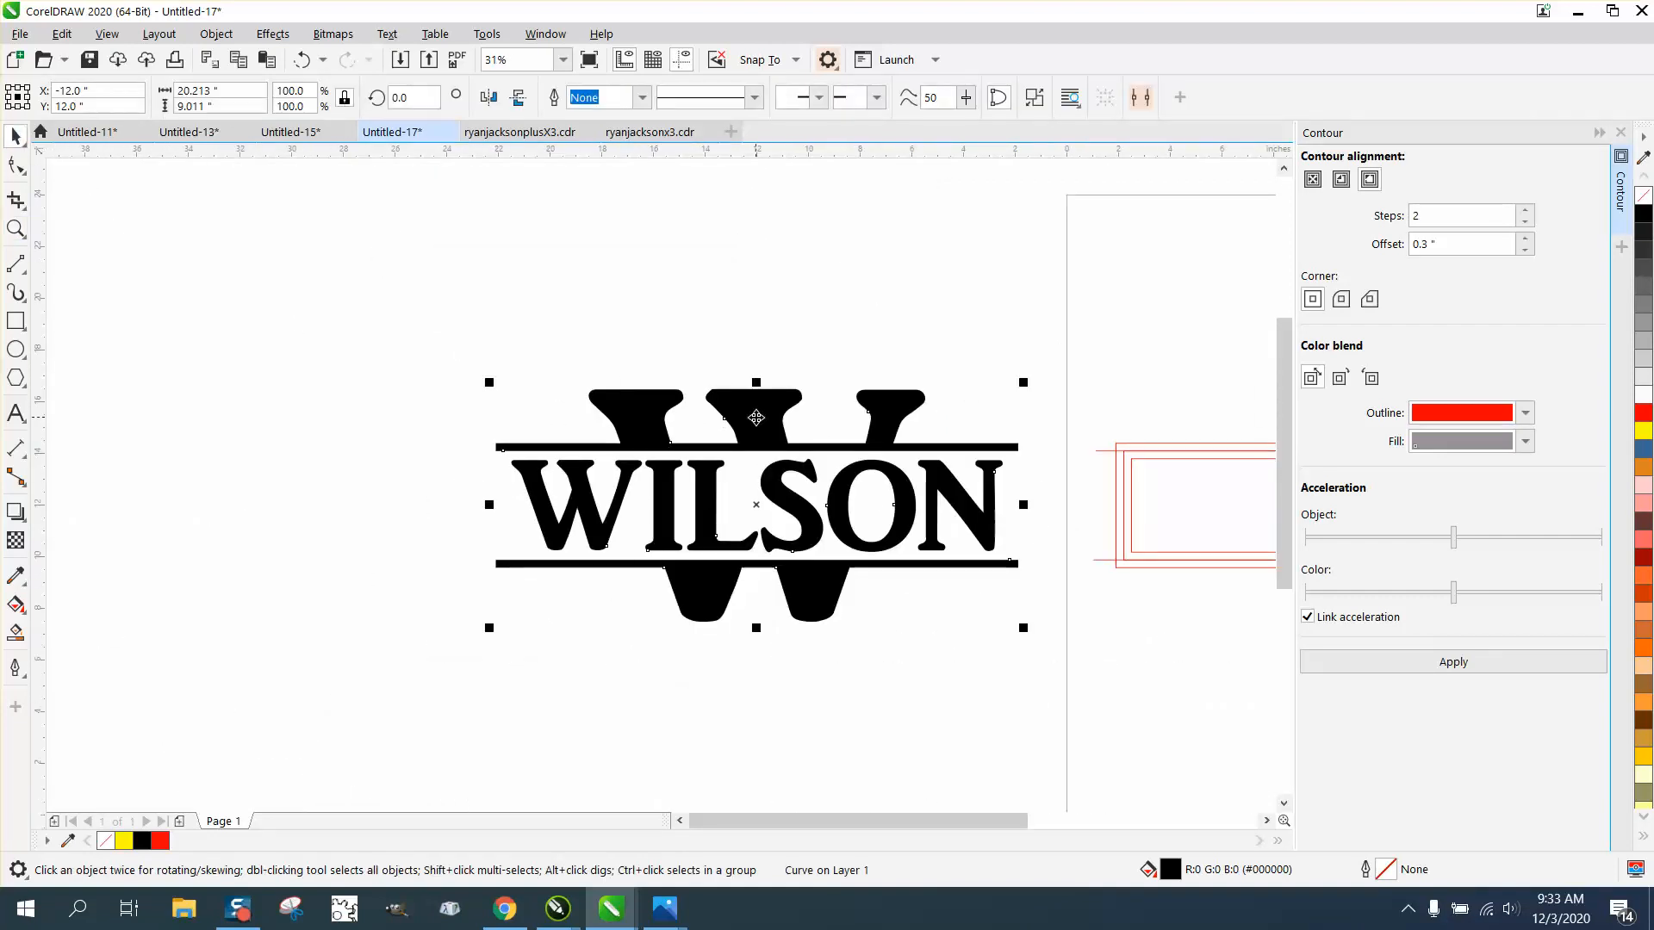
drag(760, 431, 404, 264)
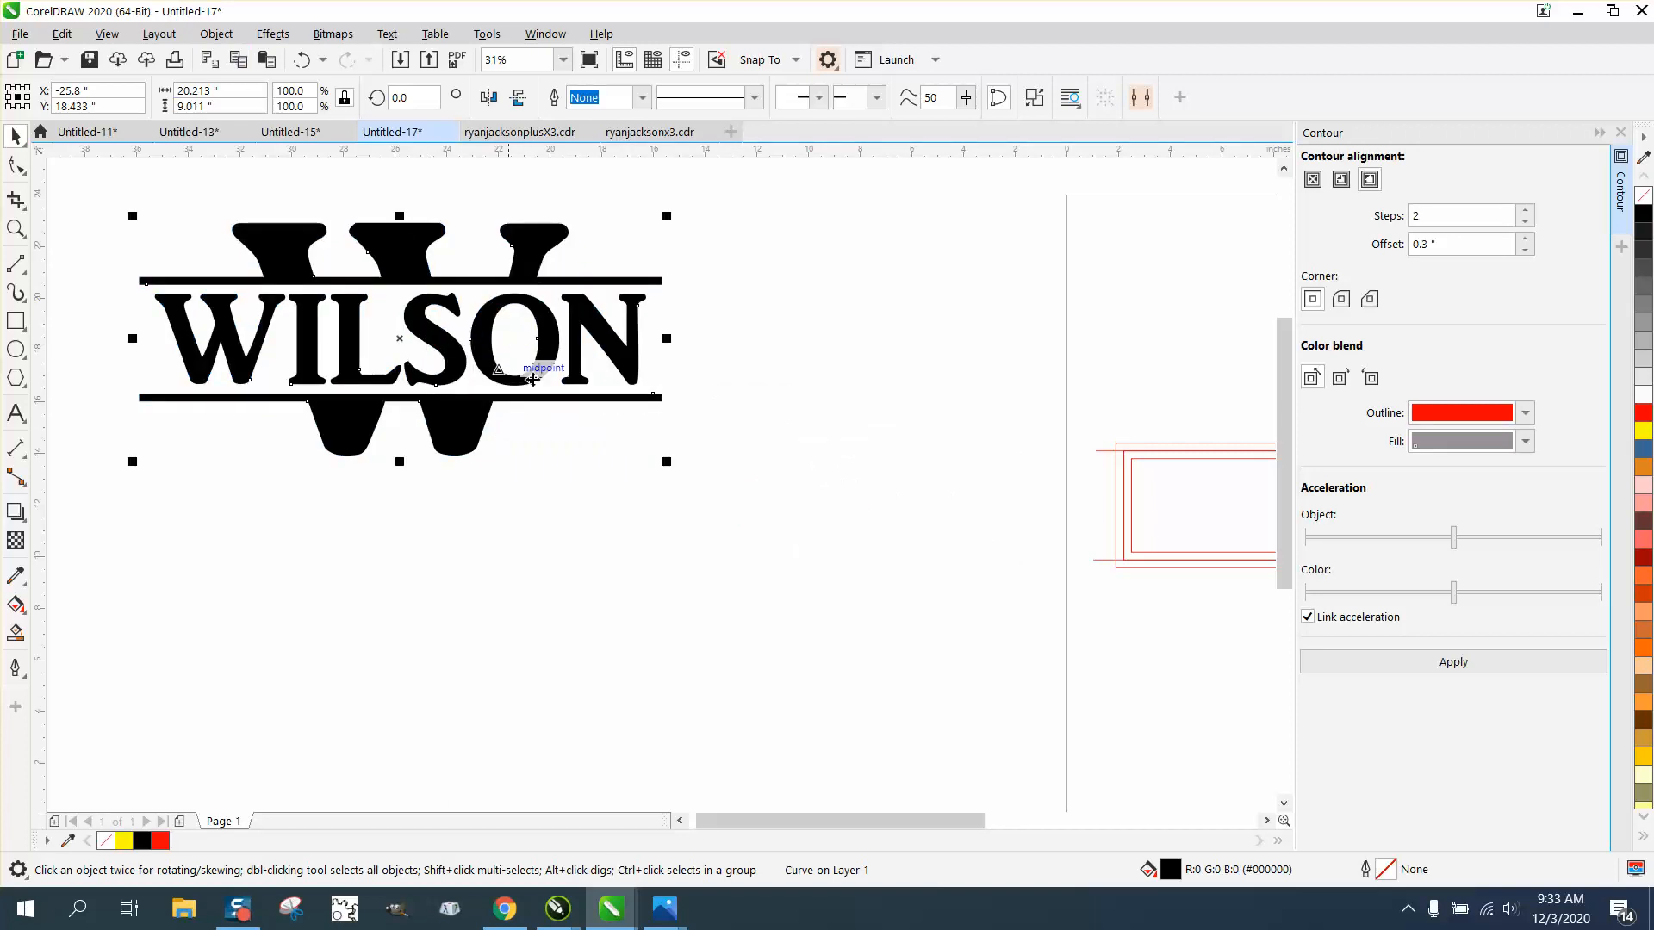
Step: Break the combined monogram curve apart, and undo the break
click(220, 35)
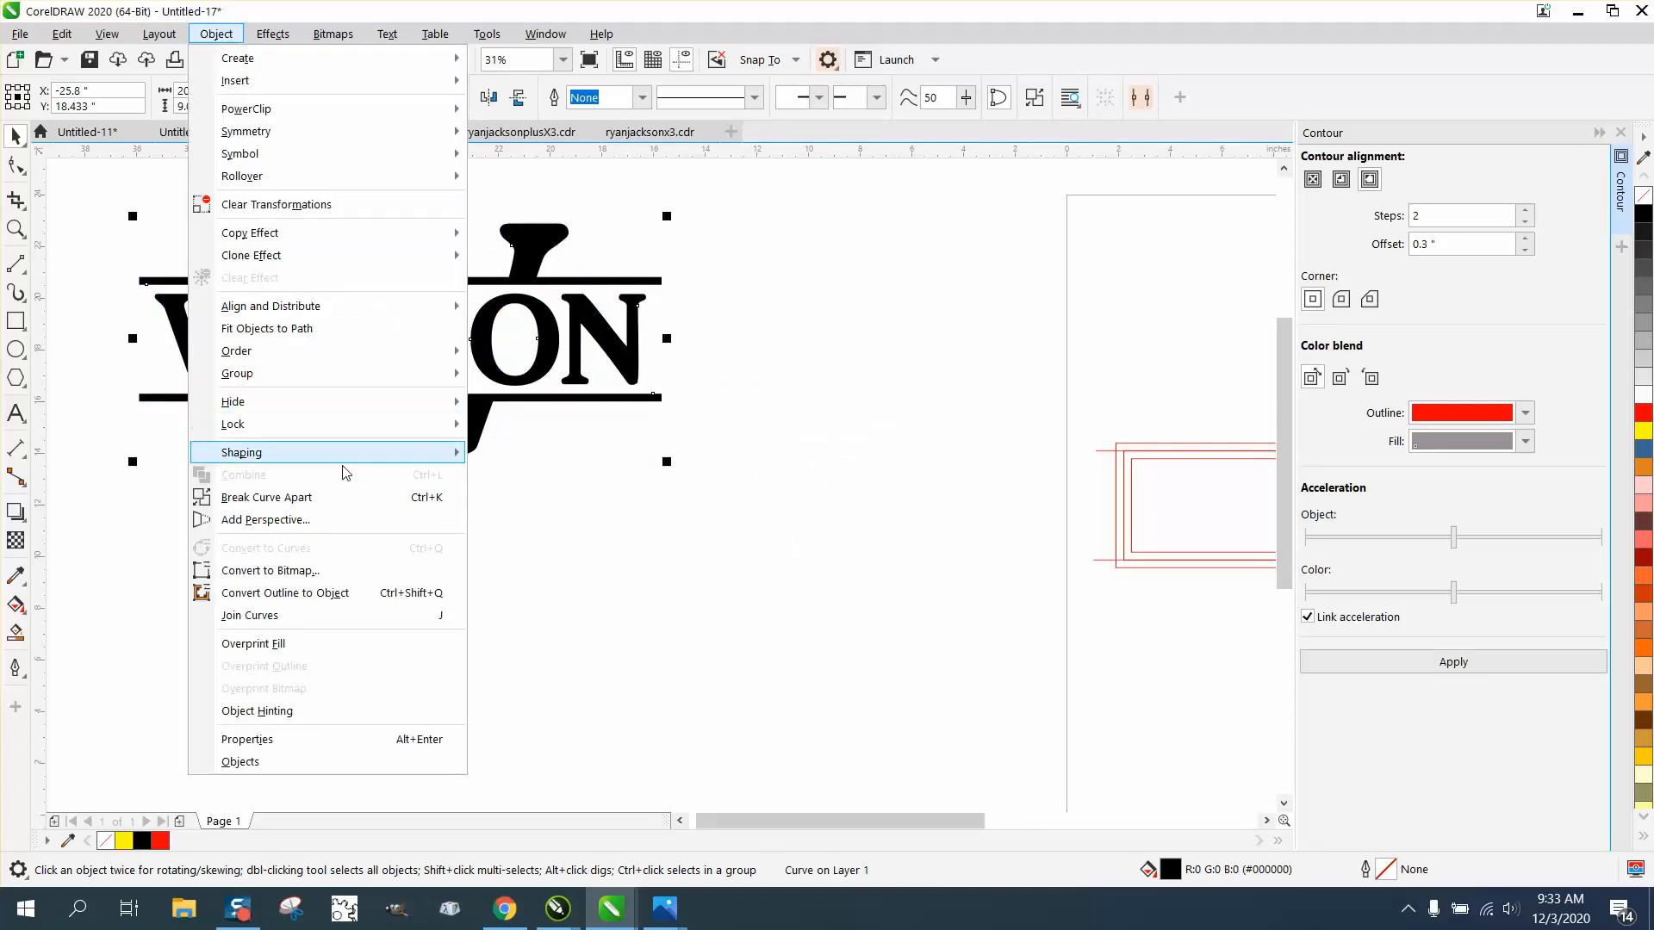
click(331, 497)
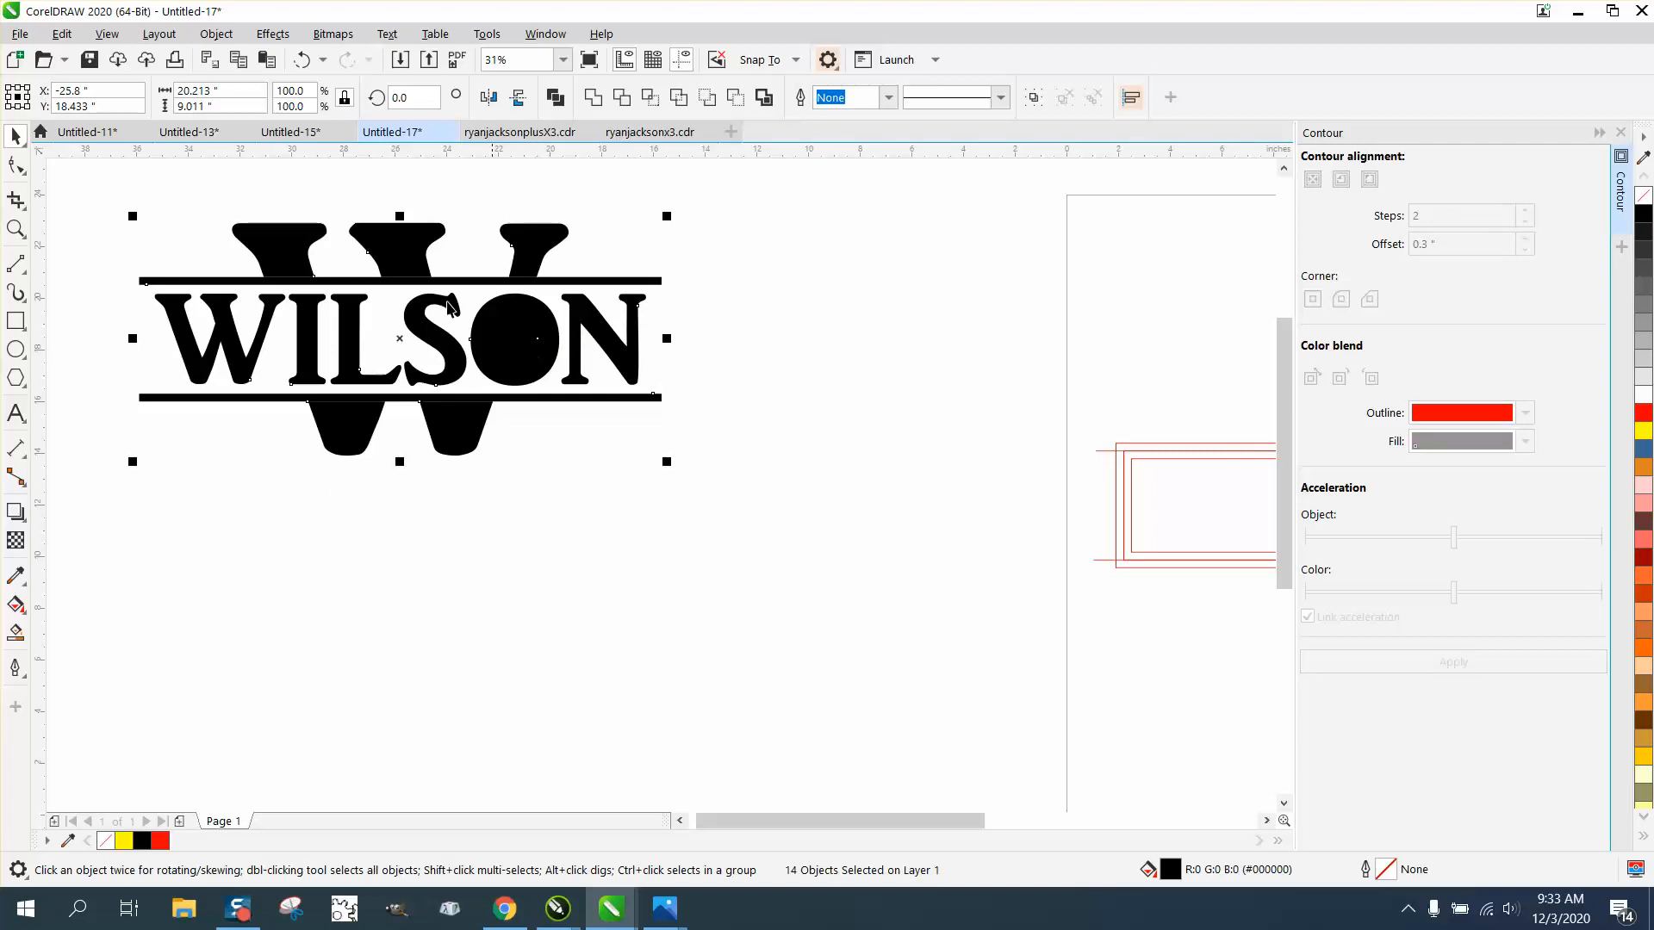
click(301, 60)
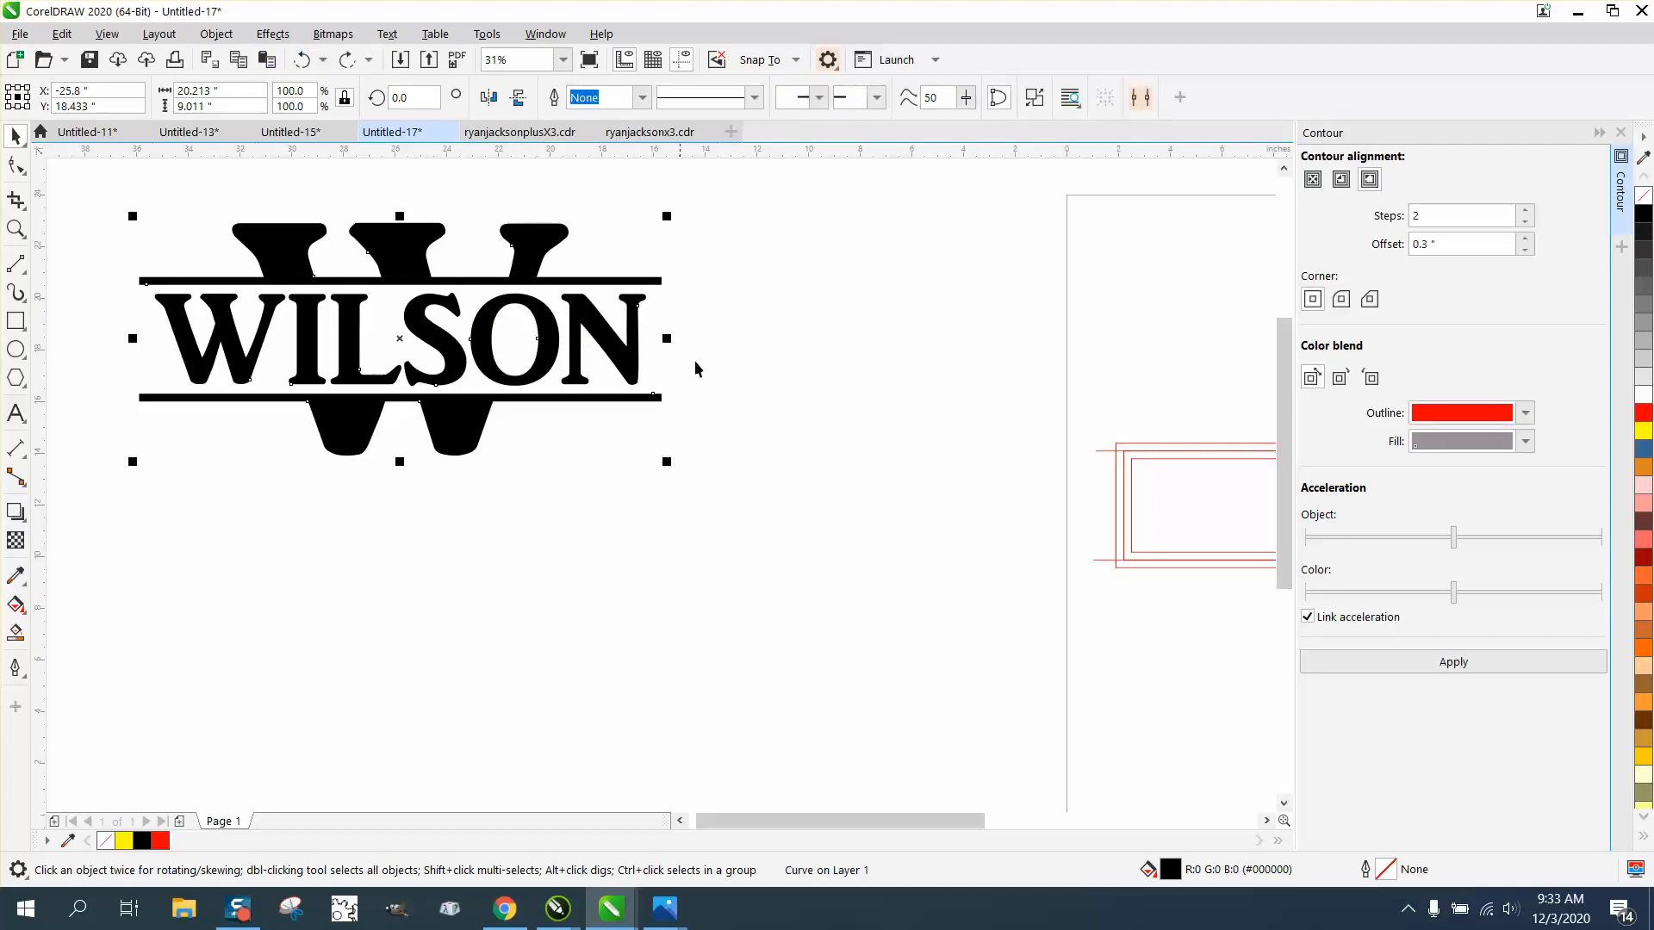
Step: Draw a rectangle about 24.9 by 11.3 inches around the monogram, filled yellow and ordered behind the lettering
click(16, 320)
drag(102, 203, 747, 494)
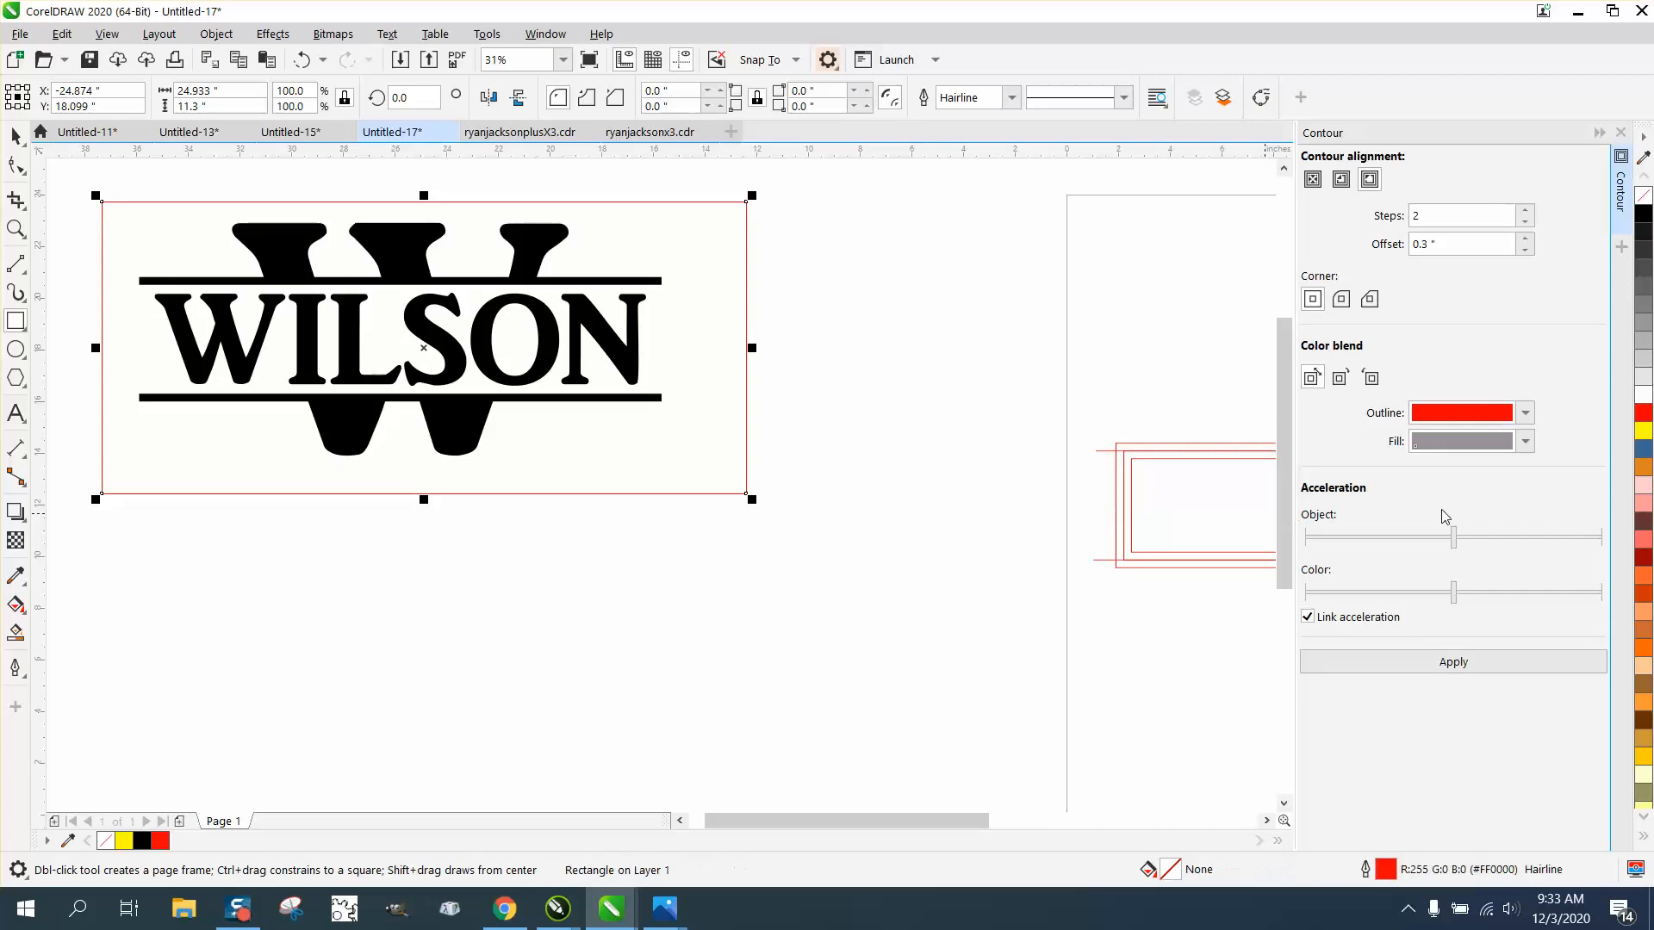
click(1644, 431)
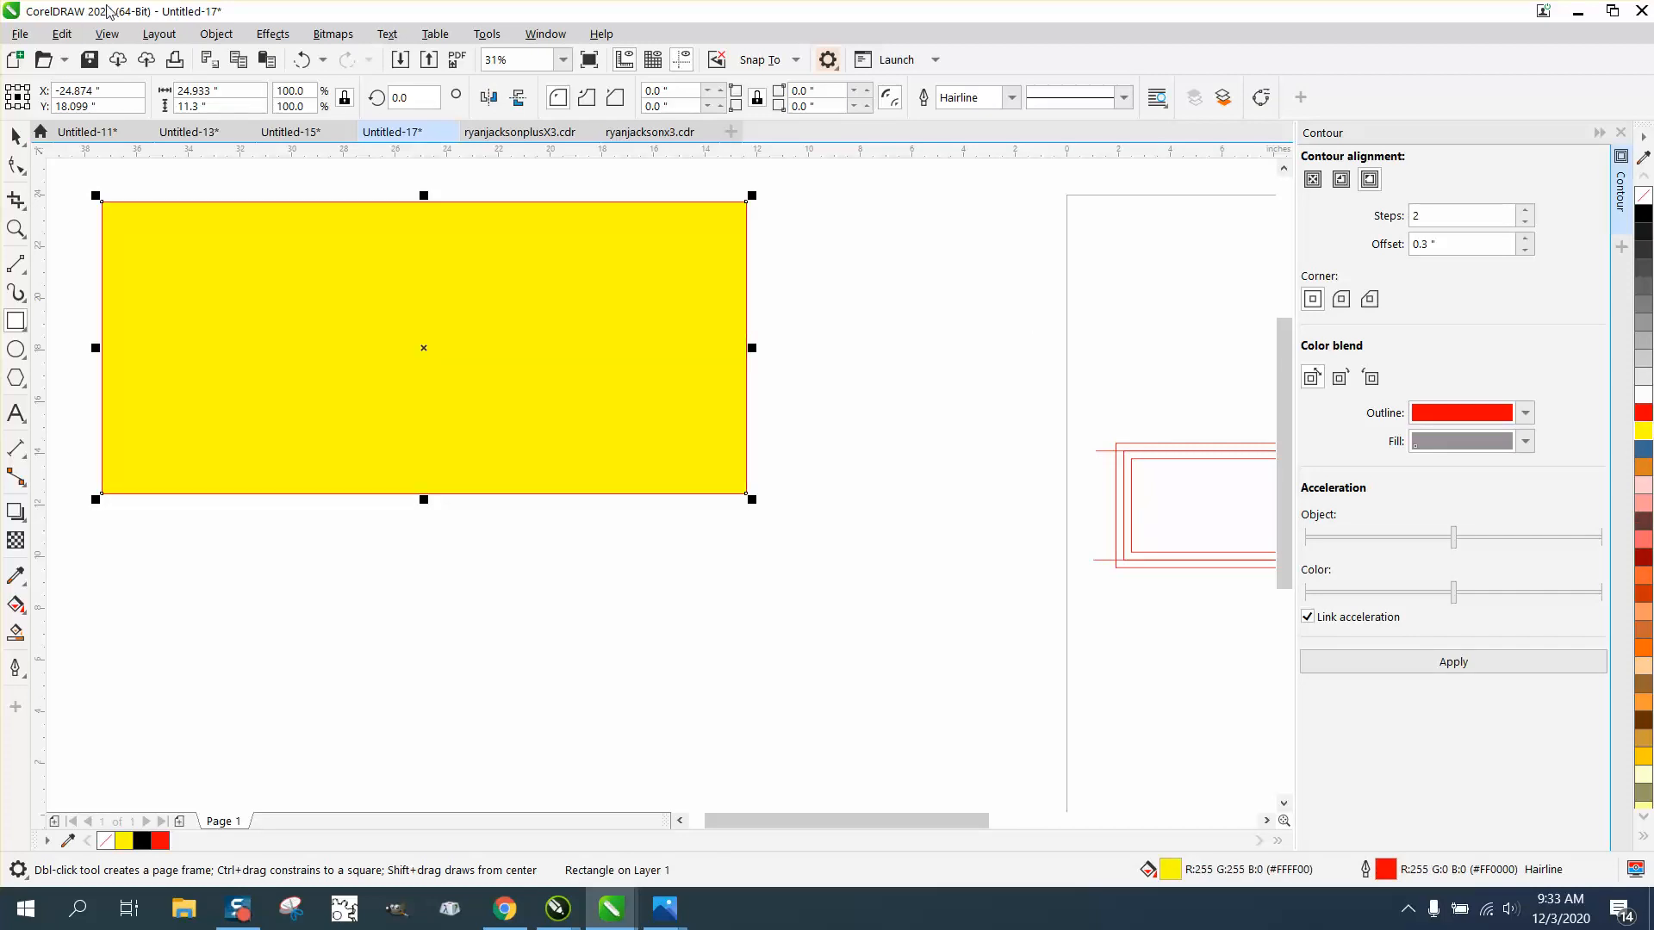
click(215, 33)
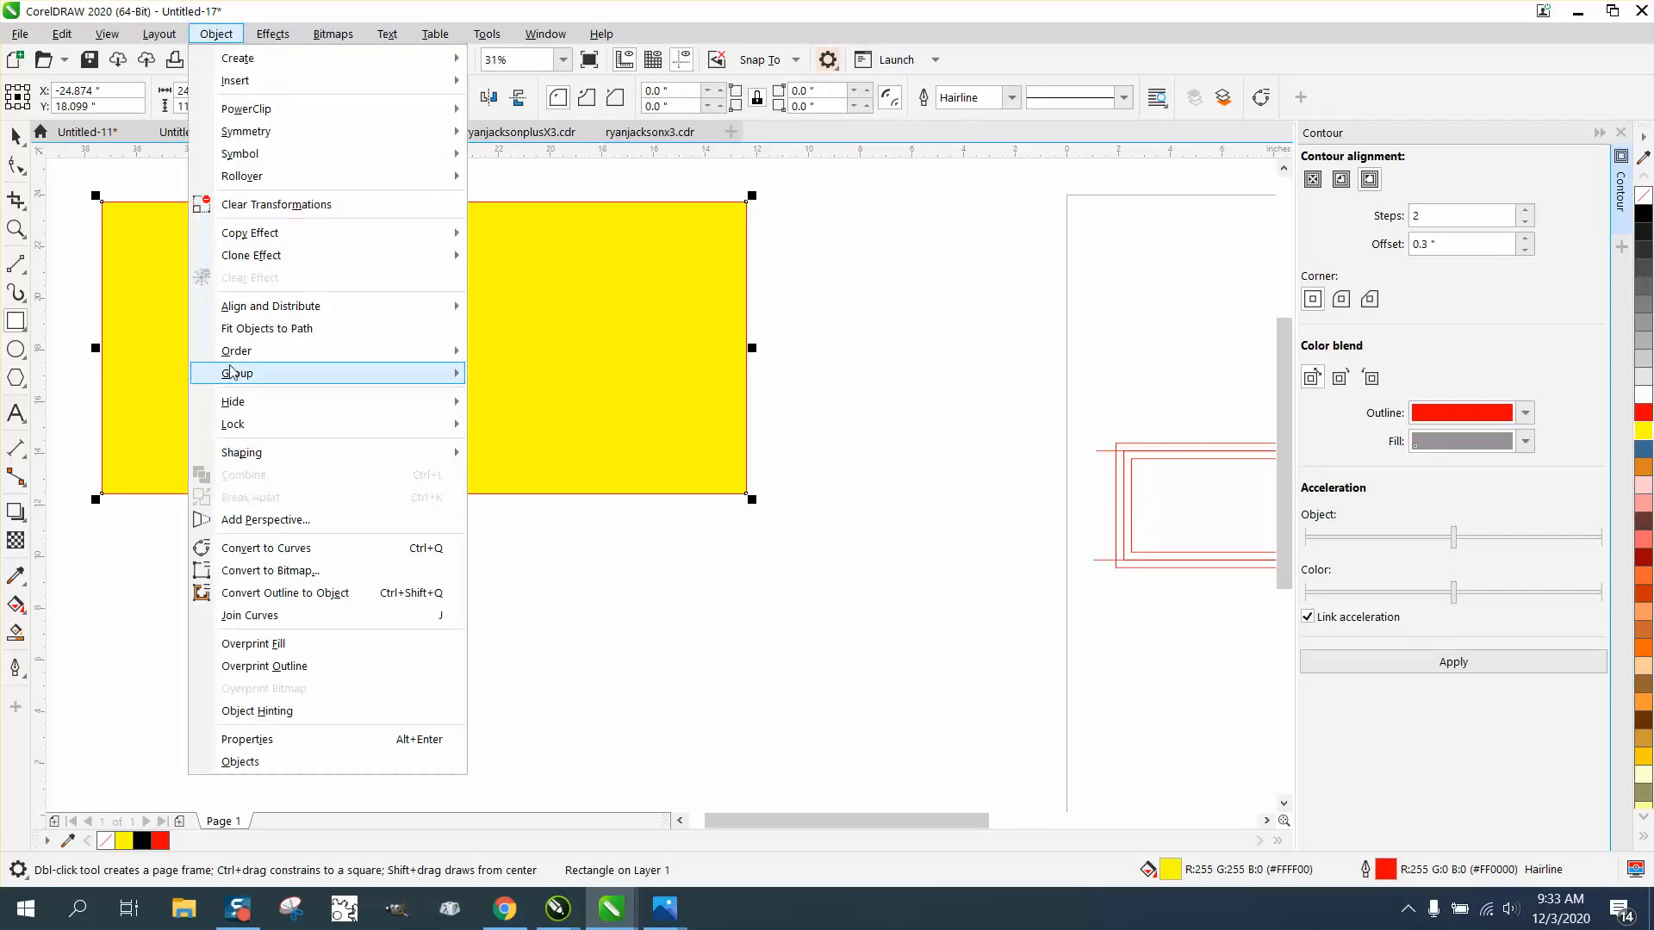
mouse_move(240, 359)
click(539, 376)
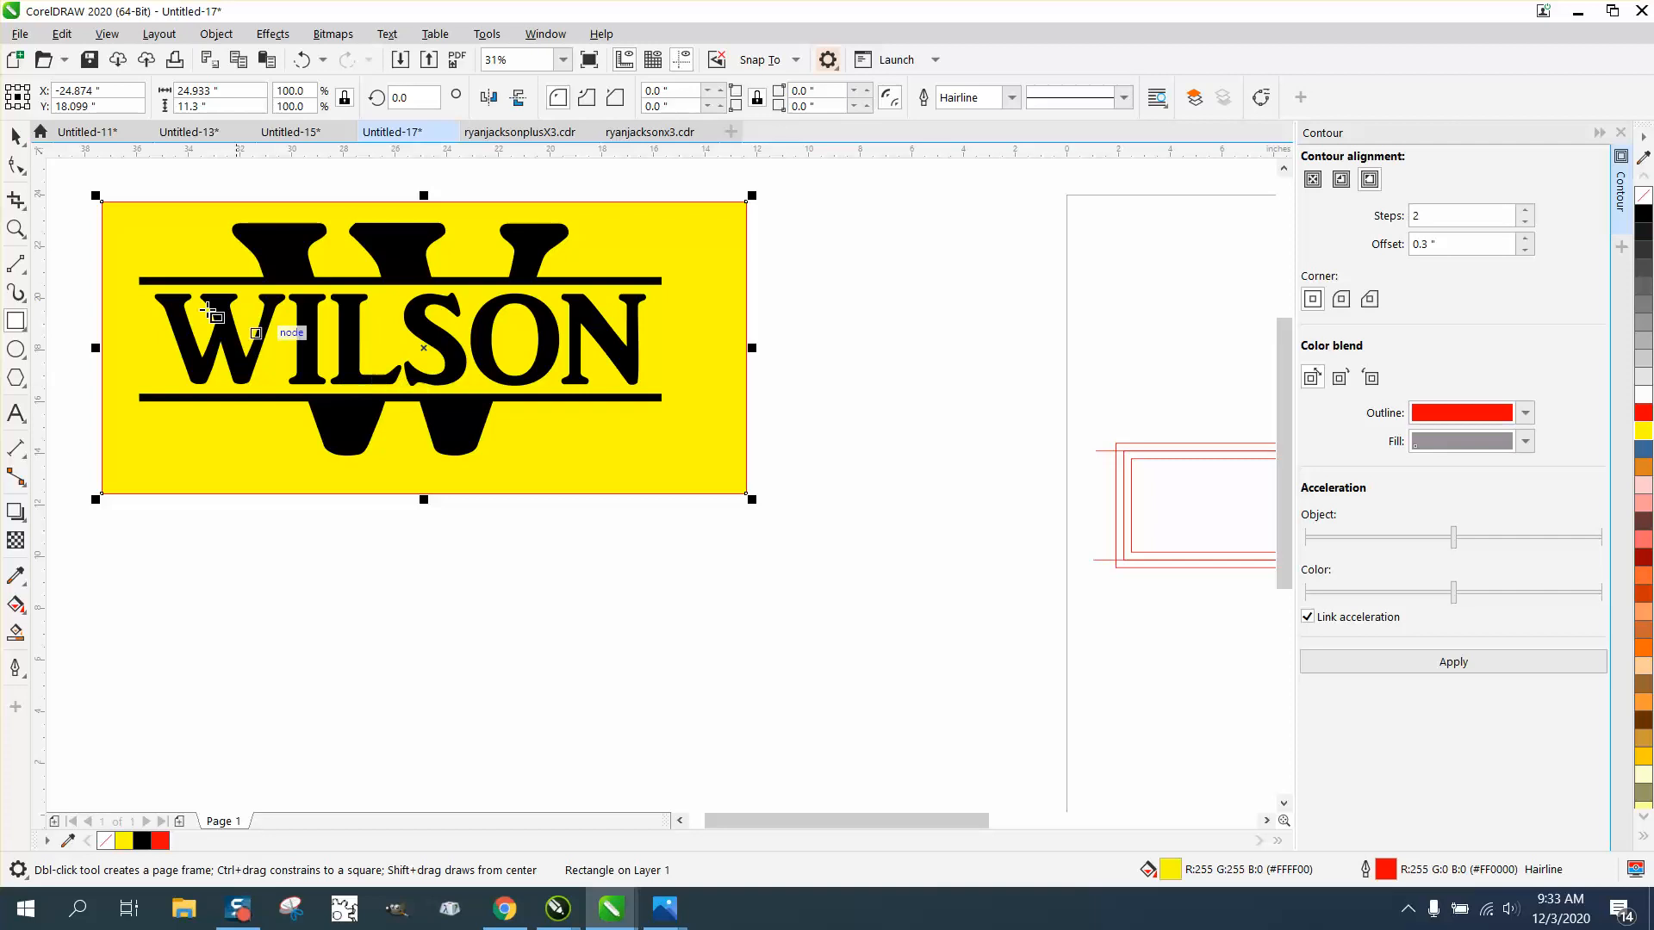
Step: Delete the yellow background rectangle behind the combined monogram, keeping the black lettering
click(14, 137)
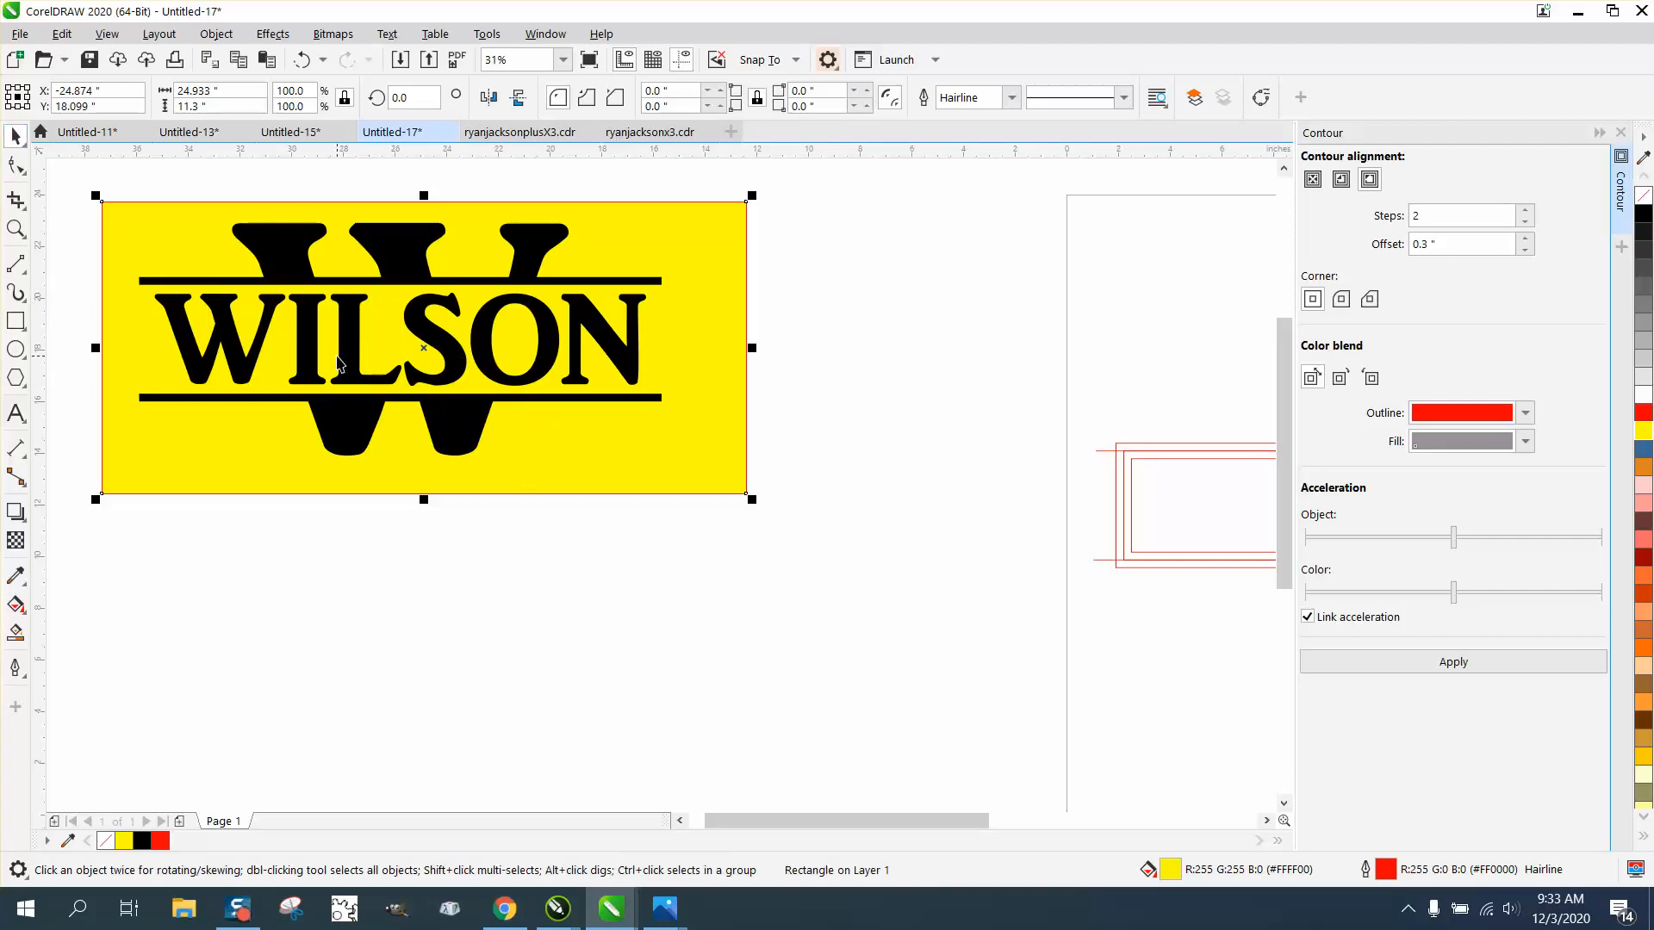
scroll(422, 332, down, 2)
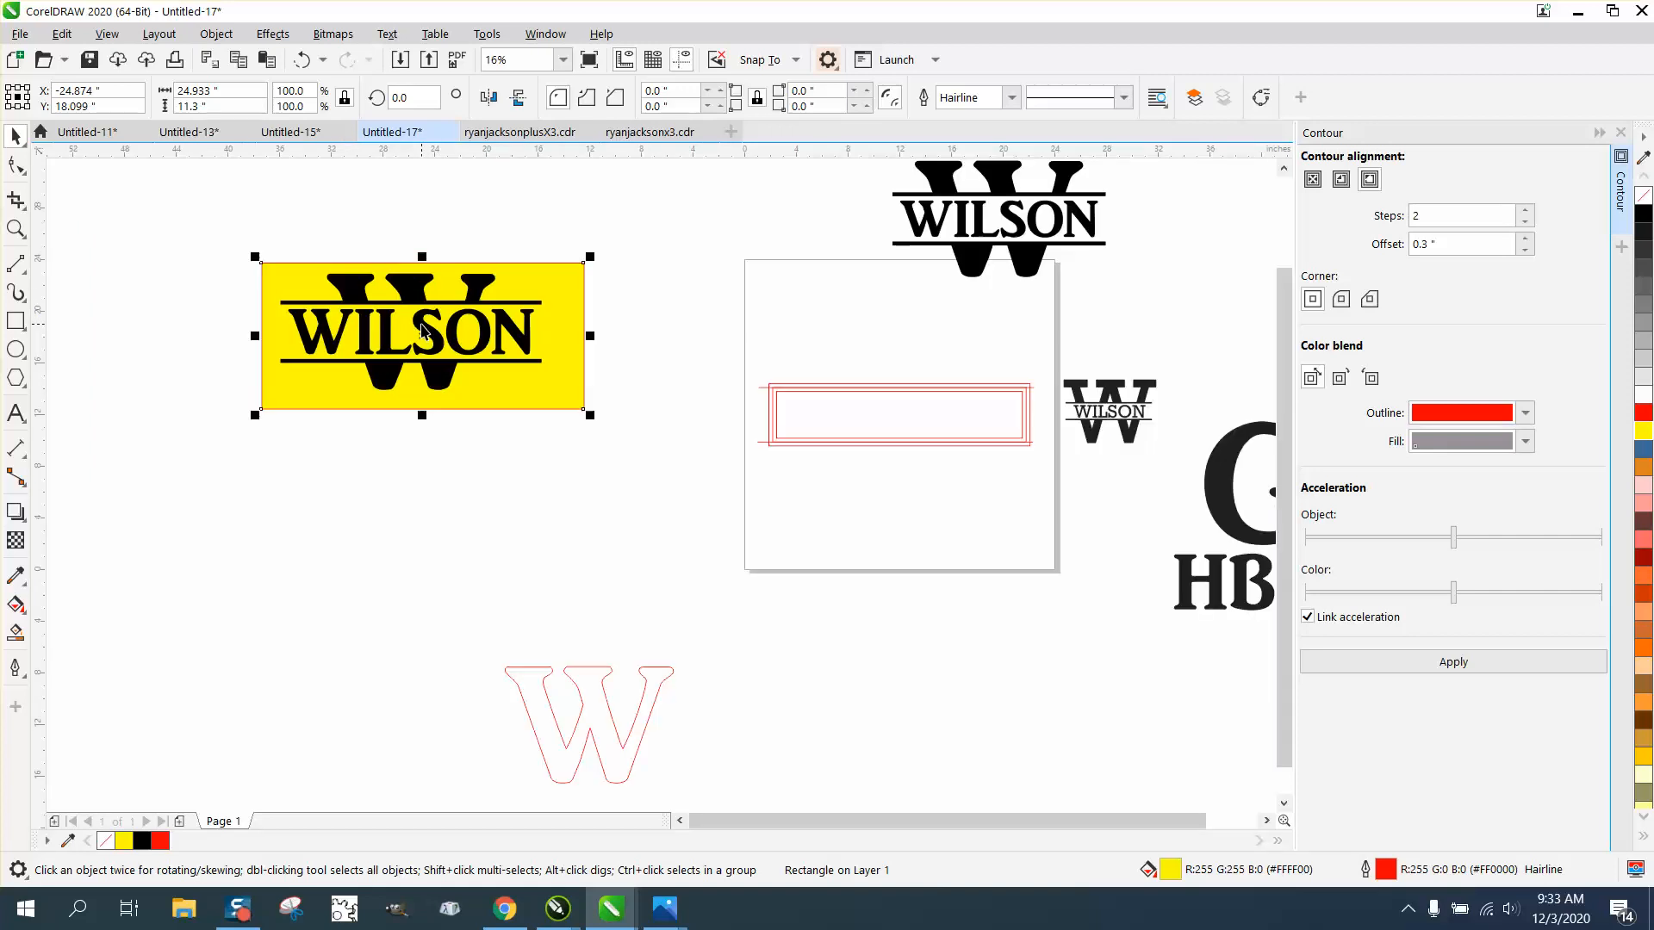
scroll(422, 332, down, 1)
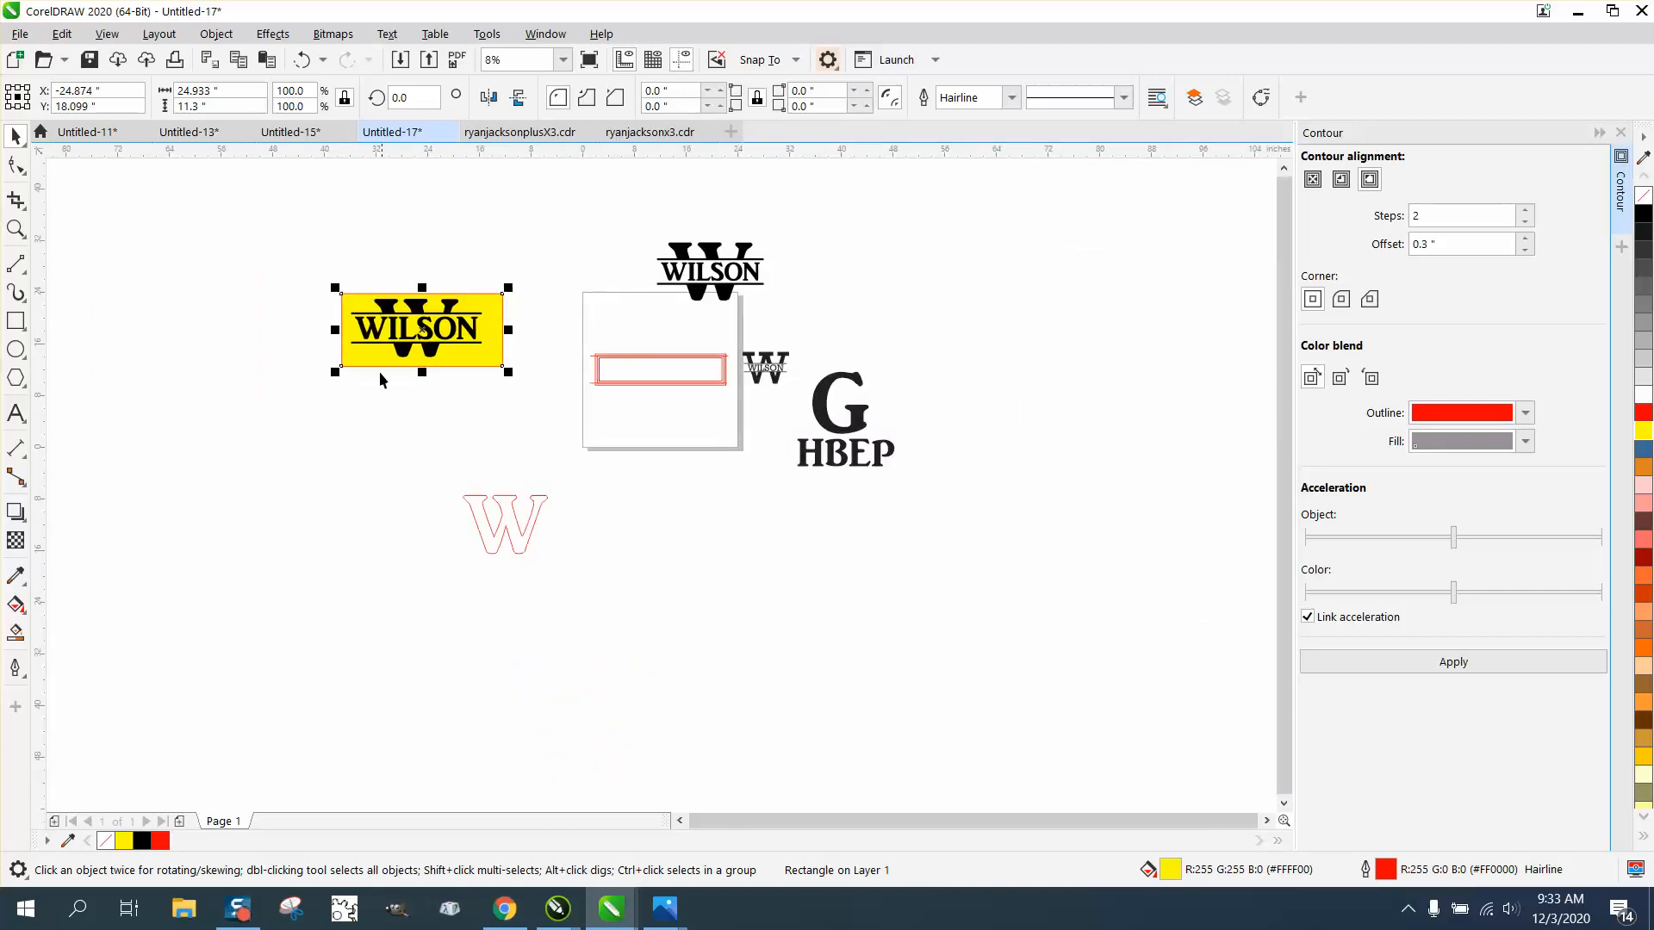
drag(307, 271, 487, 391)
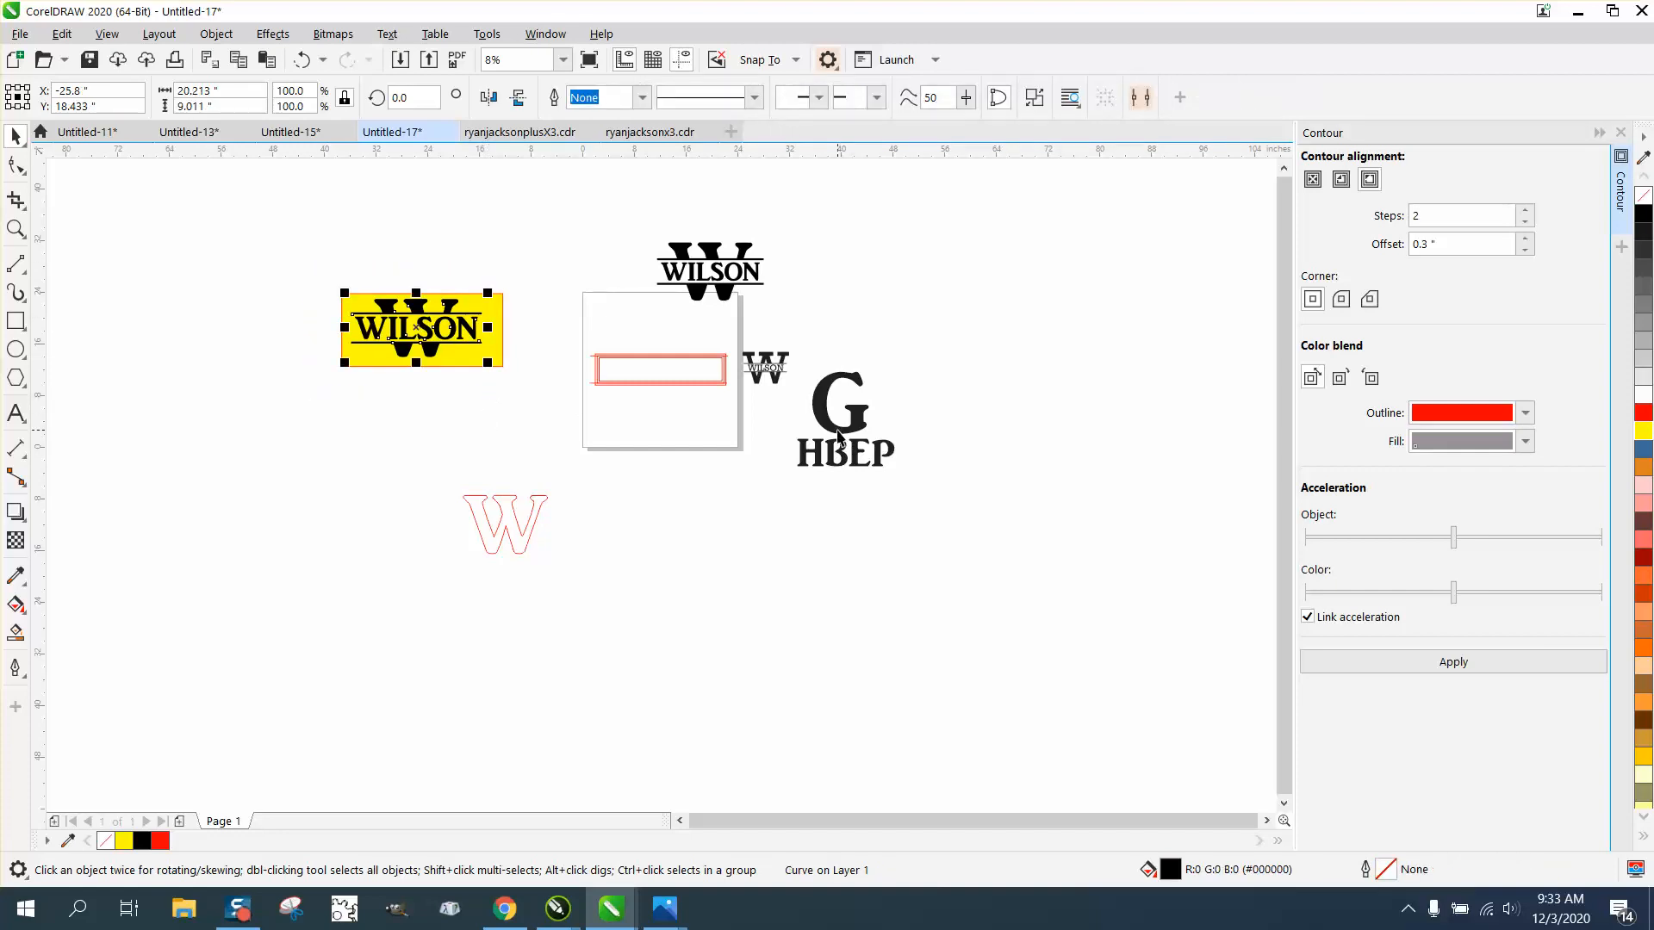
click(582, 274)
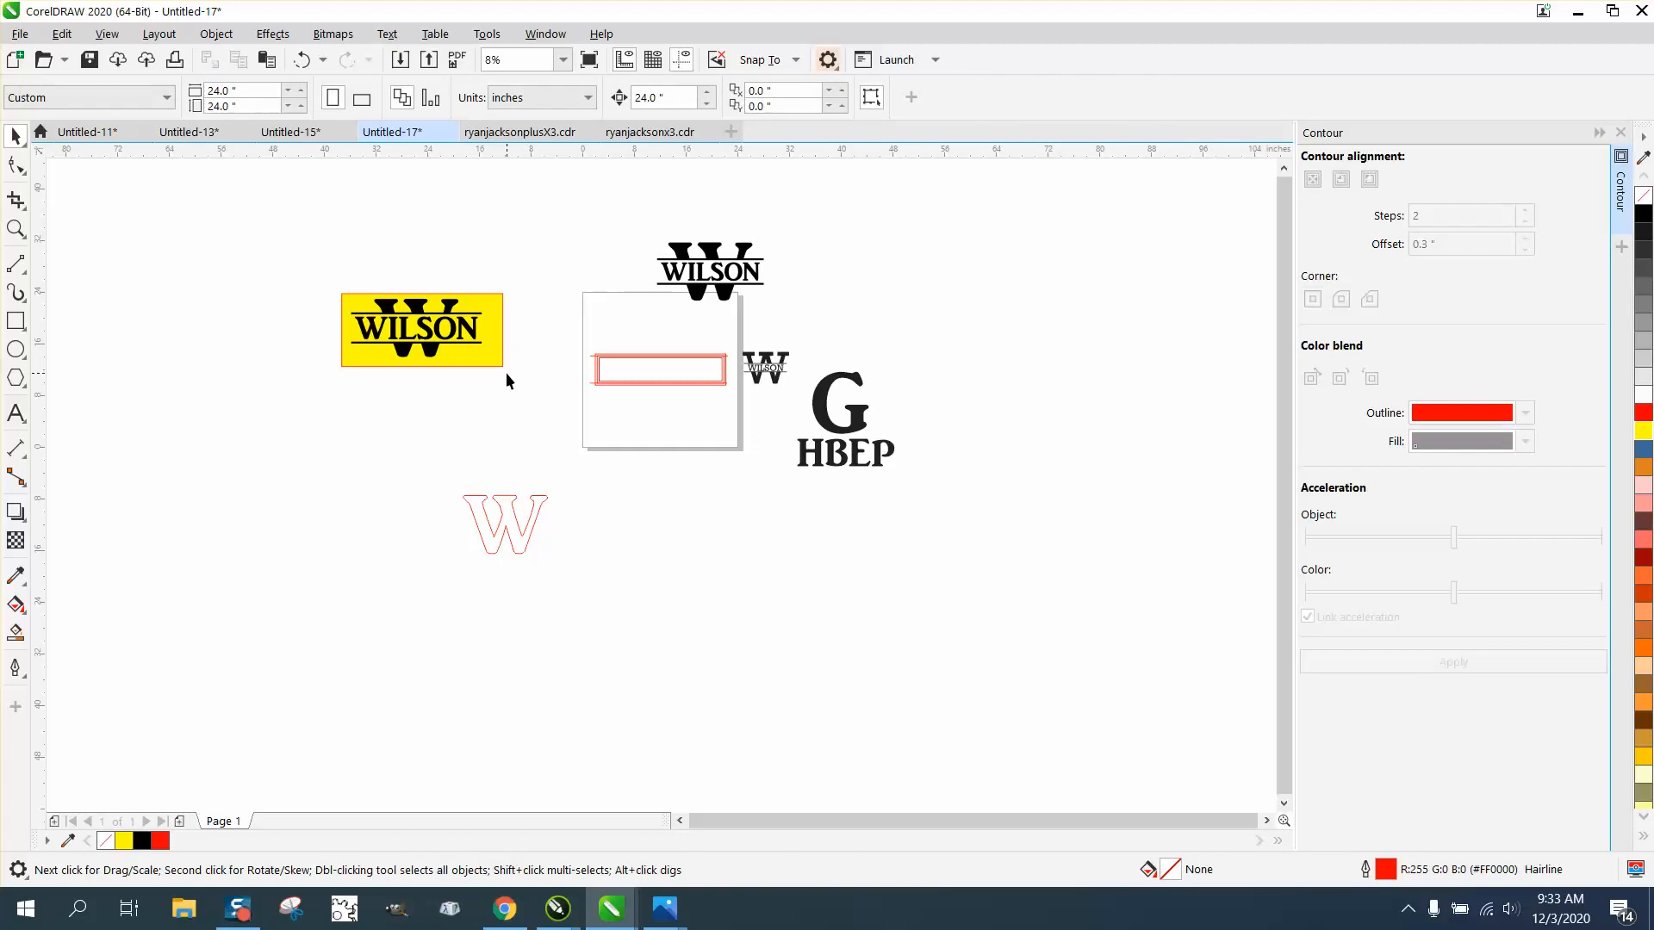
click(495, 360)
key(Delete)
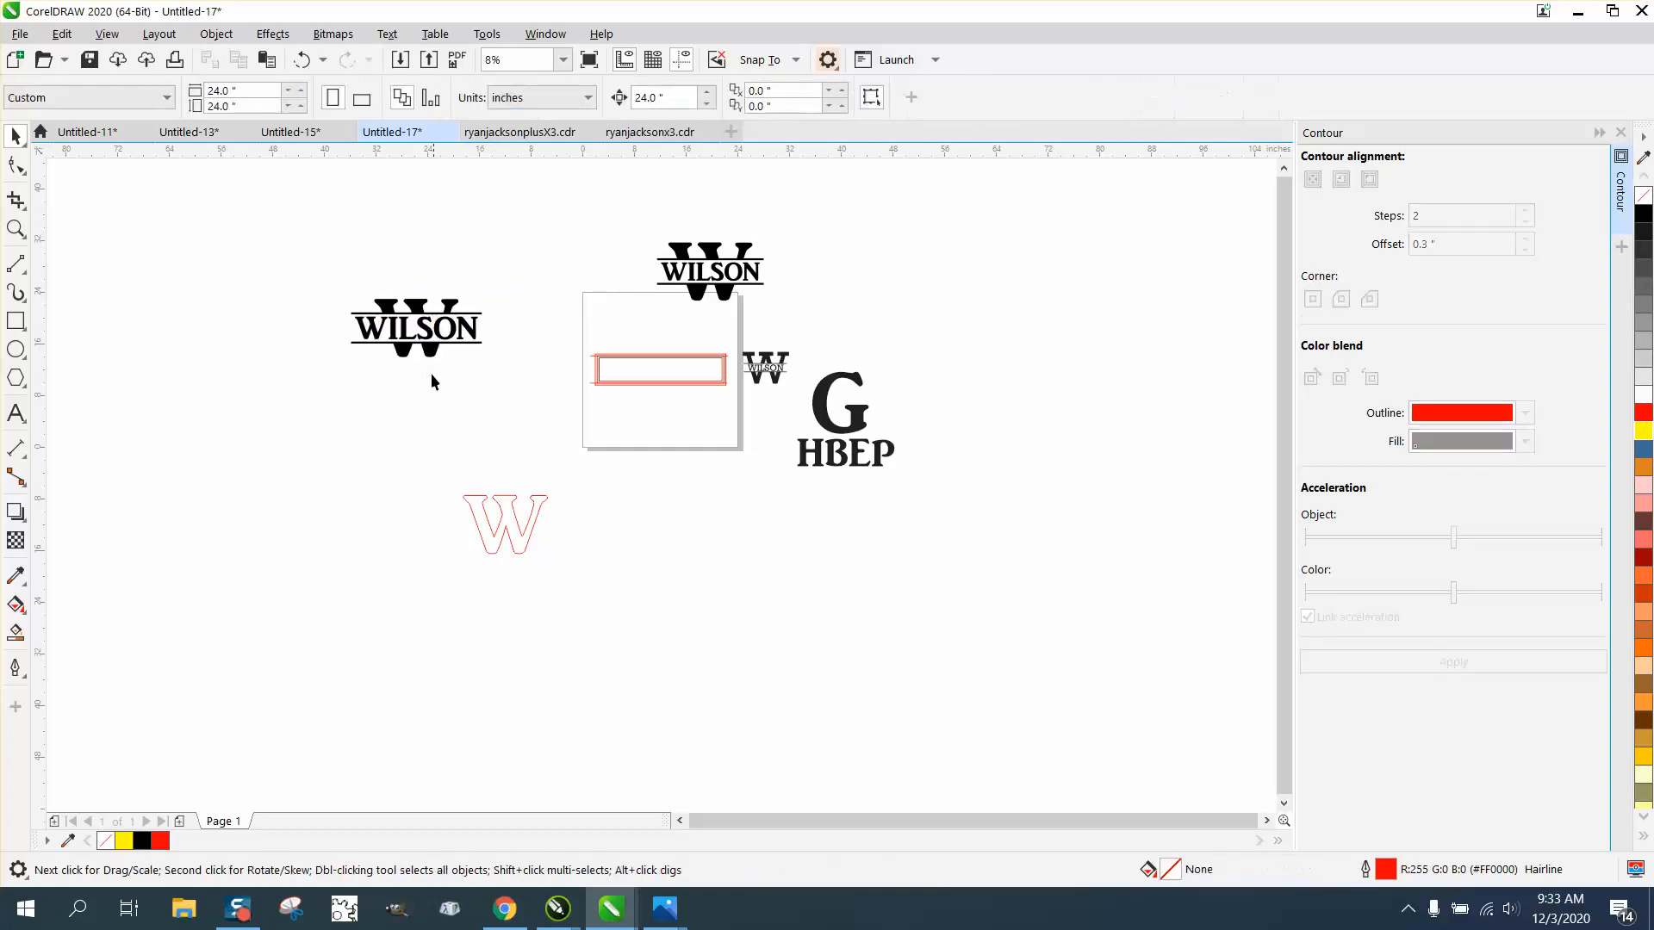
Step: Examine the complete combined monogram up close, including the split W, both bars and the family name
scroll(14, 231, up, 1)
click(15, 229)
scroll(488, 344, down, 1)
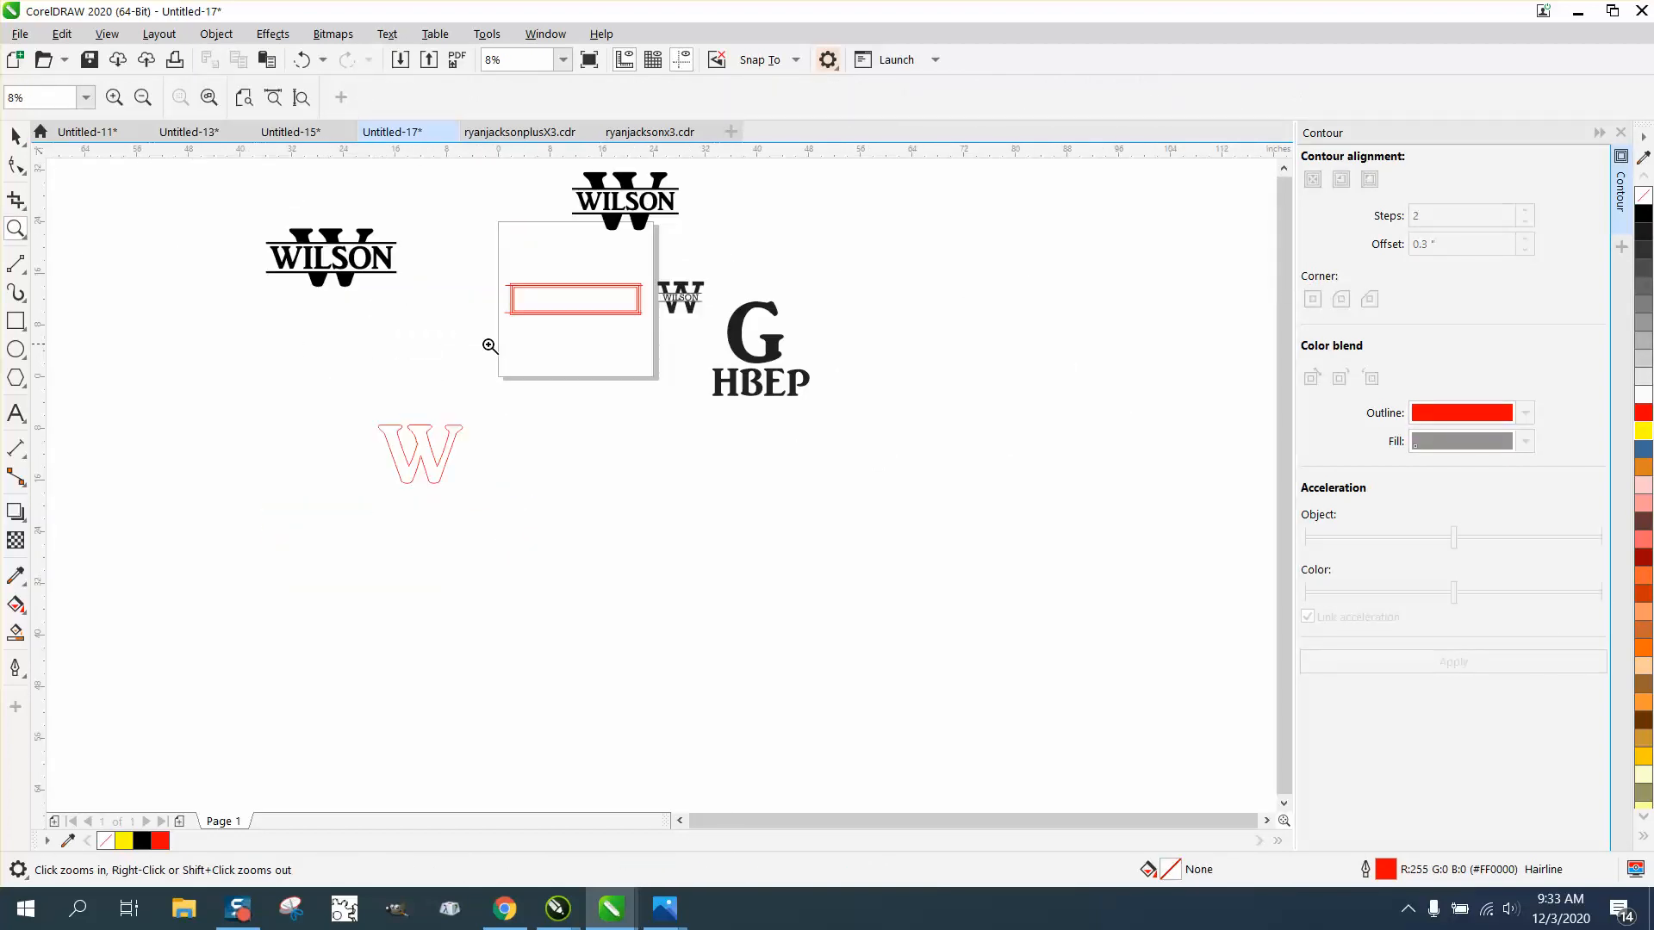
drag(252, 211, 442, 306)
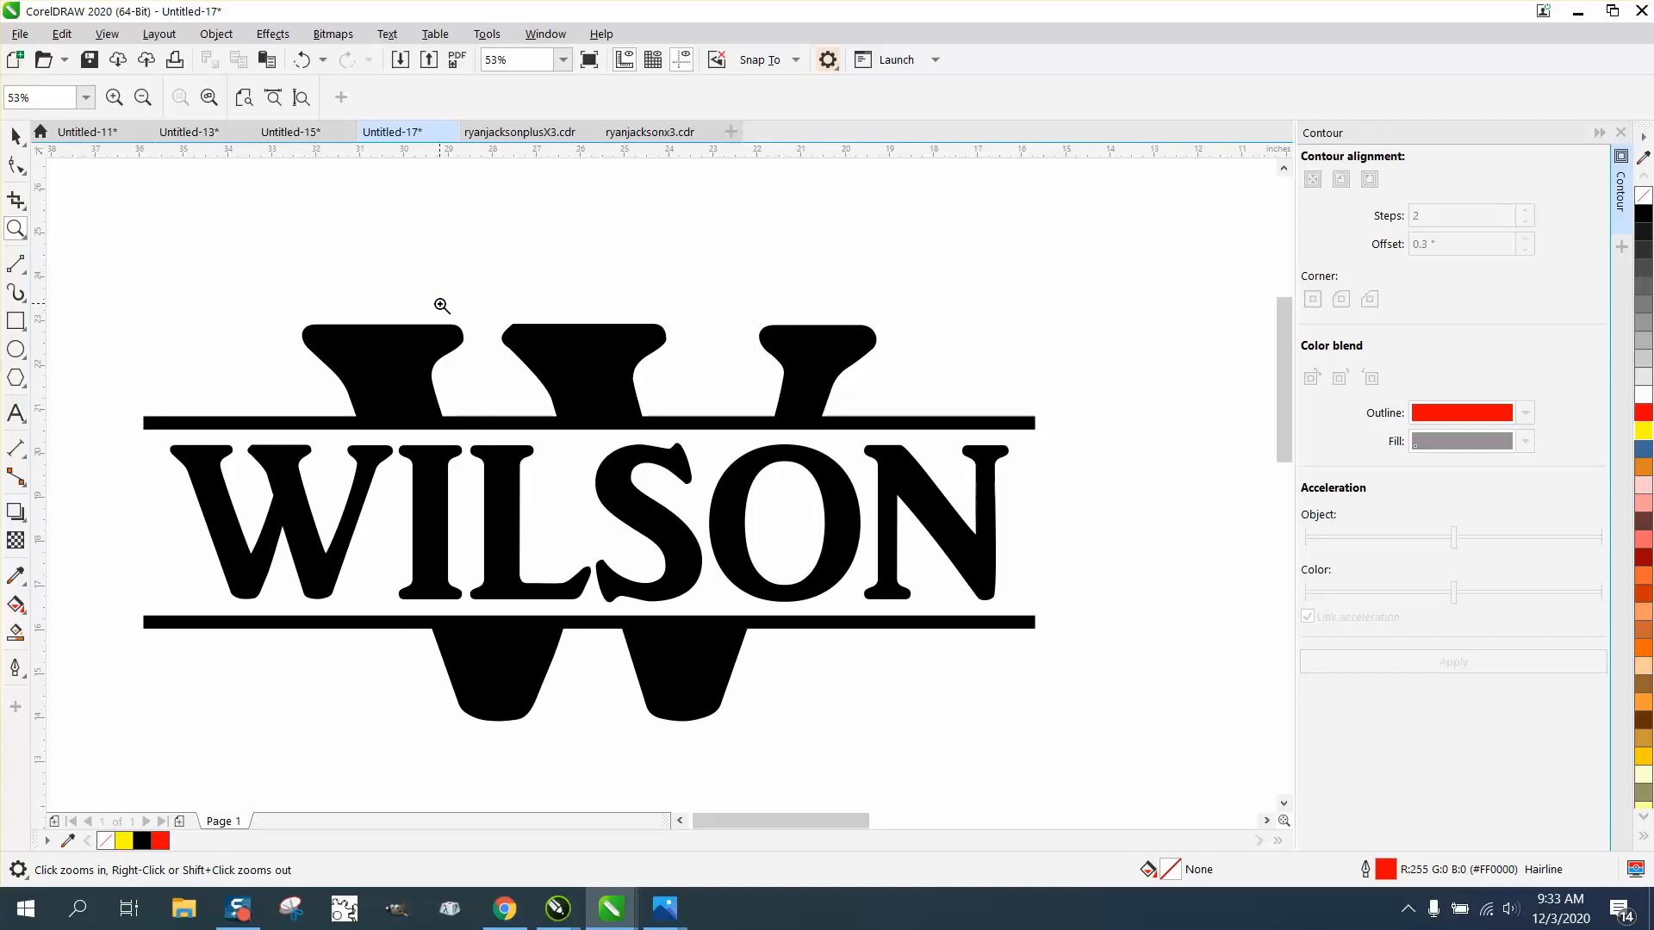